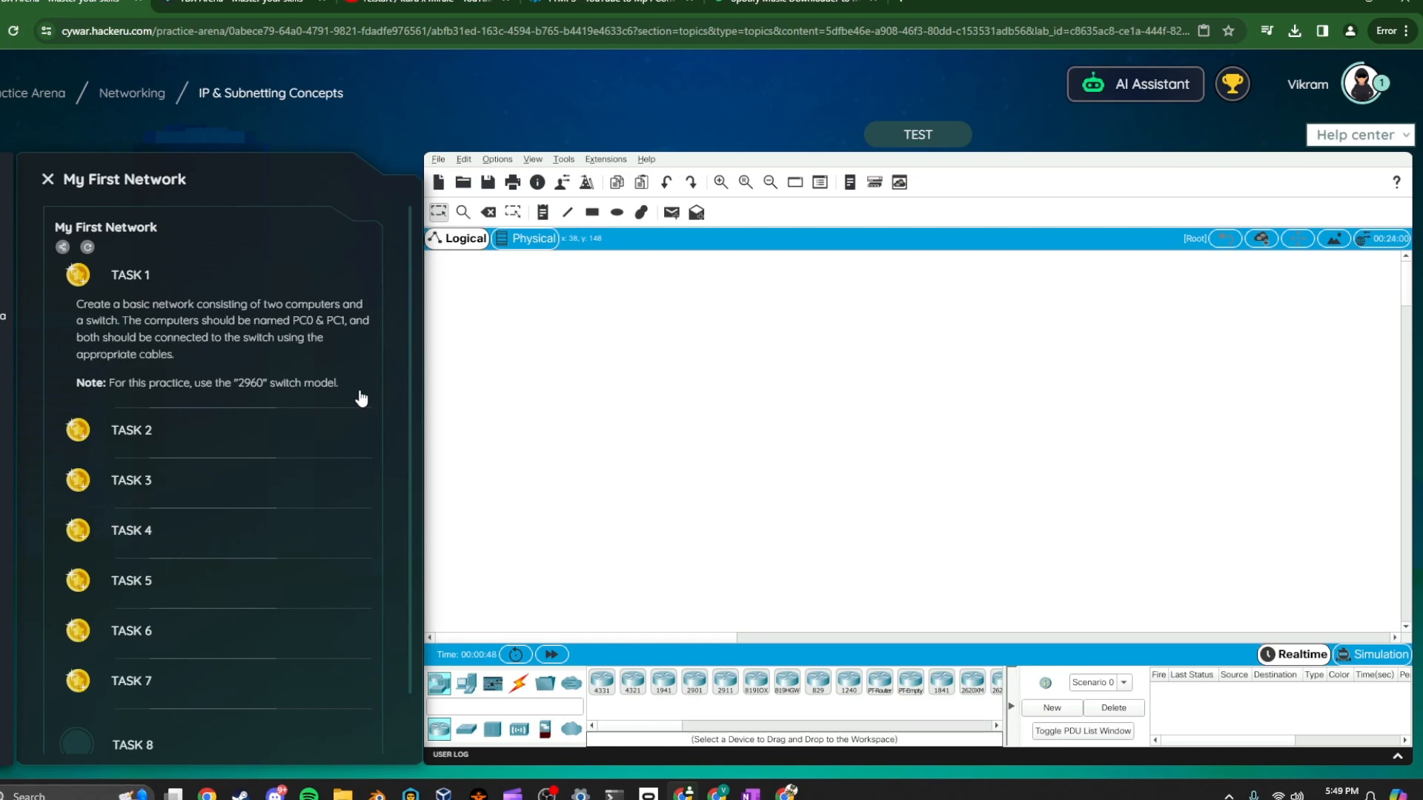
Place two generic PCs, PC0 and PC1, side by side on the logical workspace
click(465, 683)
drag(592, 678, 628, 504)
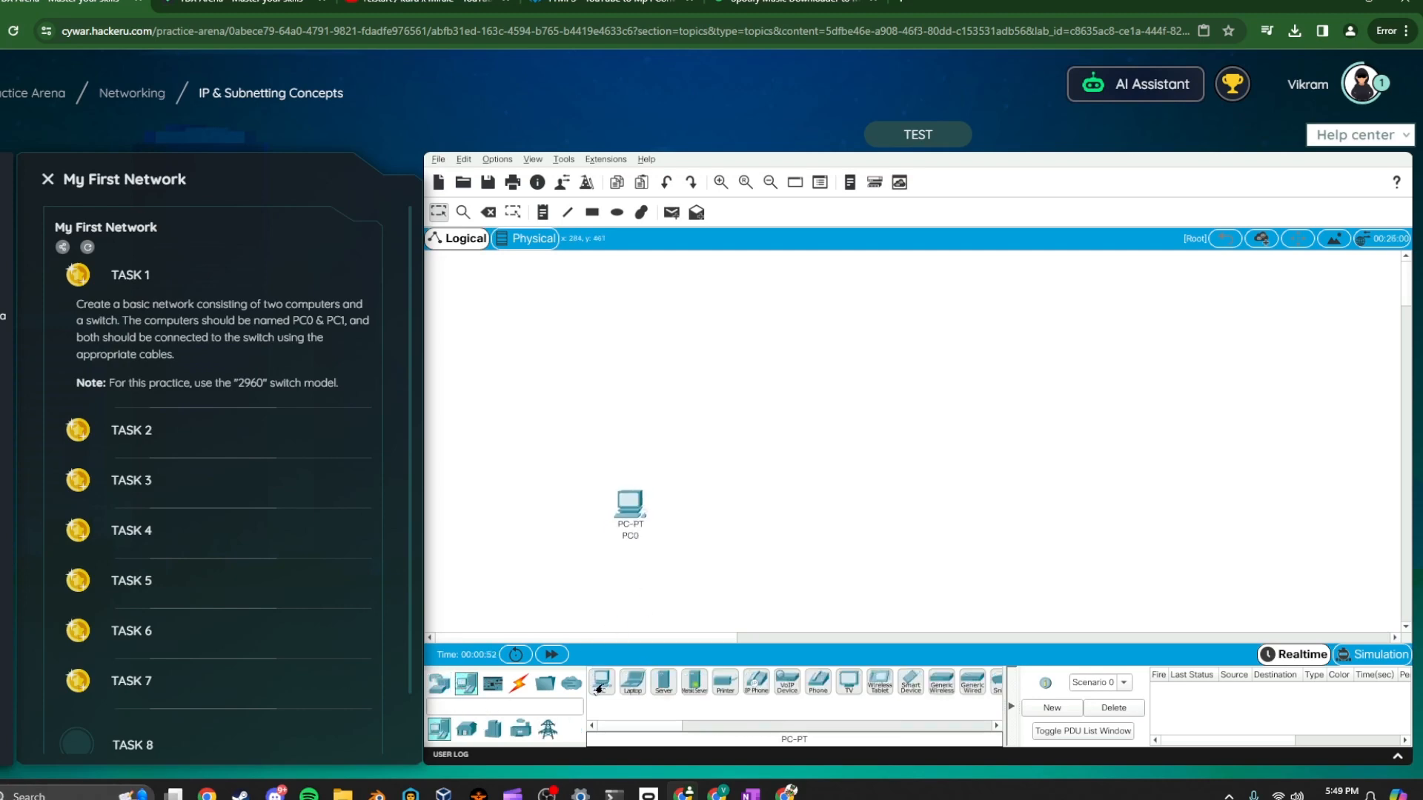
drag(600, 686, 709, 510)
Add a 2960 switch to the workspace above the two PCs
click(438, 682)
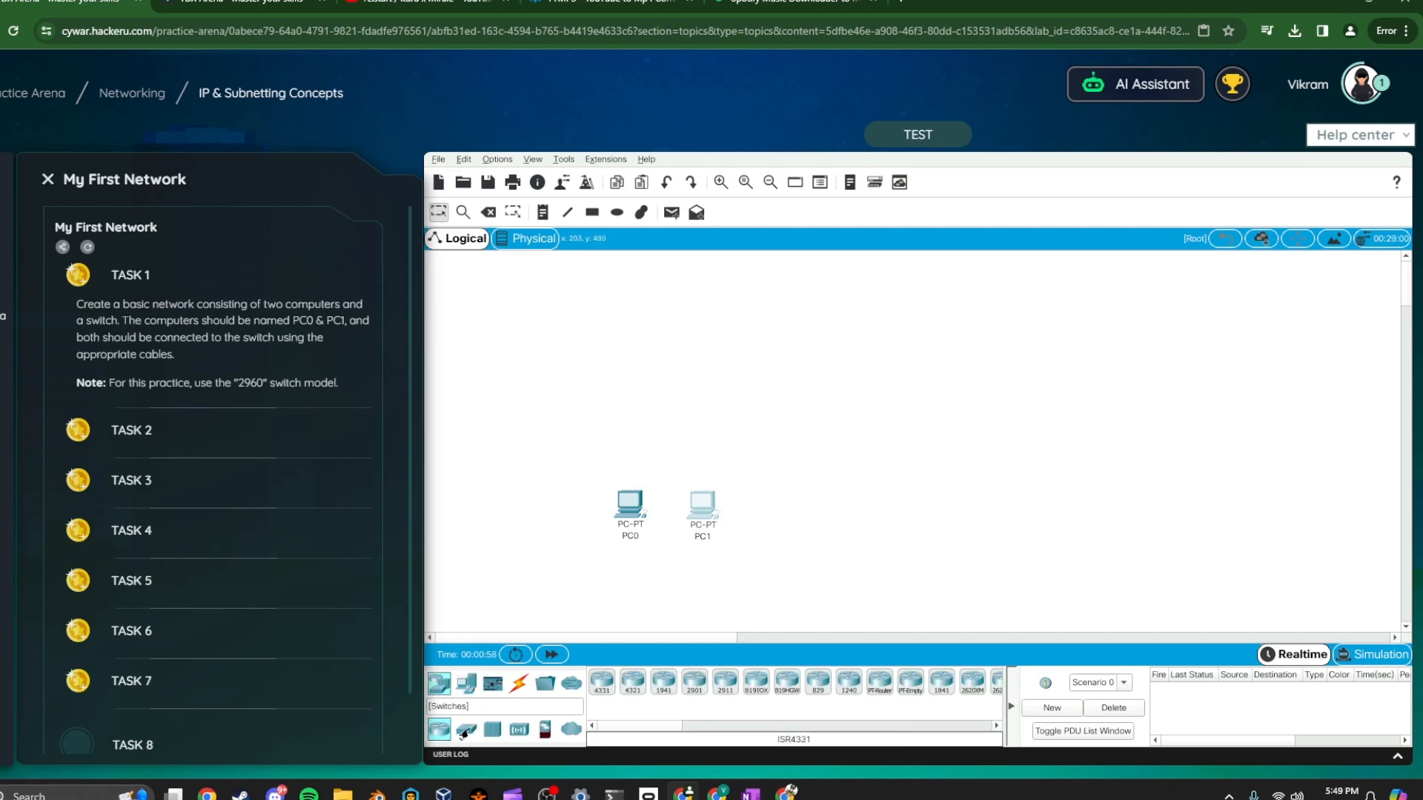
click(464, 730)
click(603, 684)
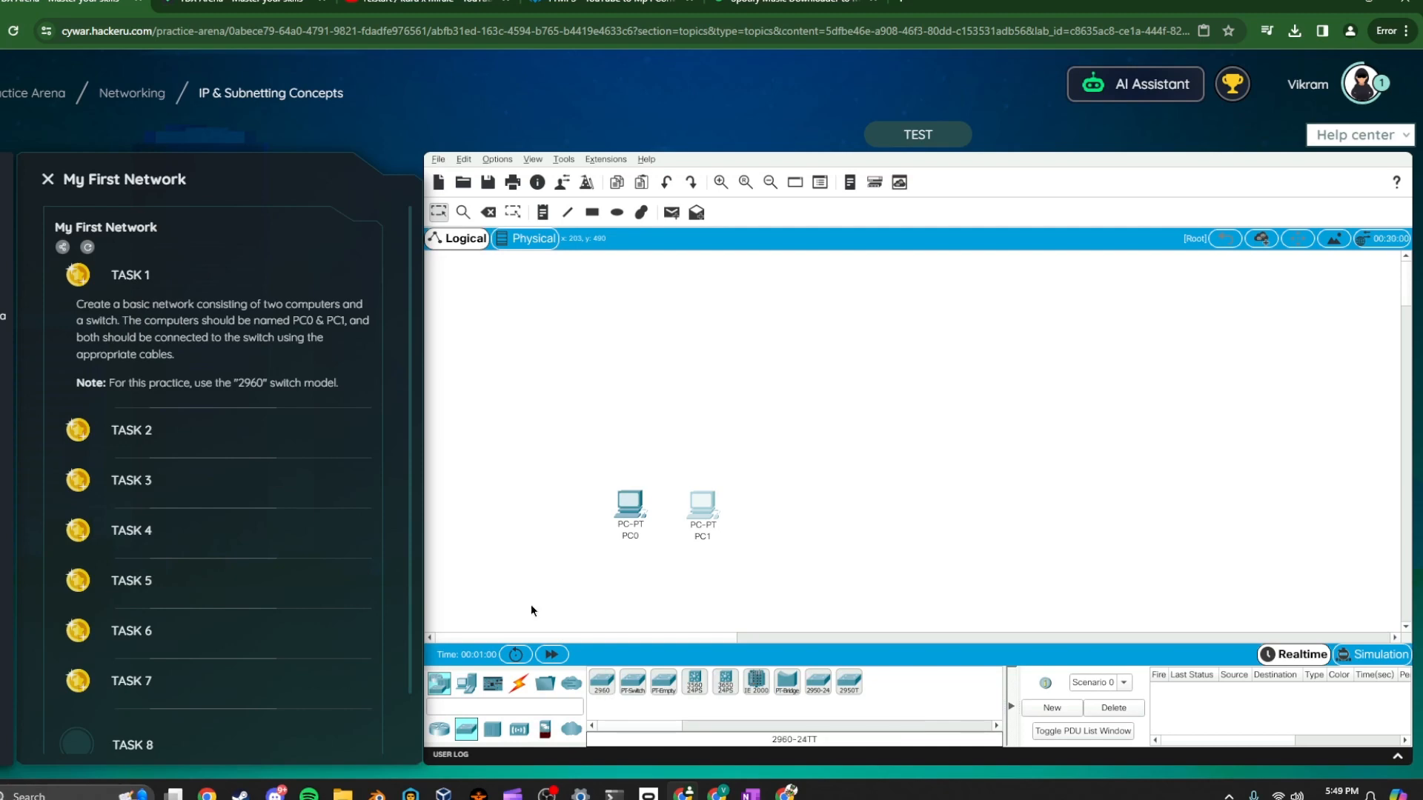
click(622, 591)
drag(623, 596, 669, 420)
Connect PC0 and PC1 to the switch with automatically chosen cables and run the lab test
click(519, 683)
click(602, 682)
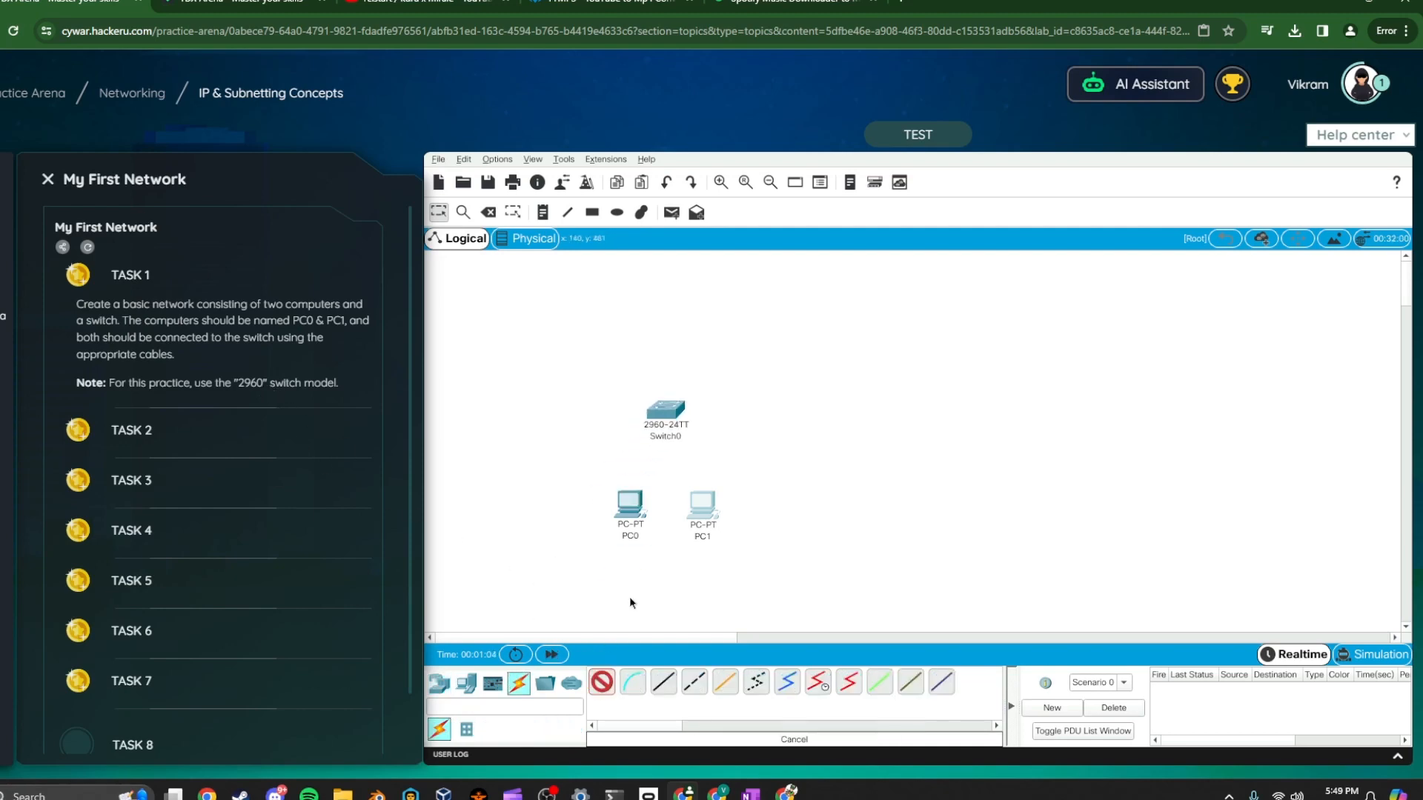
click(636, 508)
click(665, 410)
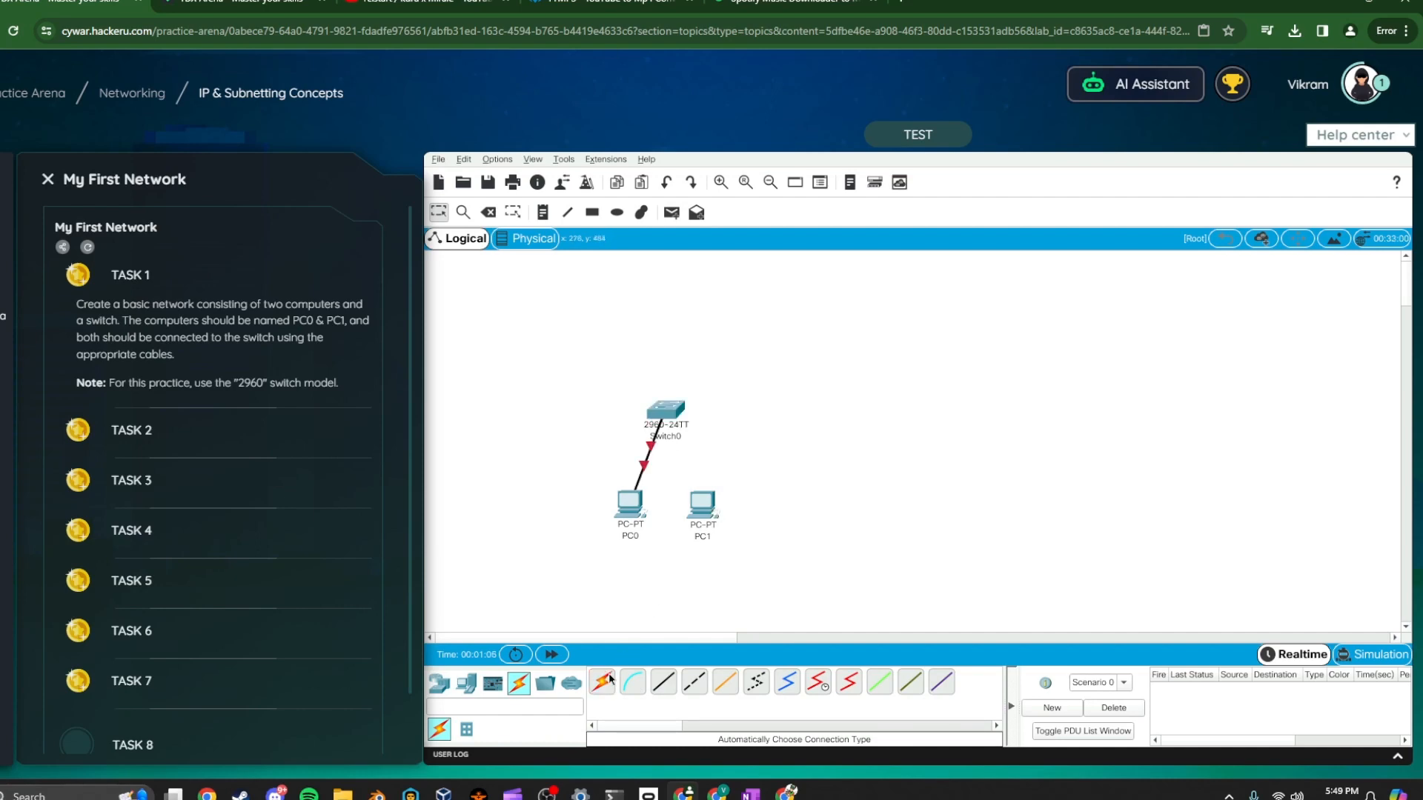
click(607, 681)
click(702, 506)
click(669, 414)
click(934, 138)
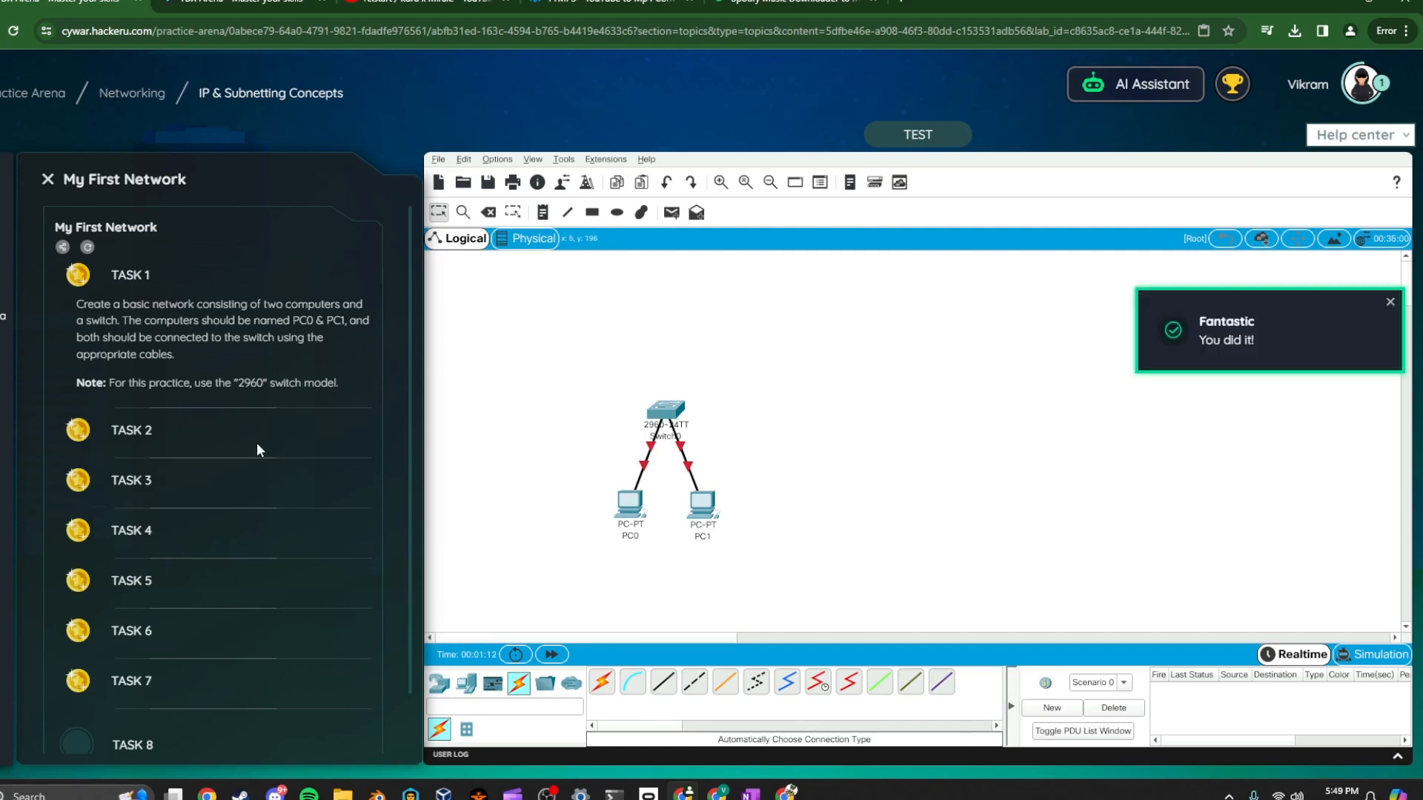
Set PC0's FastEthernet0 static IPv4 address to 10.0.0.2 with subnet mask 255.255.255.0
click(117, 439)
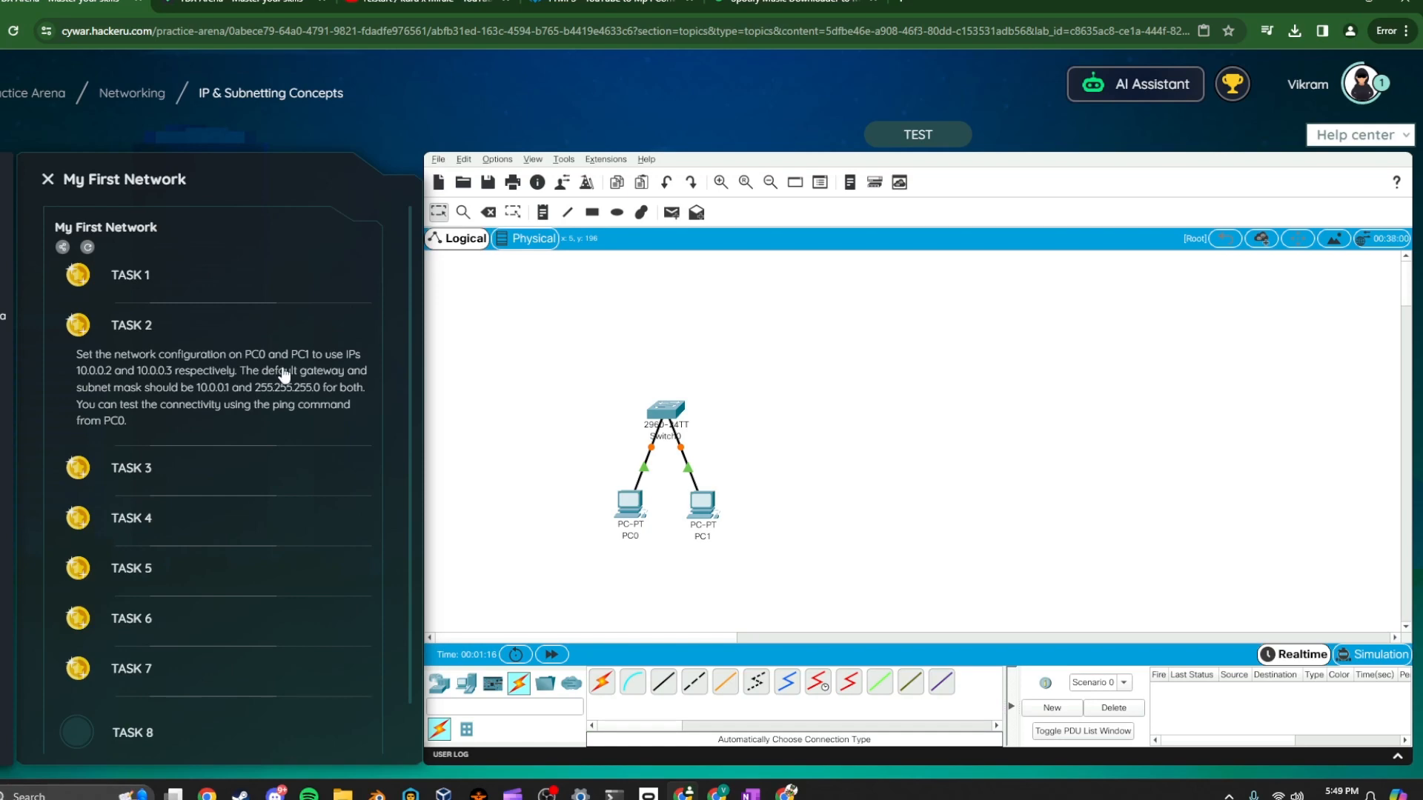
click(636, 520)
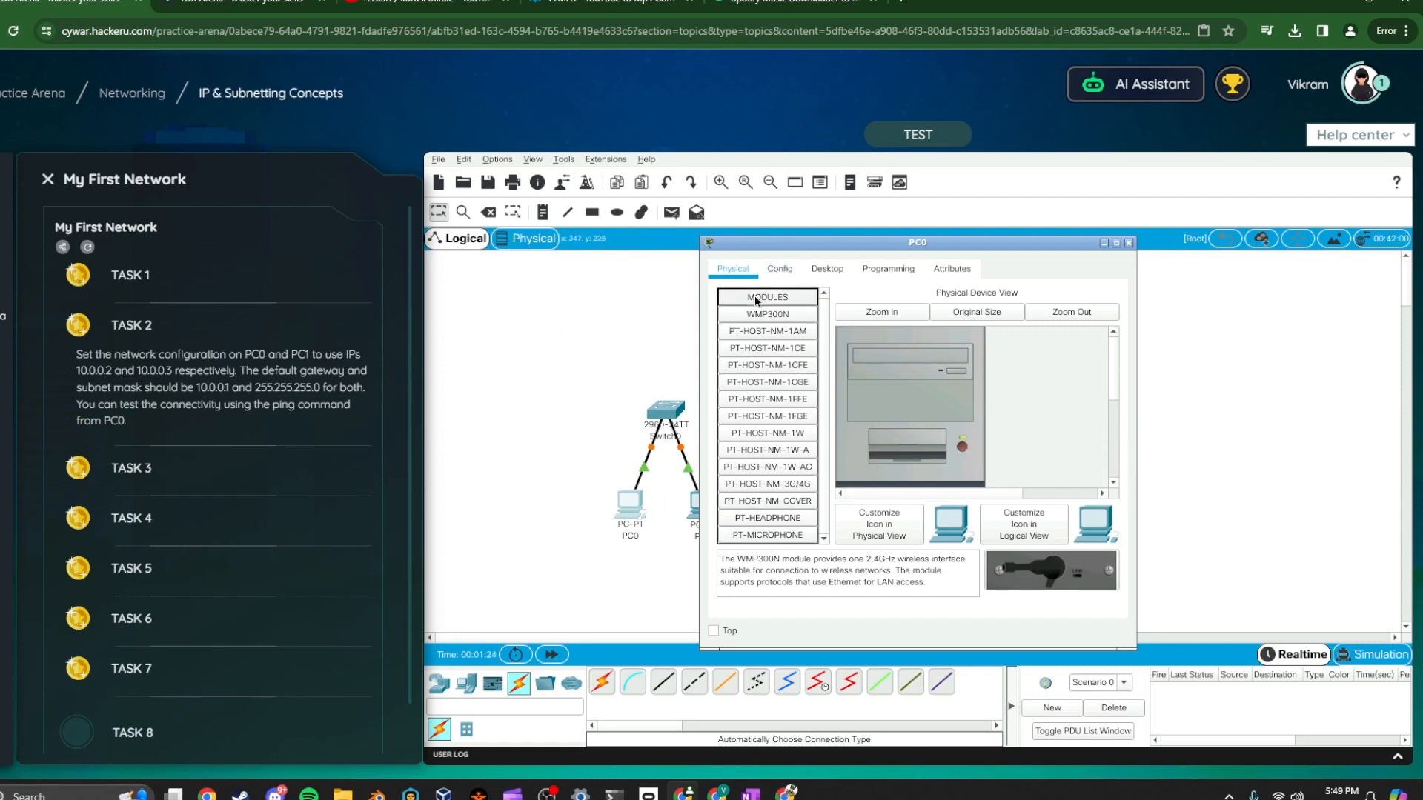
click(777, 269)
click(770, 365)
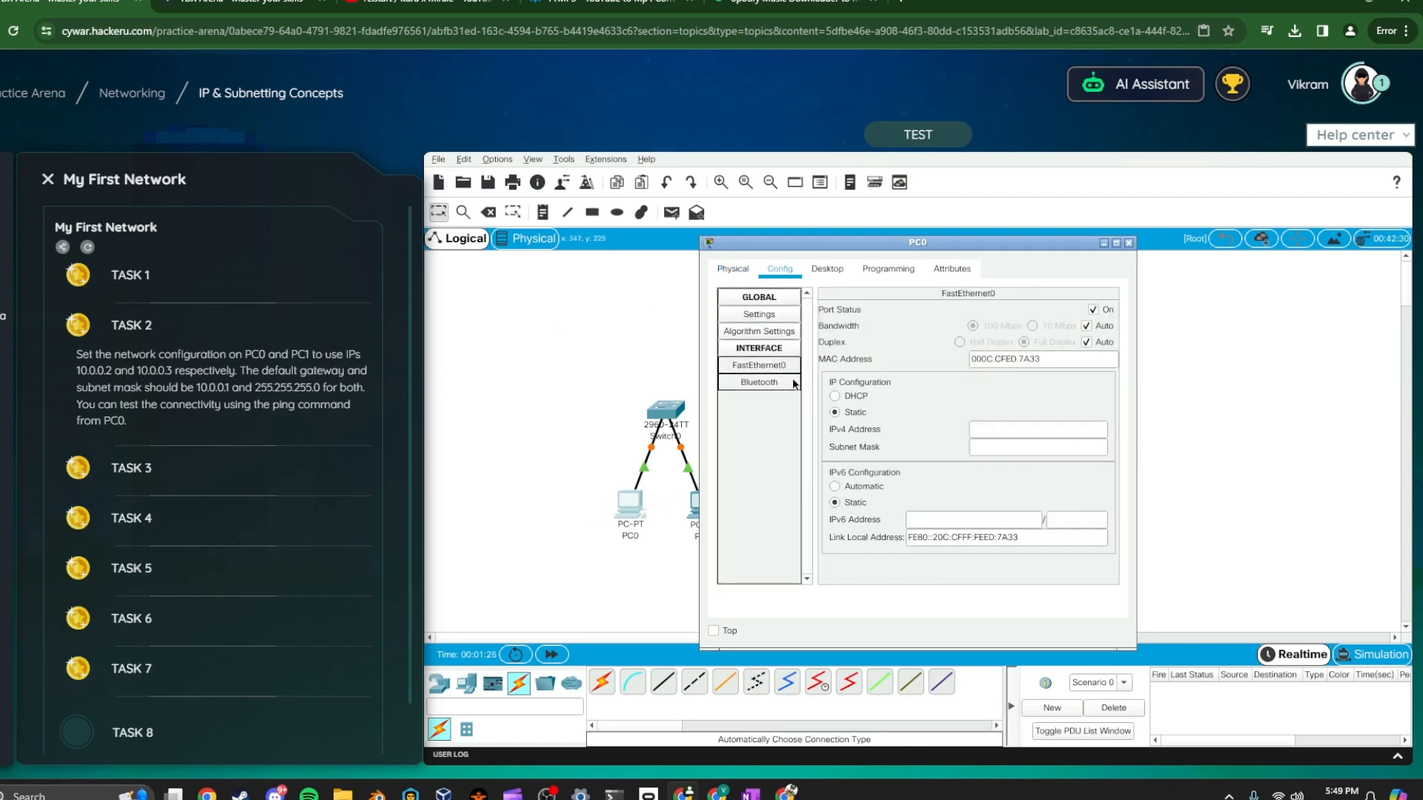
click(1001, 429)
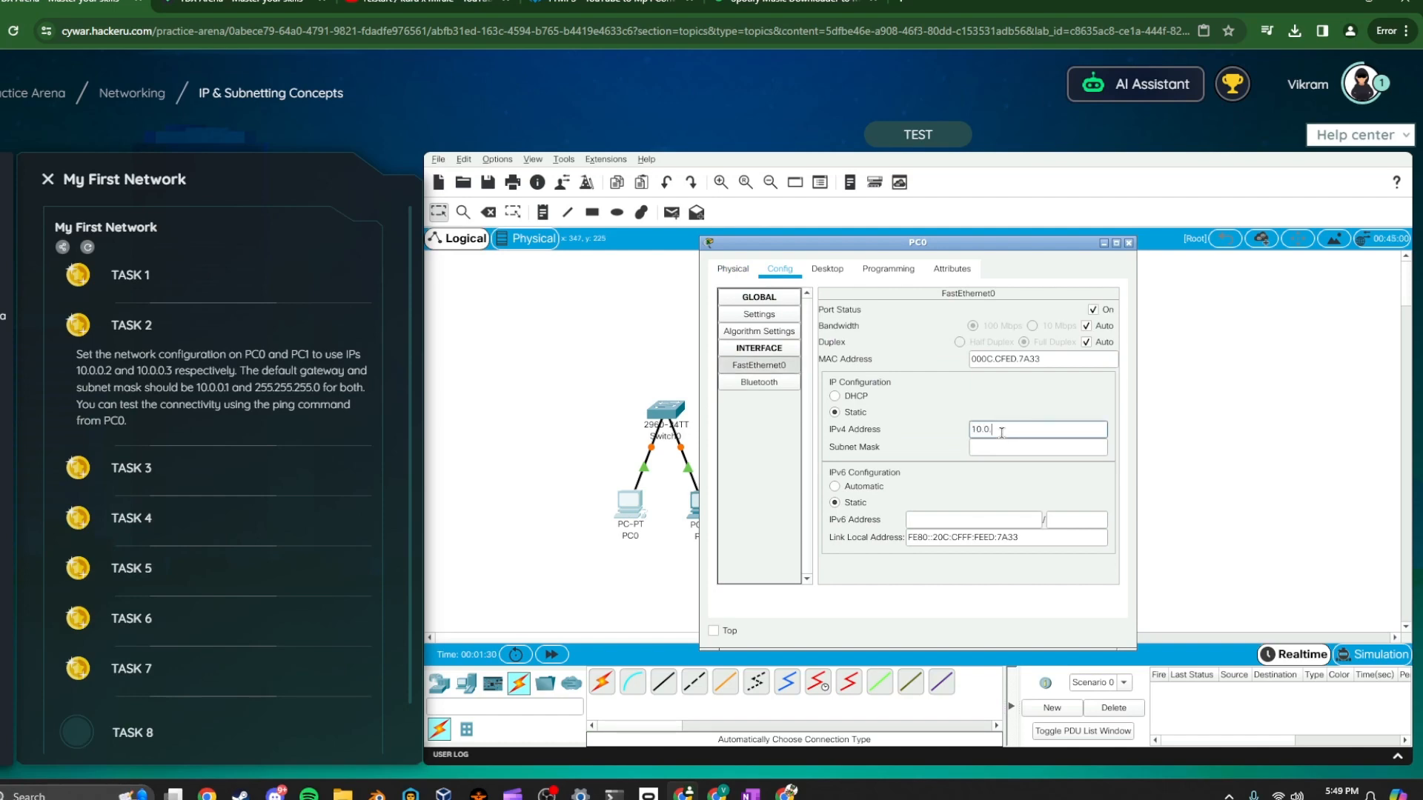
key(Tab)
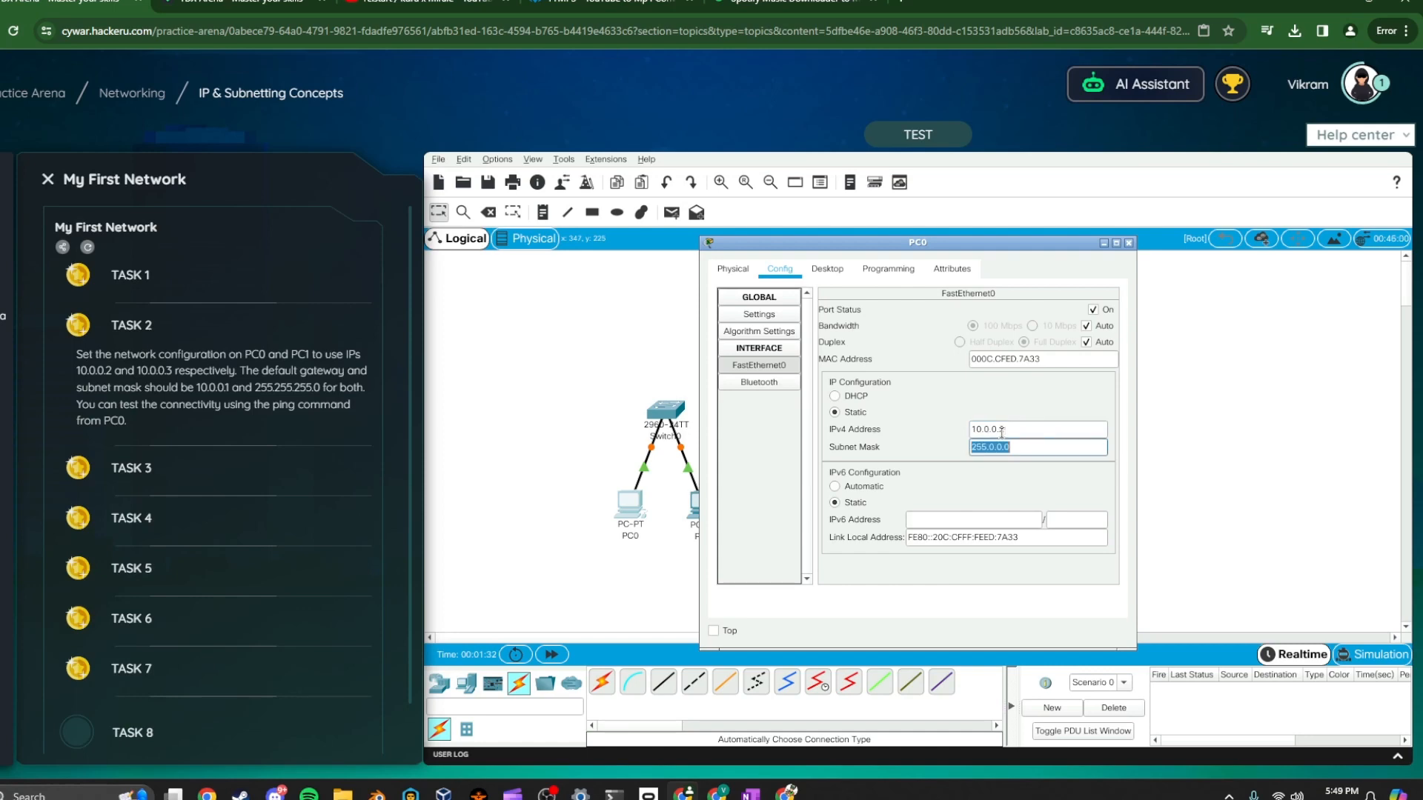
text(255.255.)
Set PC0's default gateway to 10.0.0.1 in its global settings
click(759, 315)
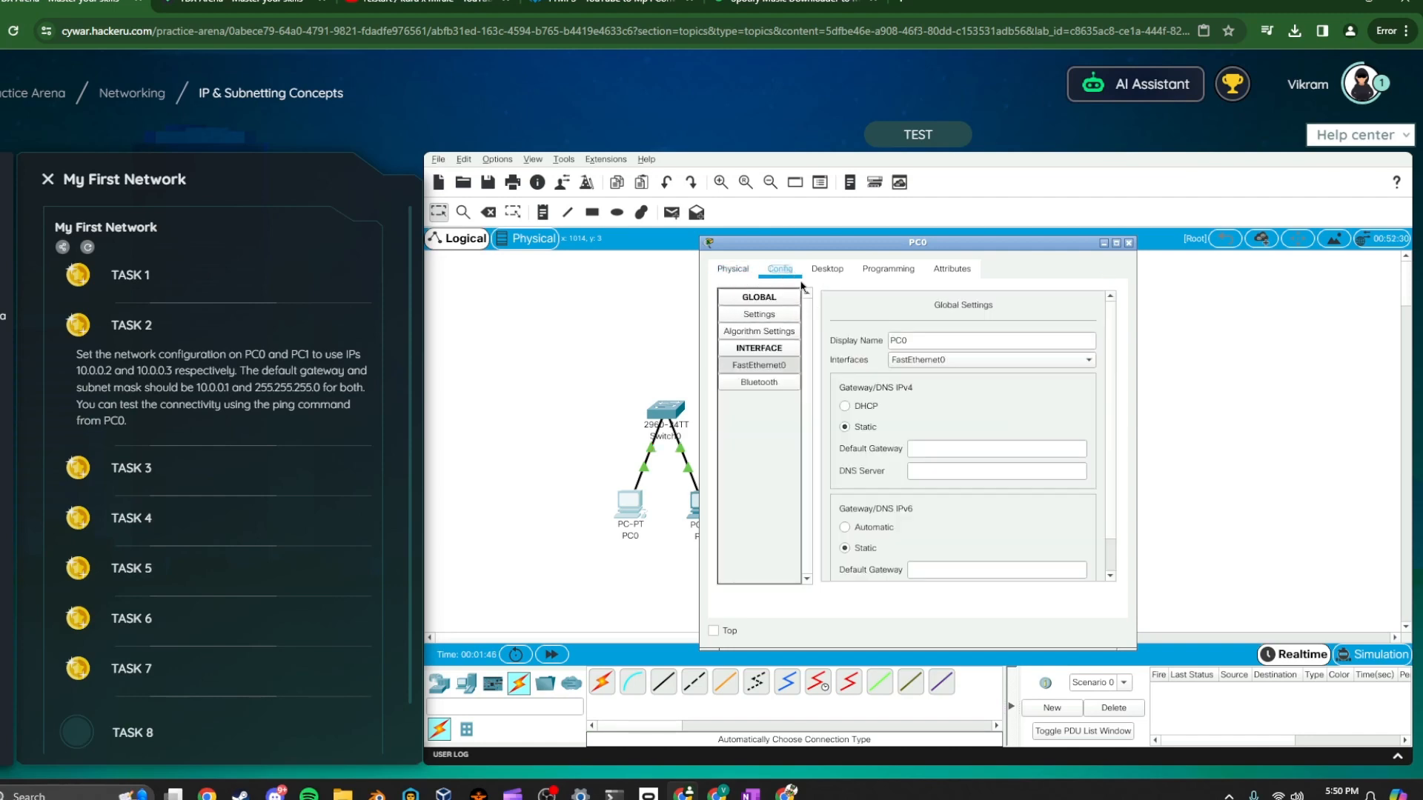
click(940, 448)
click(733, 269)
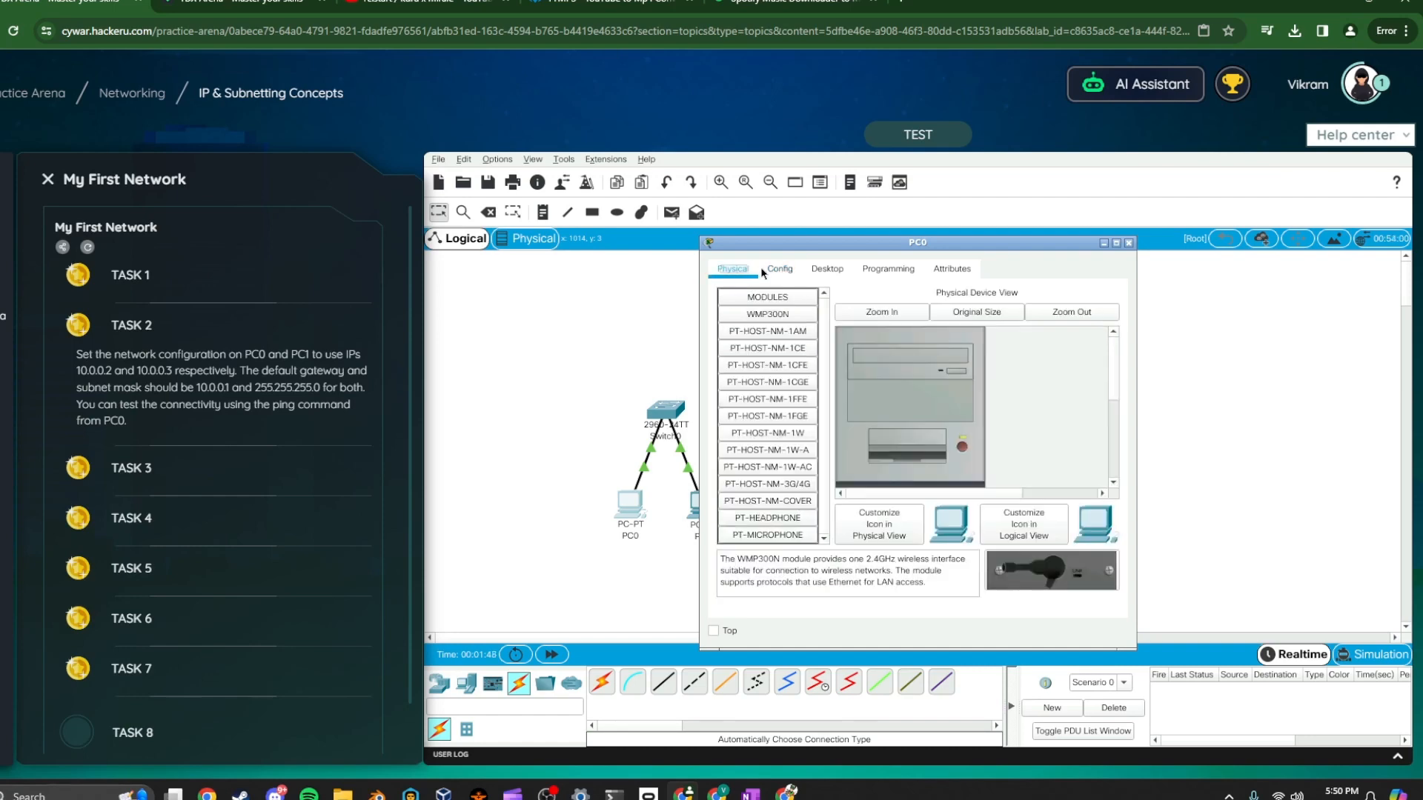
click(778, 268)
click(929, 450)
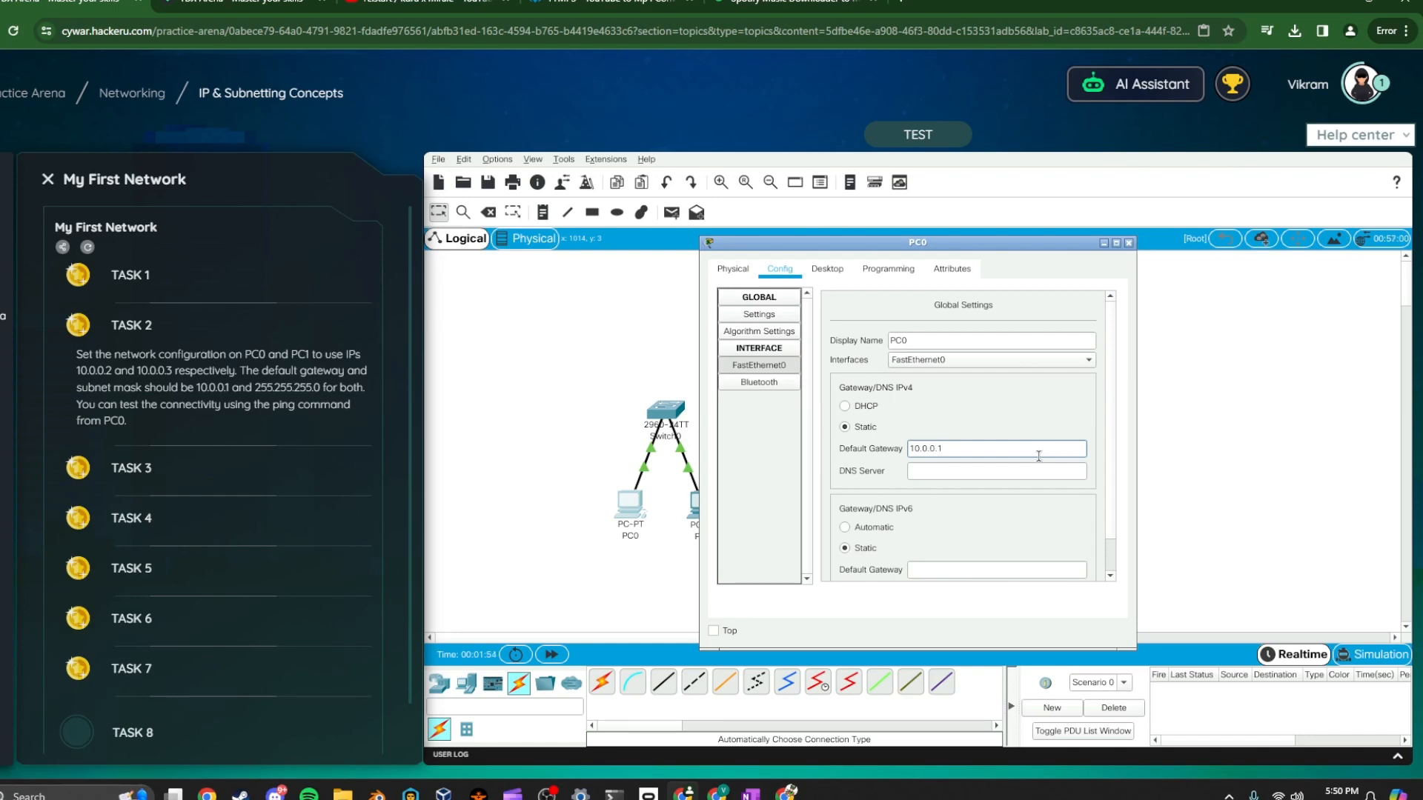
click(987, 428)
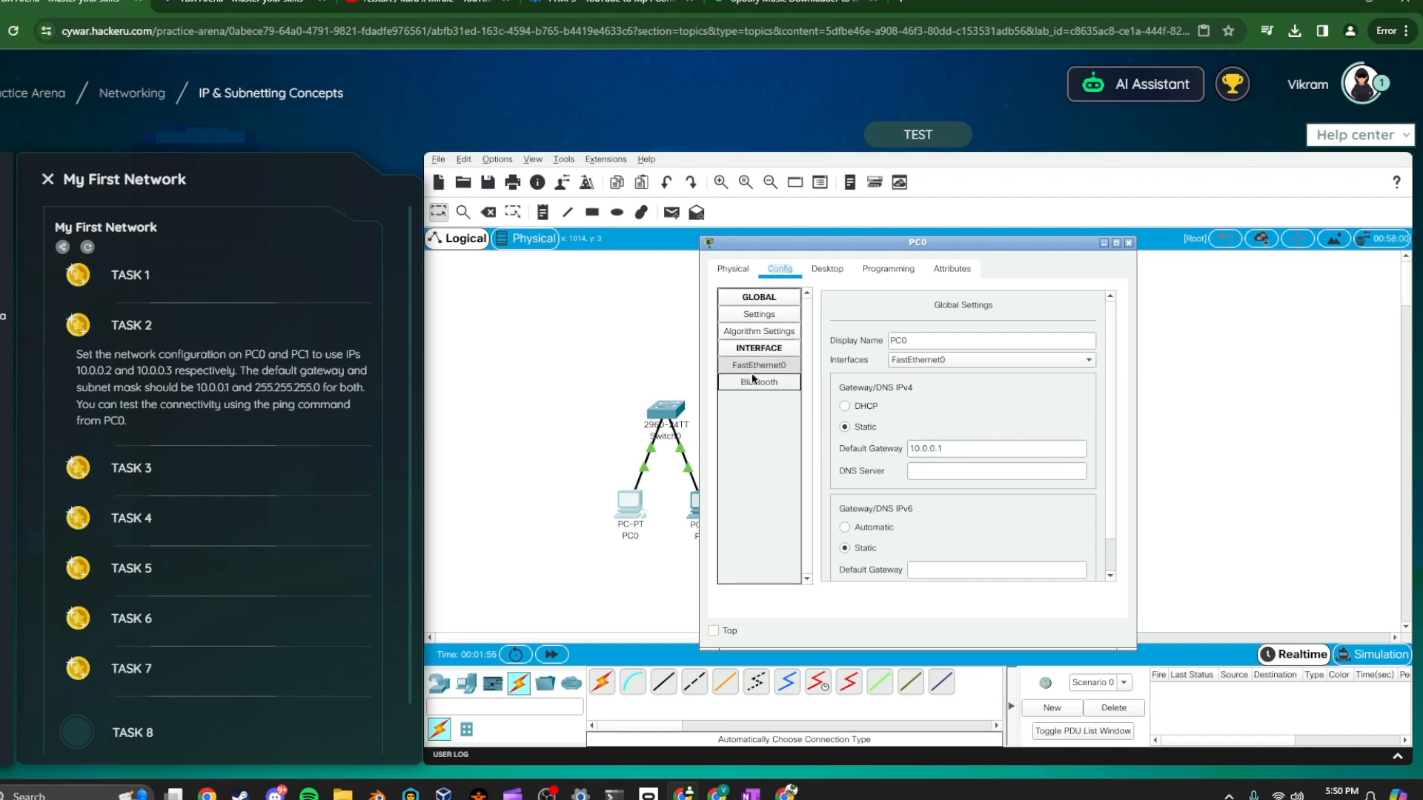
Review PC0's interface address, mask and gateway settings, then close its window
click(778, 365)
click(993, 427)
drag(1006, 448, 1061, 443)
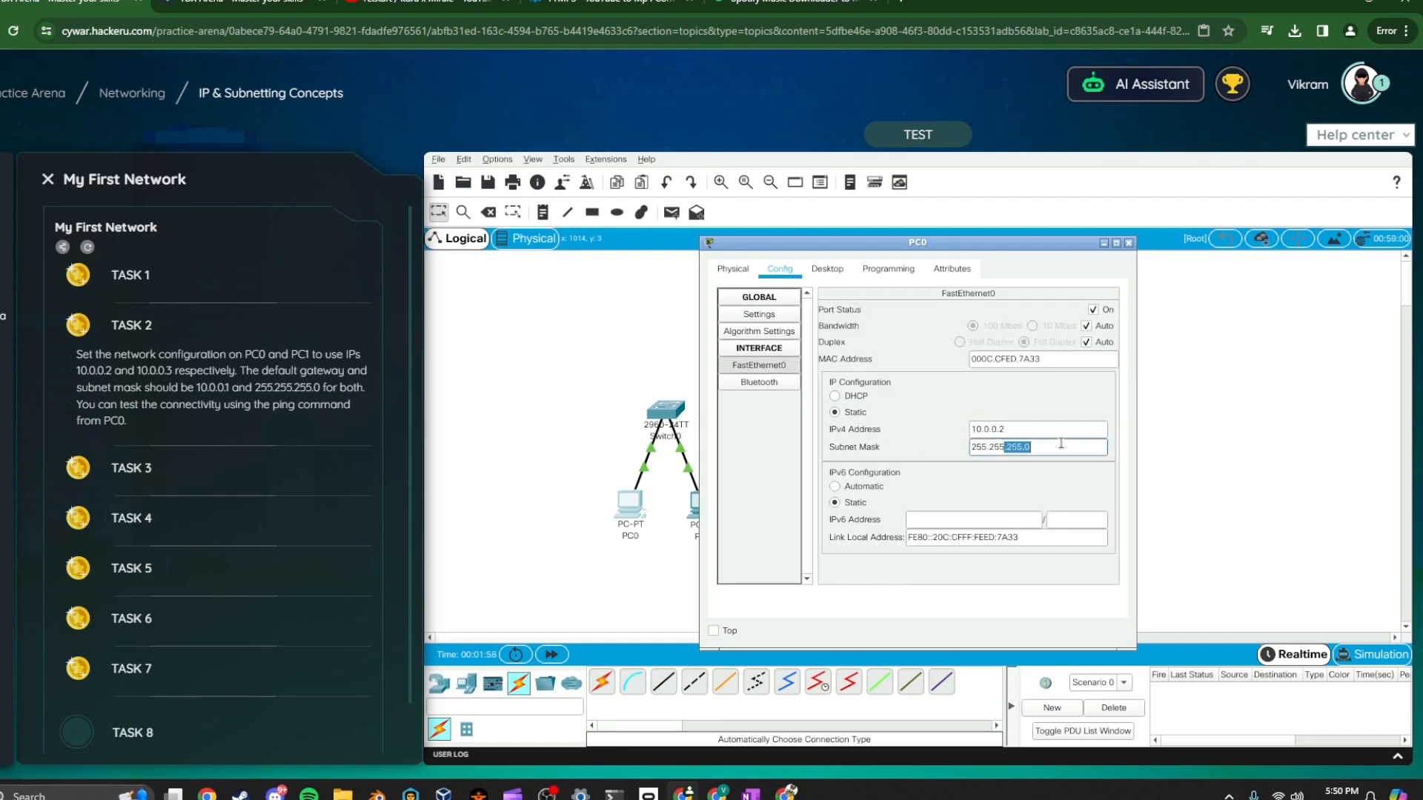
click(756, 294)
click(740, 271)
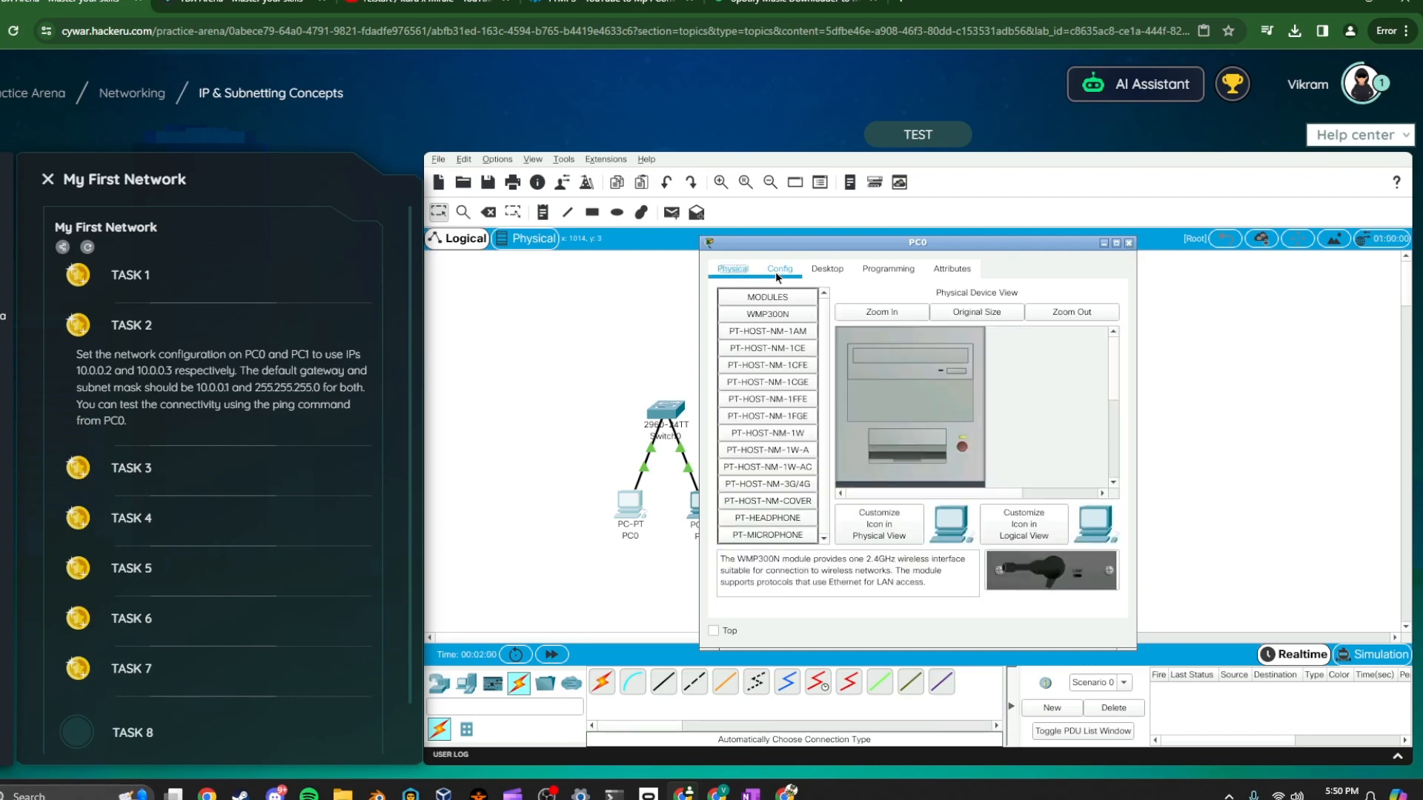
click(778, 294)
click(781, 271)
drag(964, 449, 914, 443)
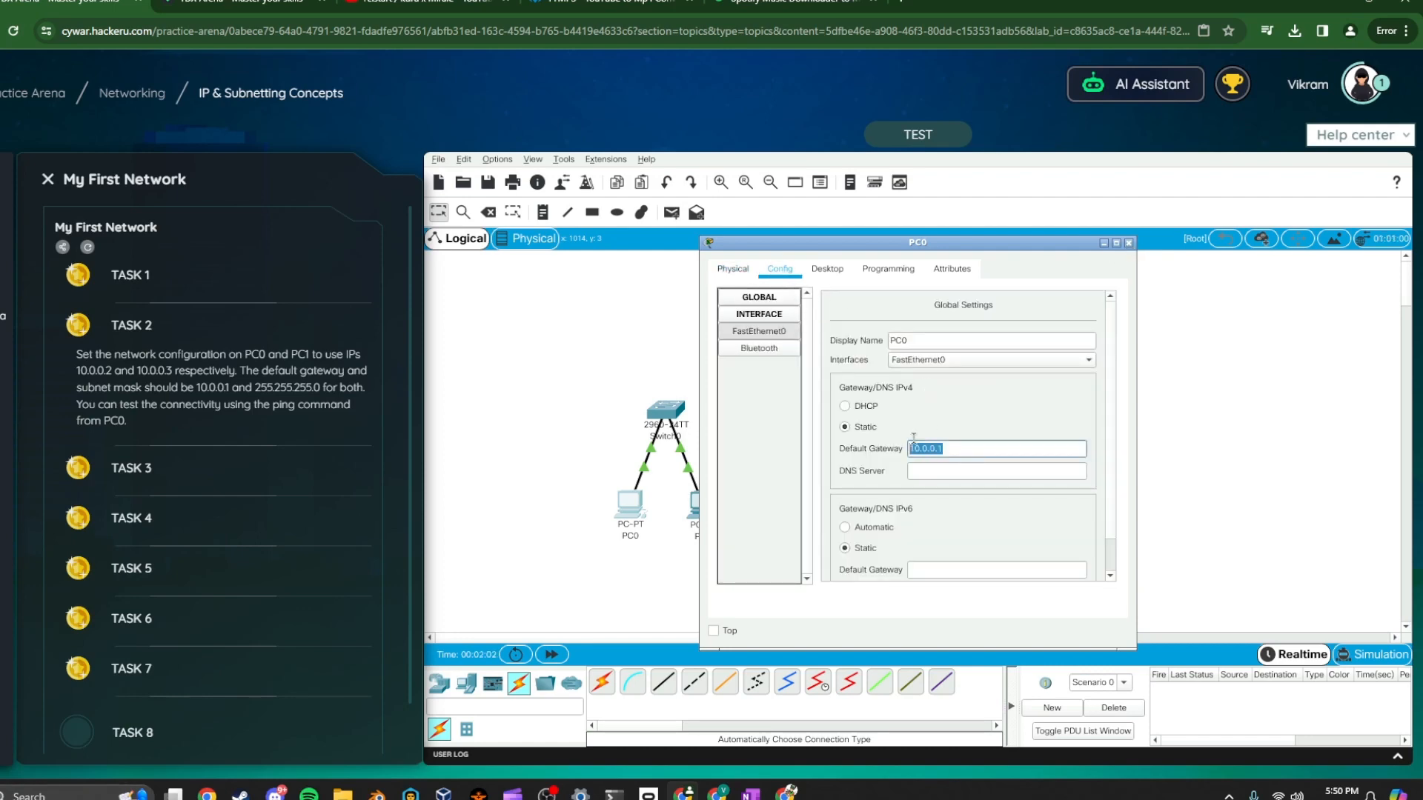
click(1128, 243)
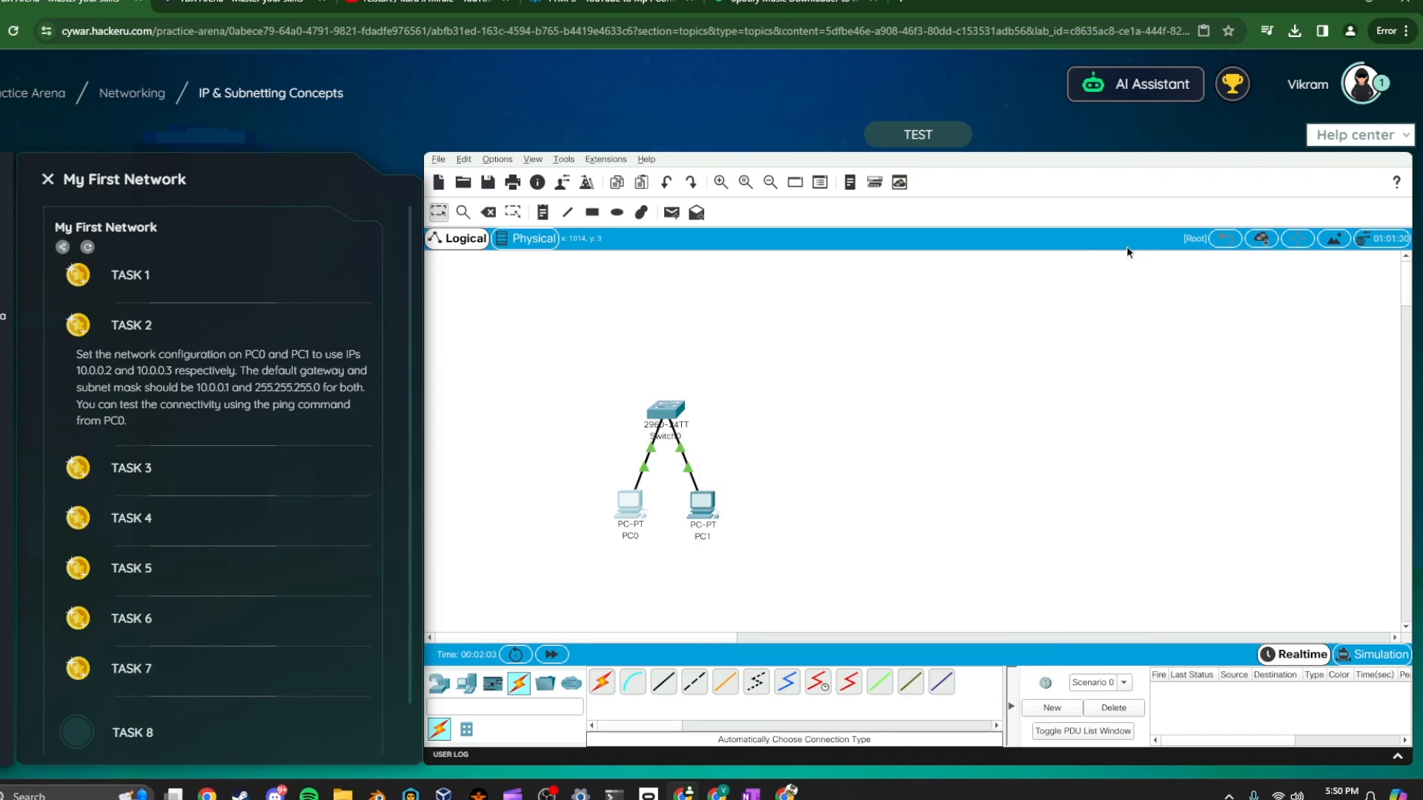
Open PC1's configuration and set its default gateway to 10.0.0.1
click(702, 504)
click(780, 269)
click(914, 445)
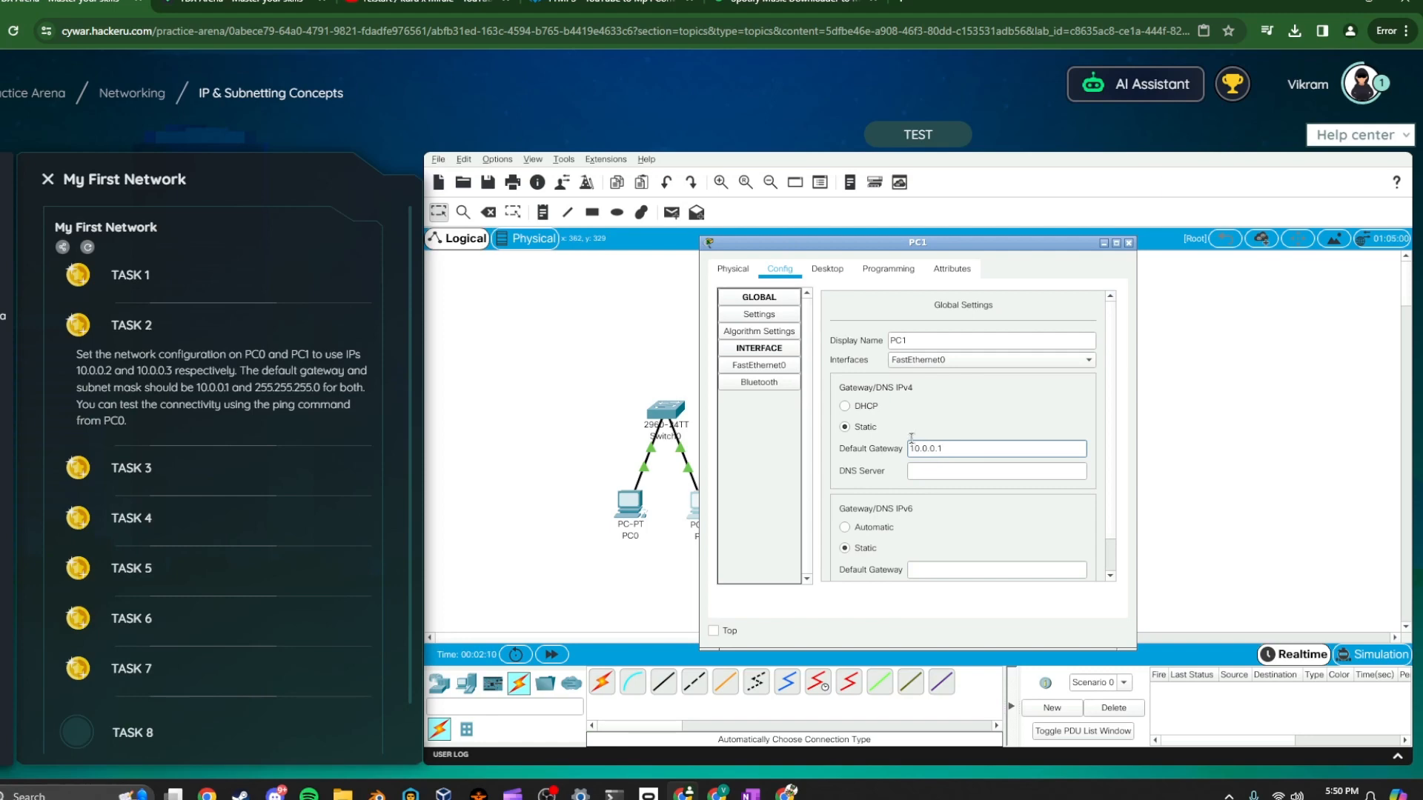
Set PC1's FastEthernet0 IPv4 address to 10.0.0.3 and subnet mask 255.255.255.0, then close the window
click(740, 370)
click(1005, 434)
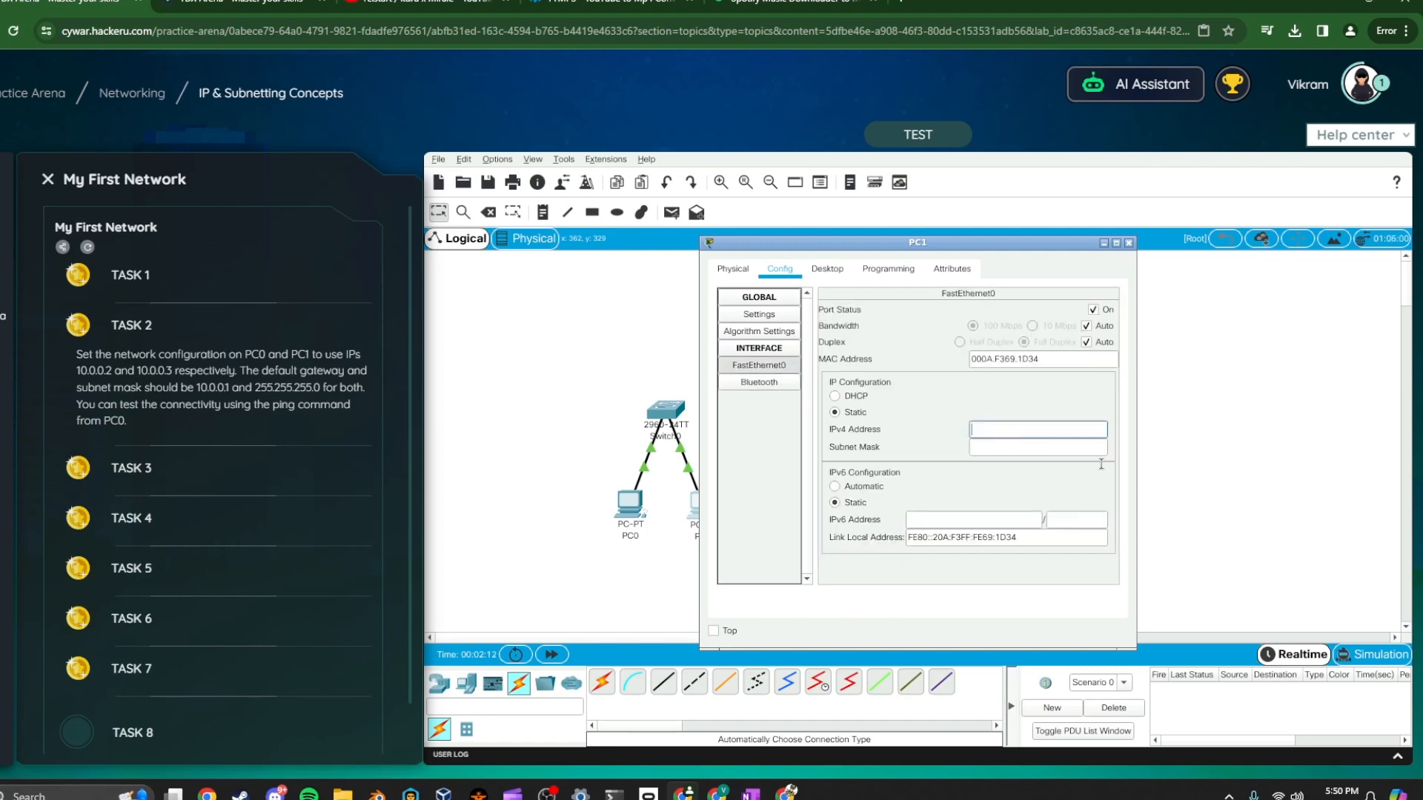
text(10.0.0.3)
key(Tab)
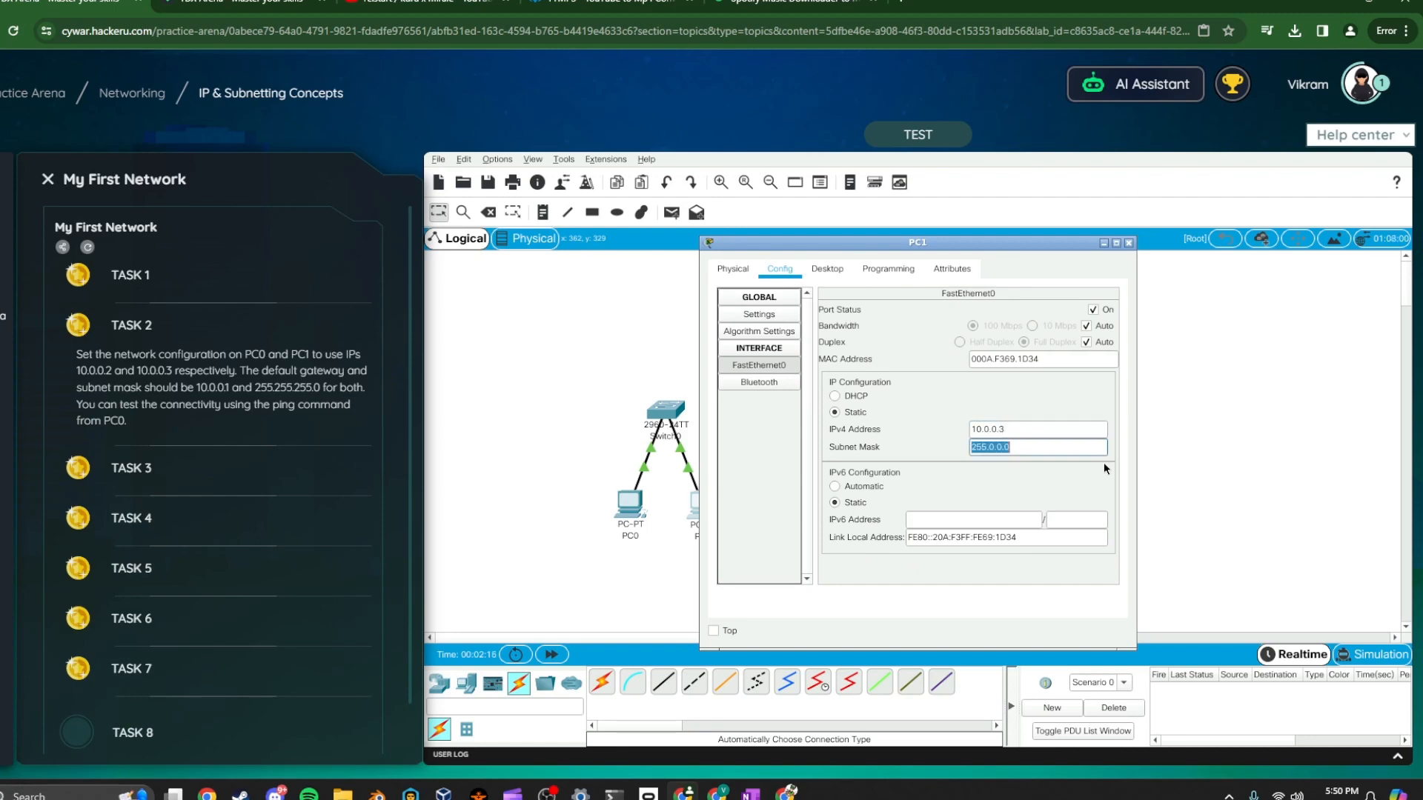
text(255.255.255.2)
key(BackSpace)
text(0)
click(1129, 243)
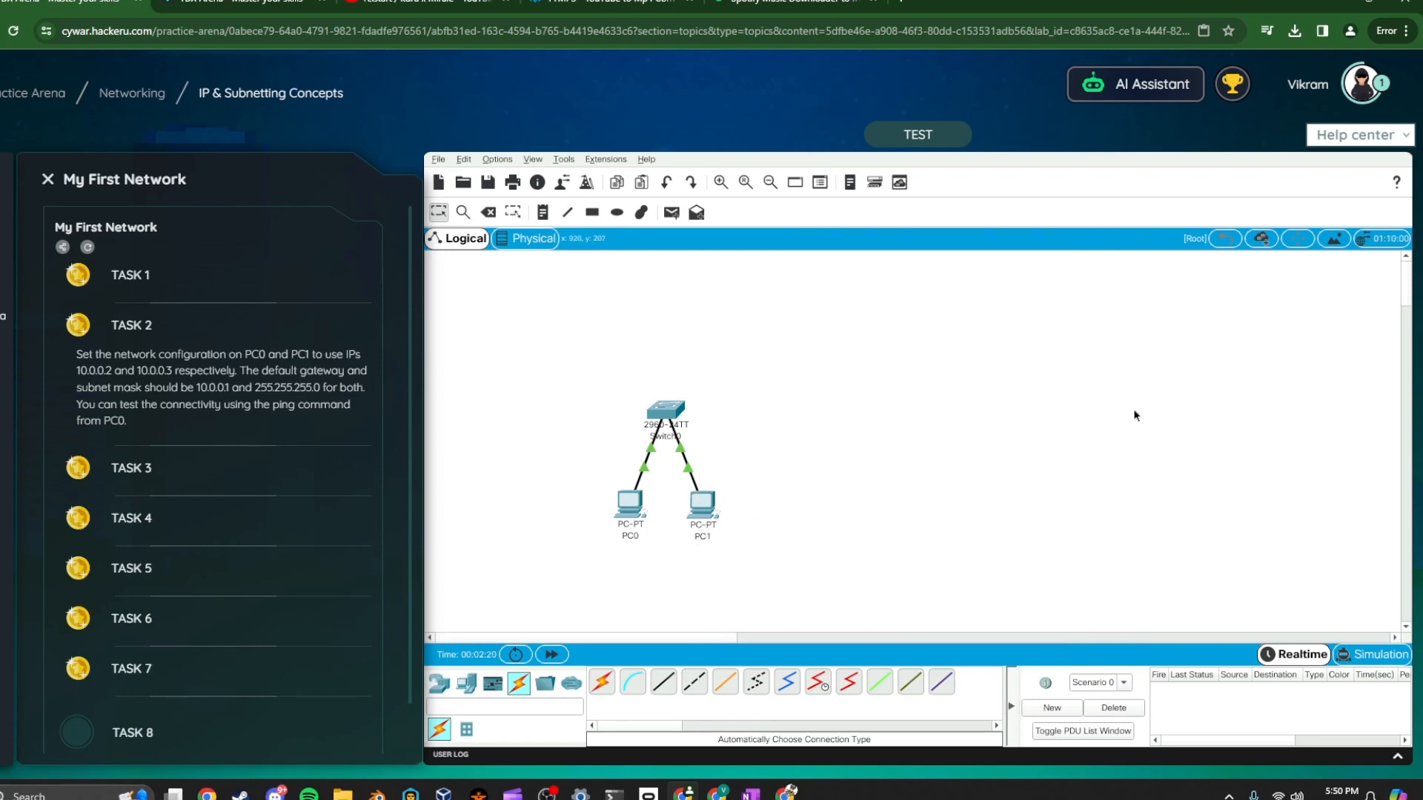
Run the lab test for the IP configuration task and reopen Task 2's instructions
click(711, 511)
click(1129, 243)
click(918, 134)
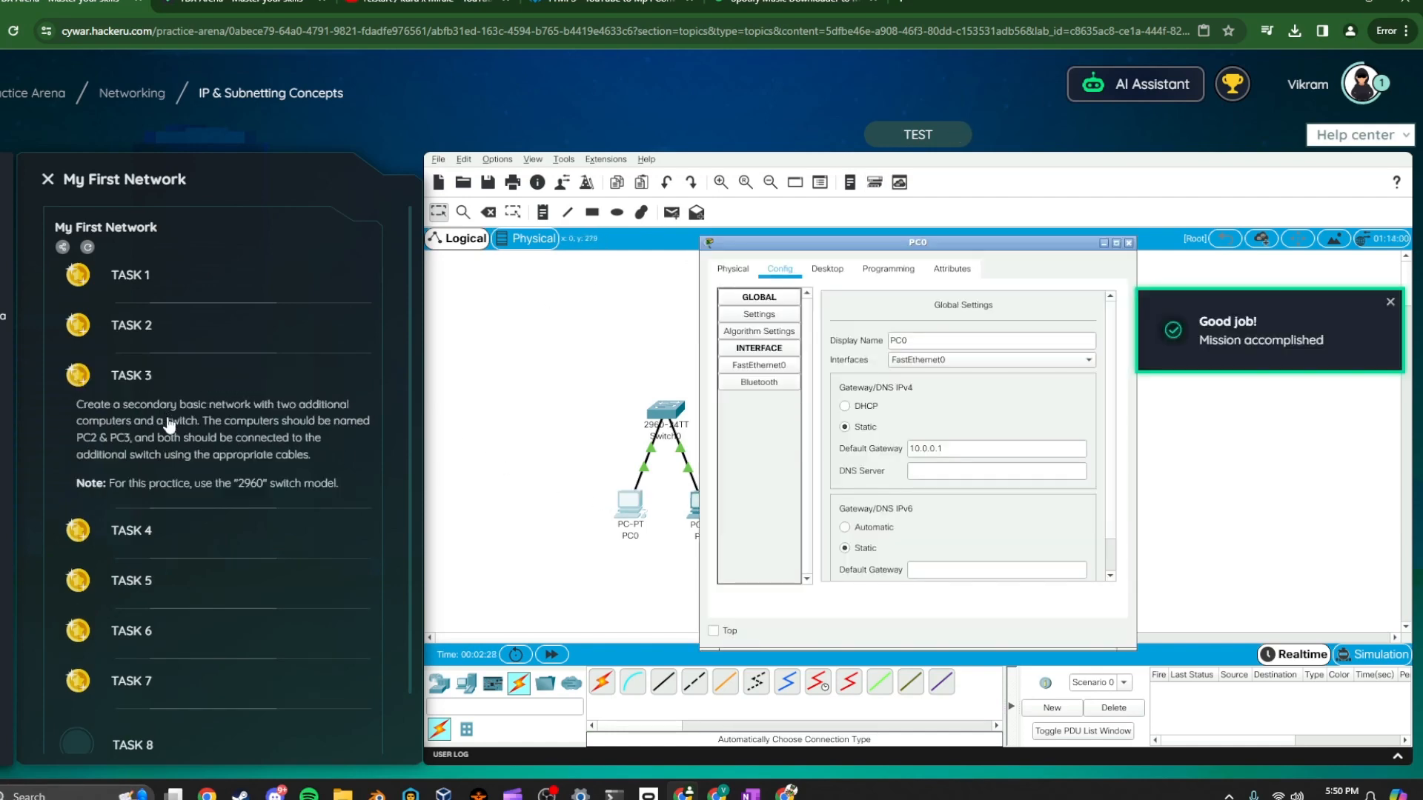
click(141, 331)
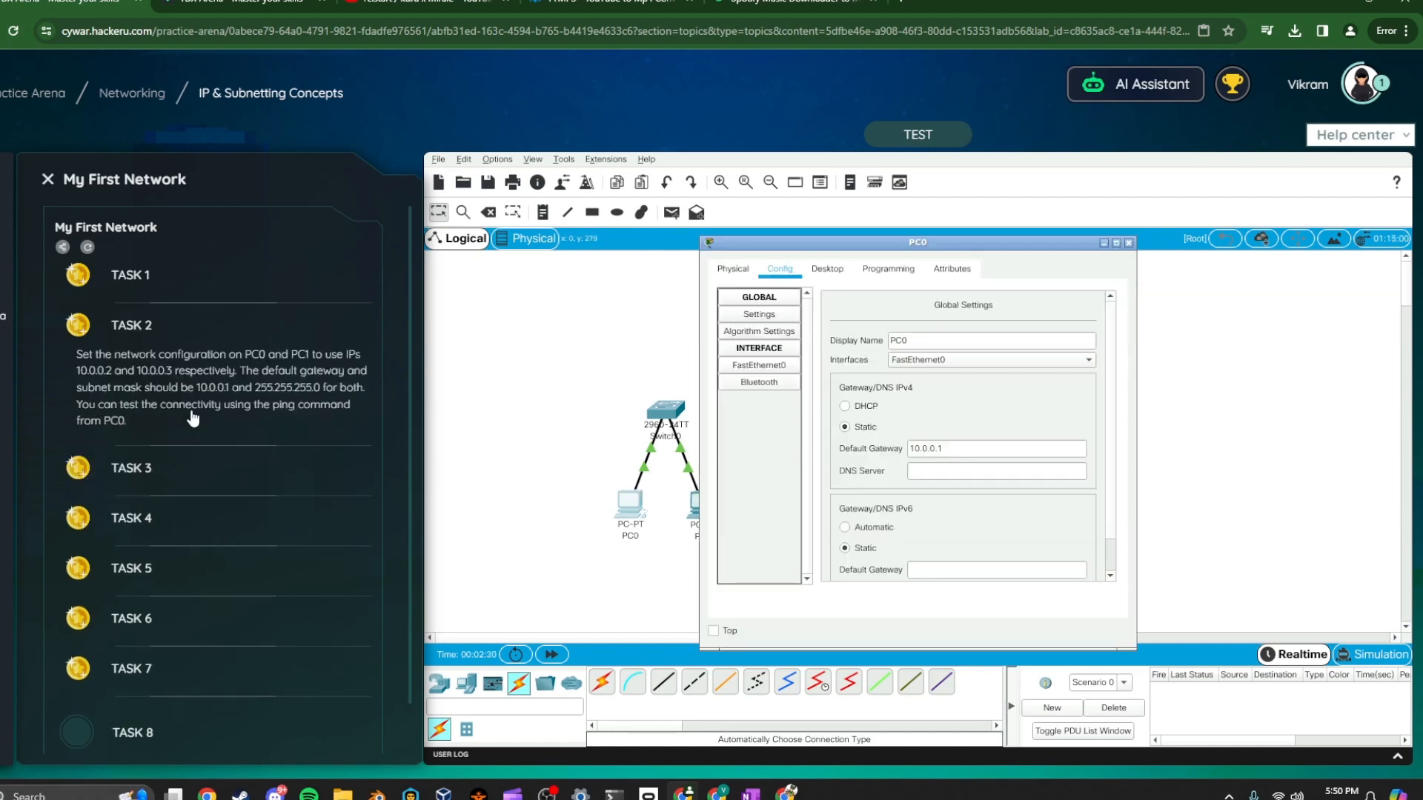
Open PC0's Command Prompt and ping 10.0.0.3 to test connectivity
click(827, 269)
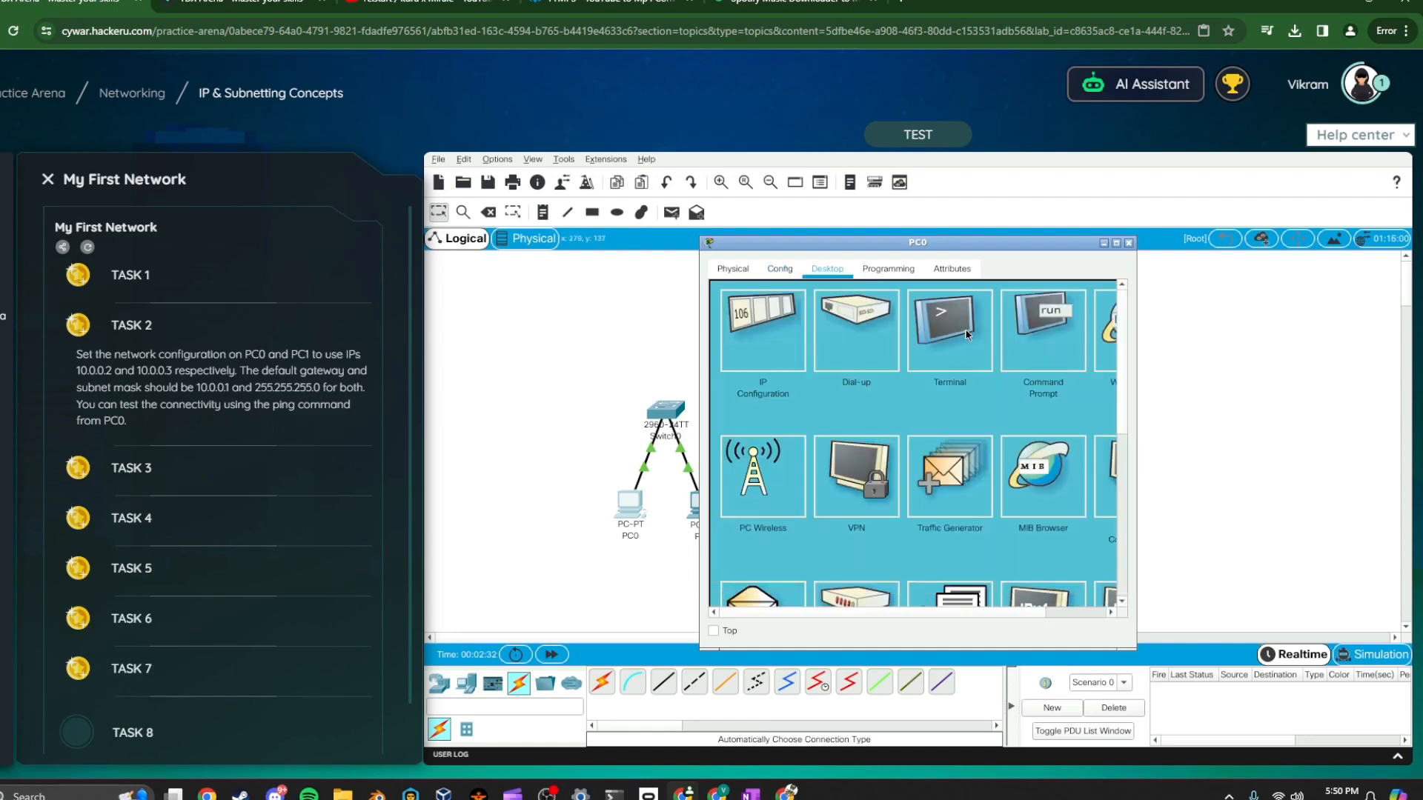
click(1062, 335)
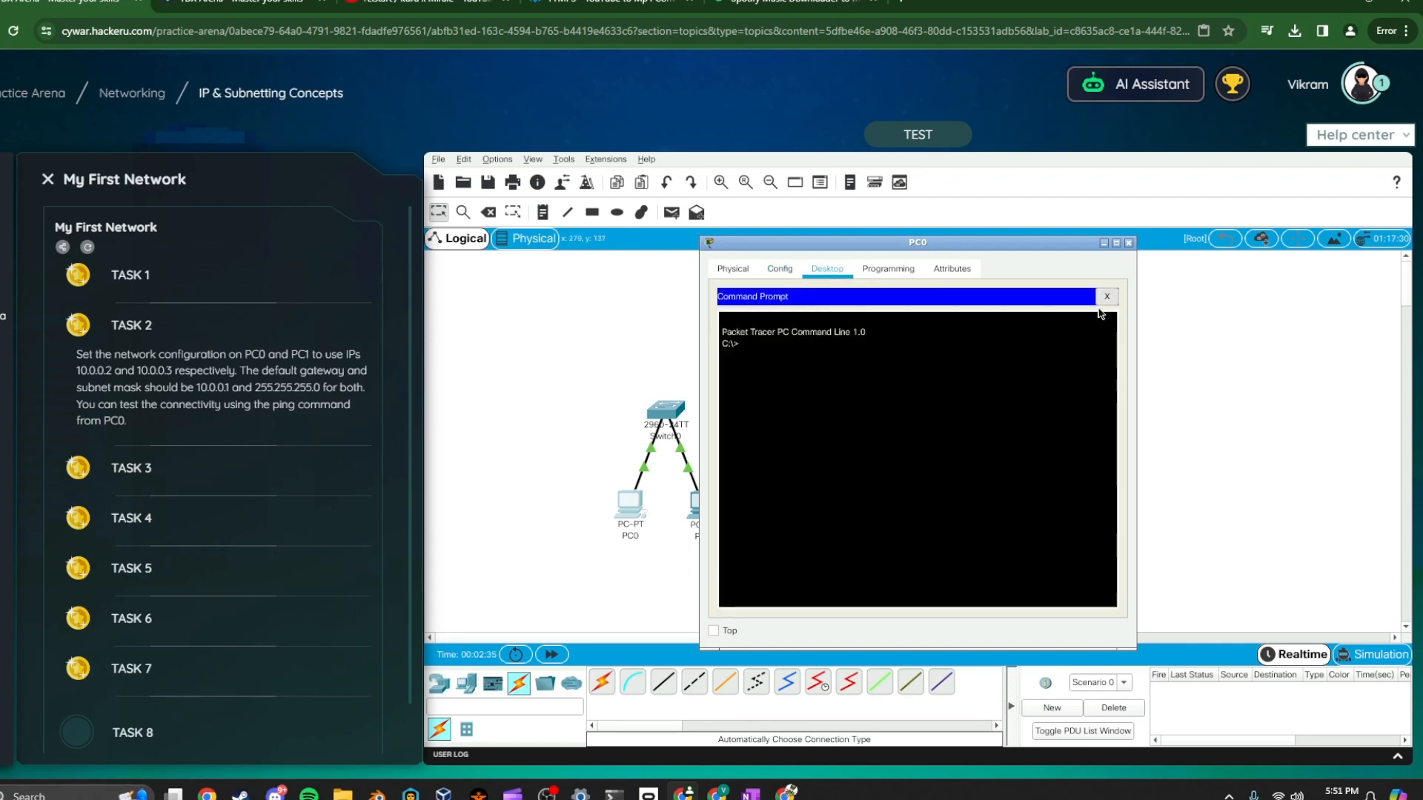
click(1107, 296)
click(1037, 335)
text(ping 10.0.0.)
drag(871, 241, 948, 235)
text(3)
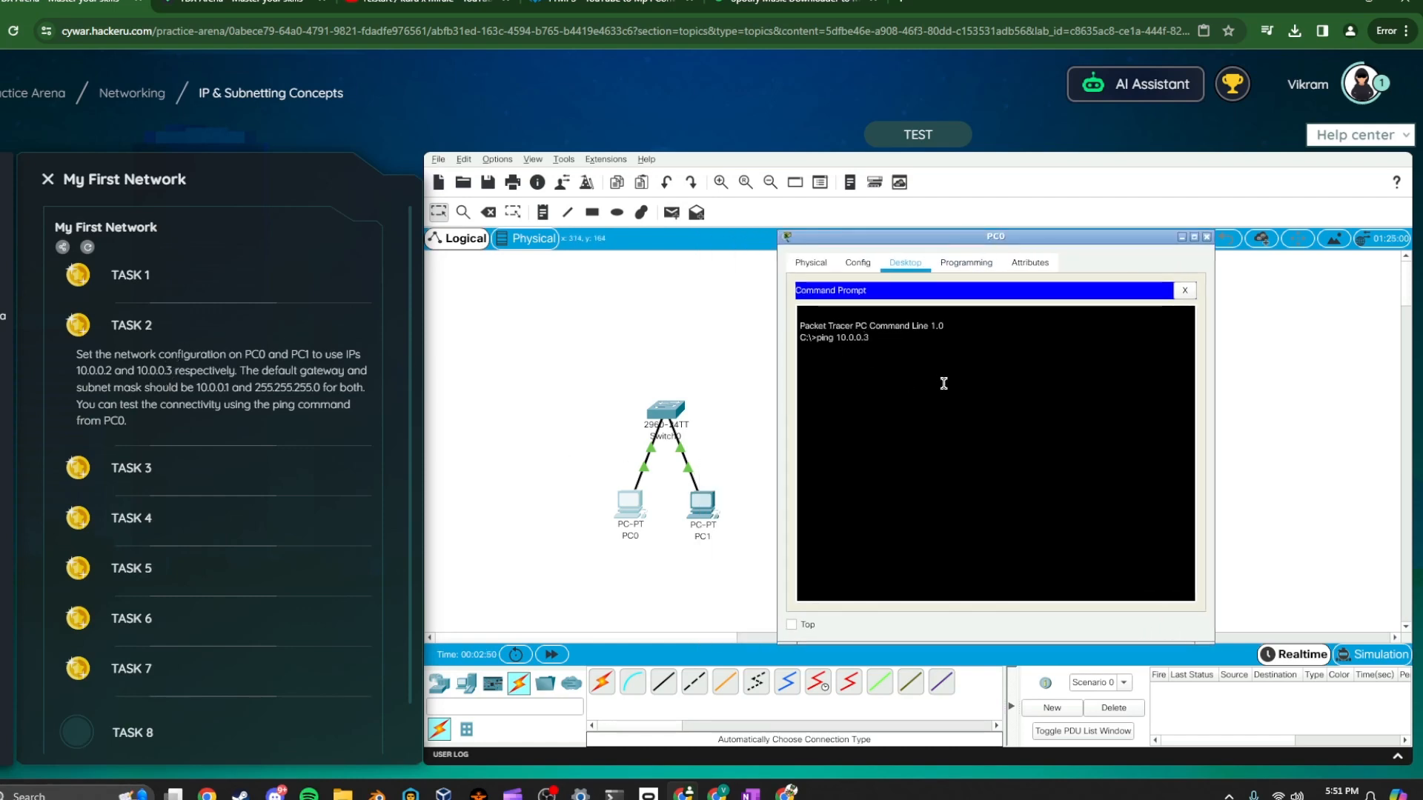
key(Return)
drag(943, 383, 948, 412)
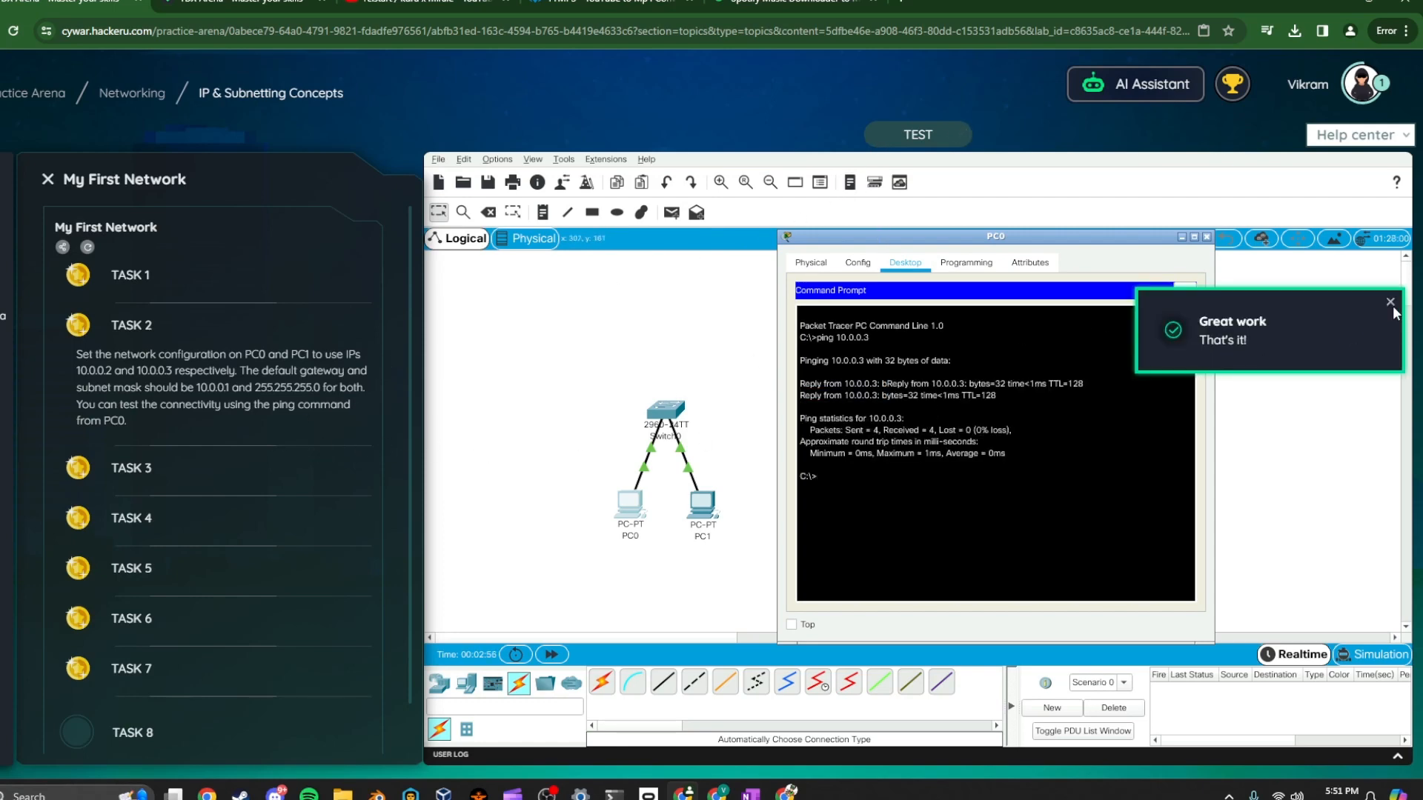
Open Task 3, close PC0's window, and place a new PC, PC2, right of PC1
click(157, 470)
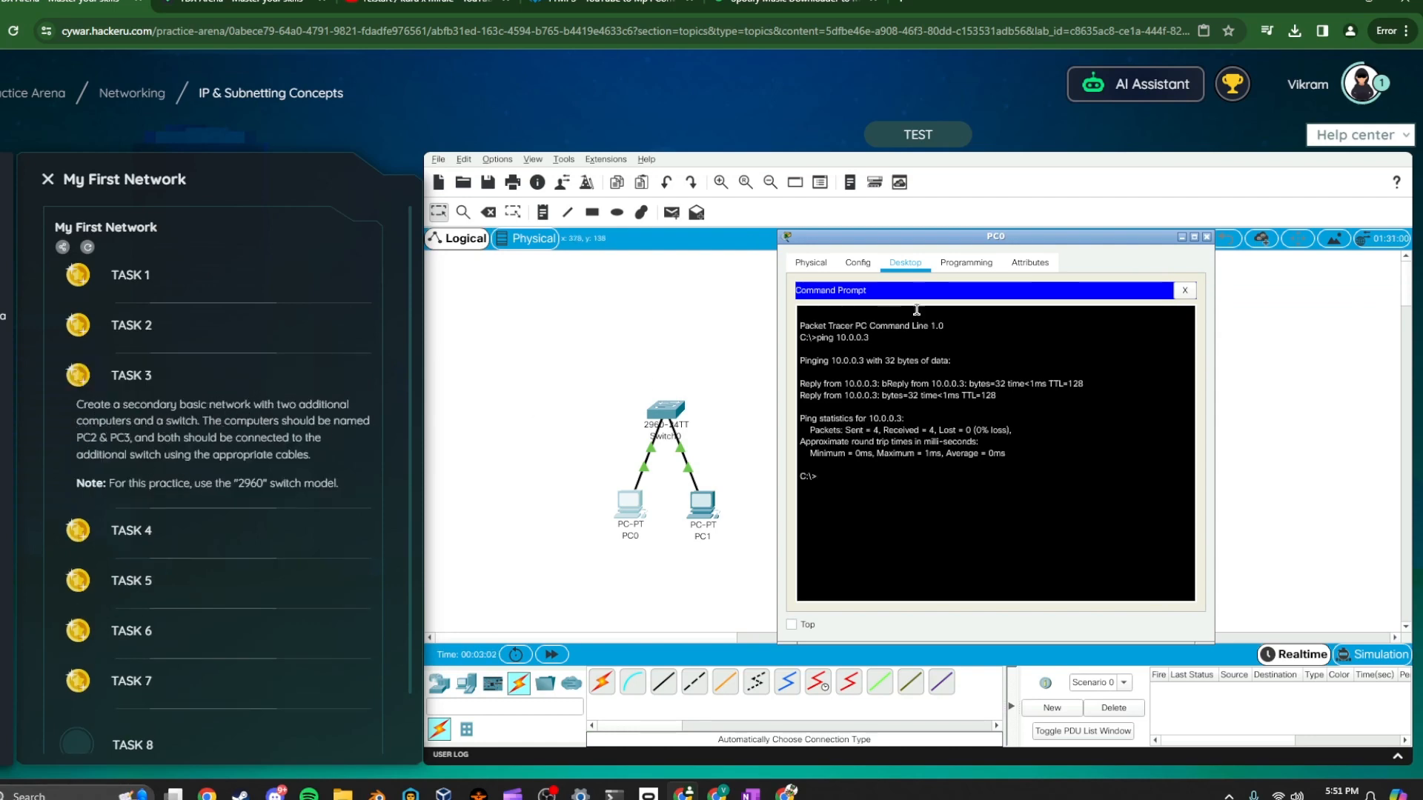
click(1207, 238)
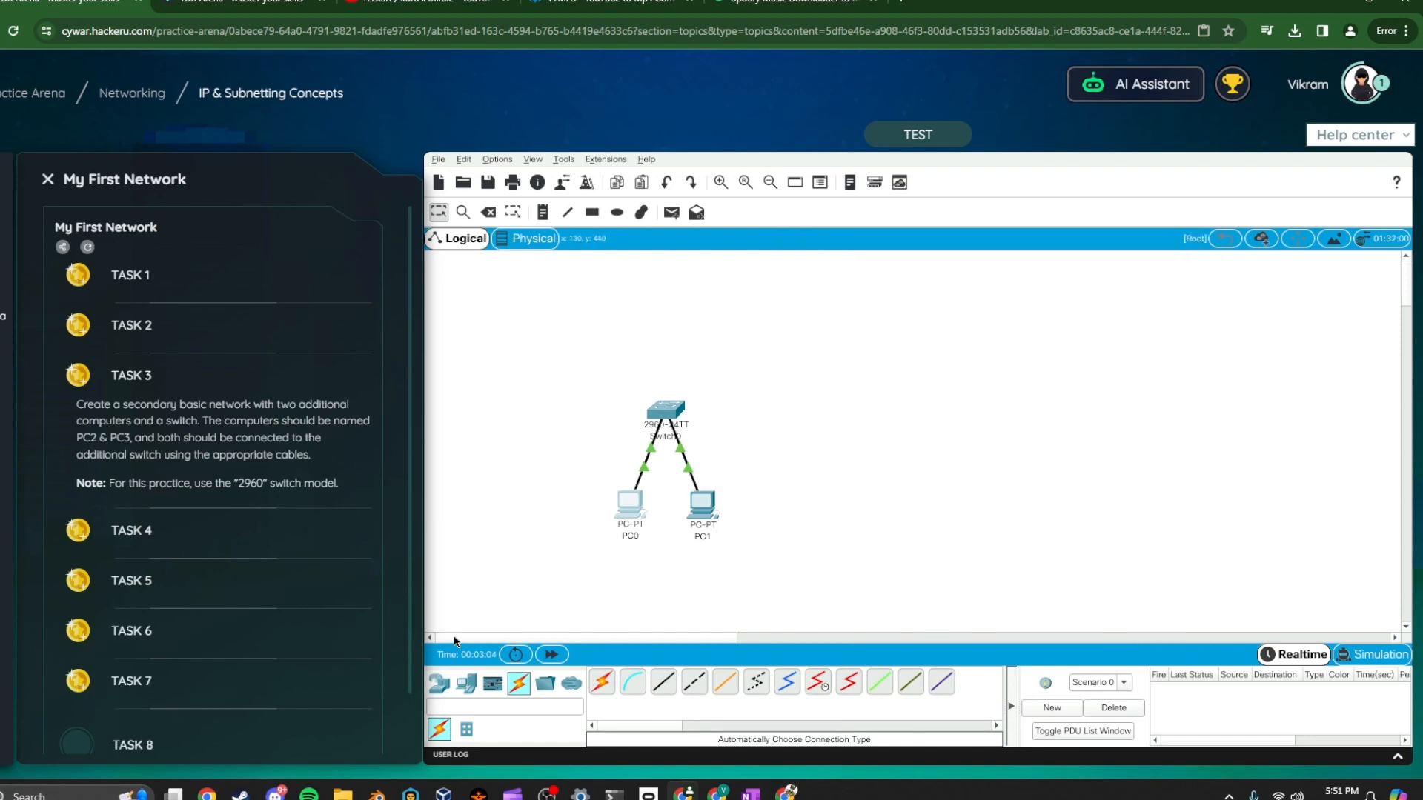
drag(593, 324, 714, 569)
click(466, 683)
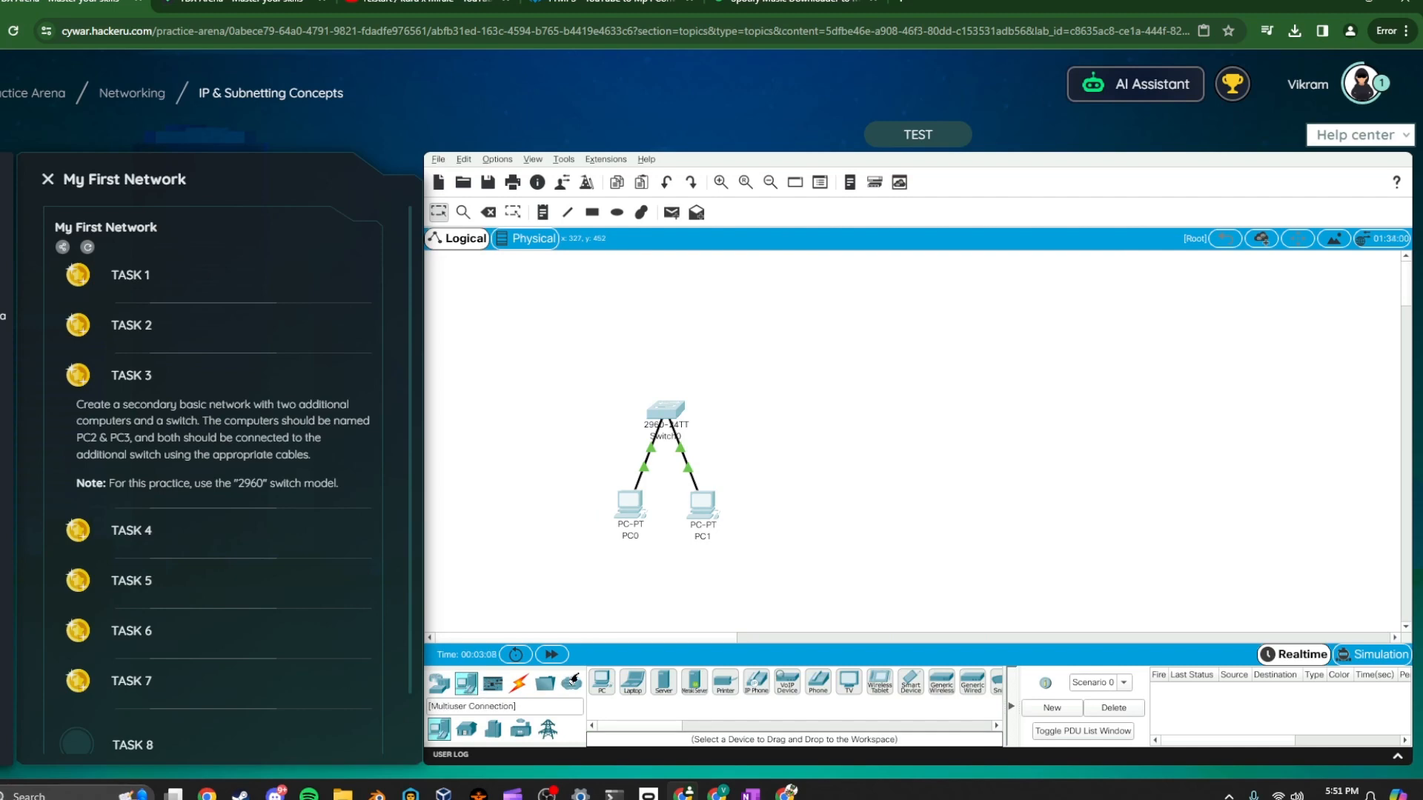
drag(602, 681, 830, 517)
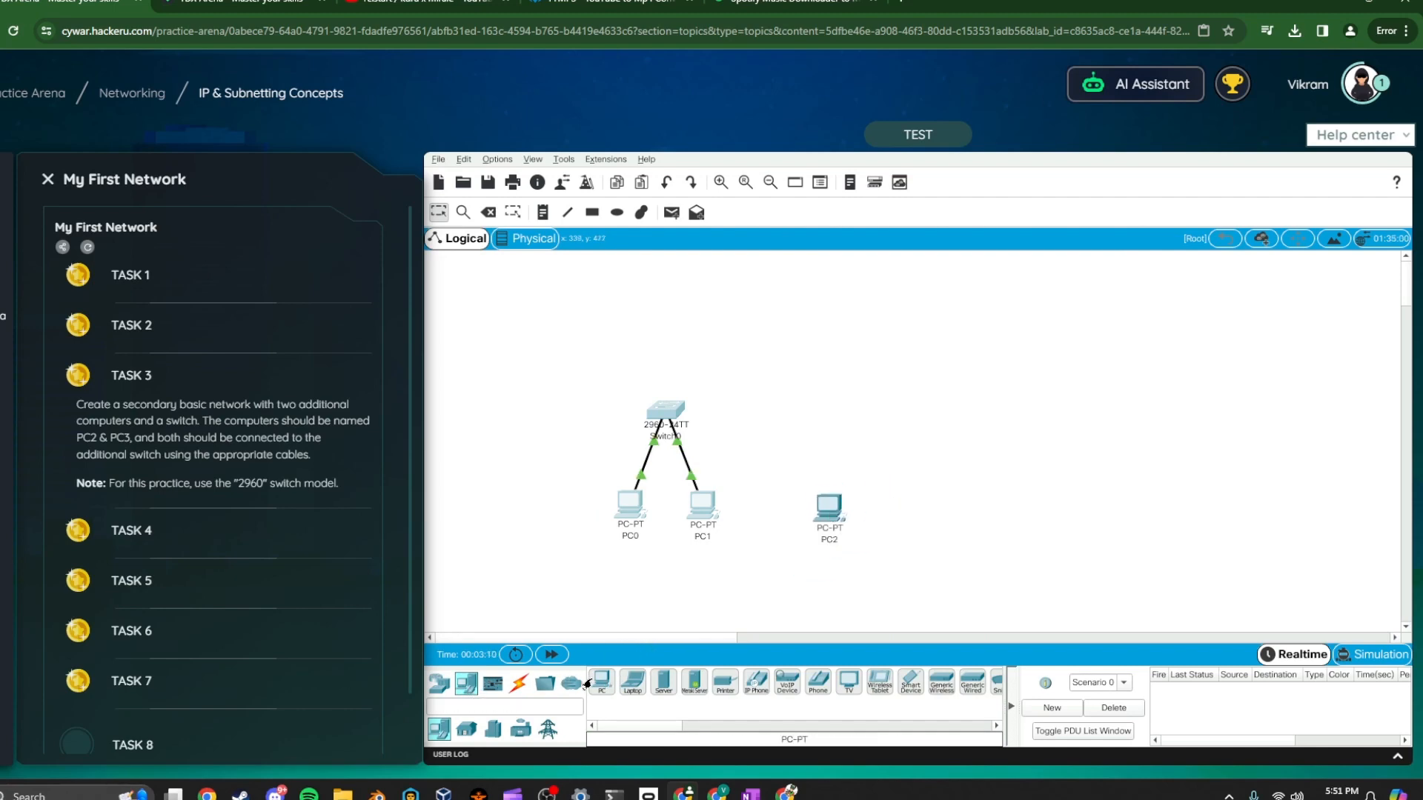
Place another PC right of PC2 and a 2960 switch above the two new PCs
drag(602, 682, 906, 517)
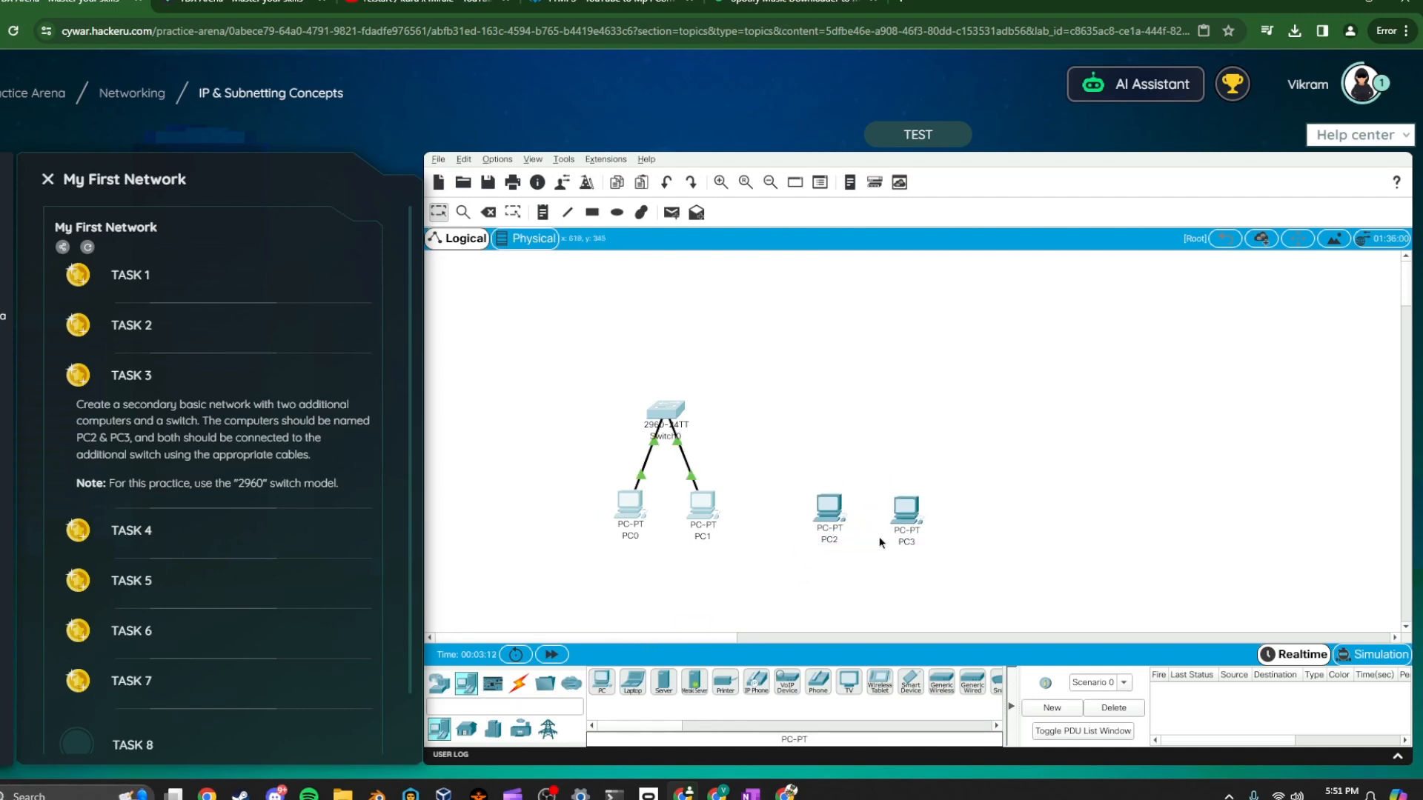
click(439, 683)
click(466, 729)
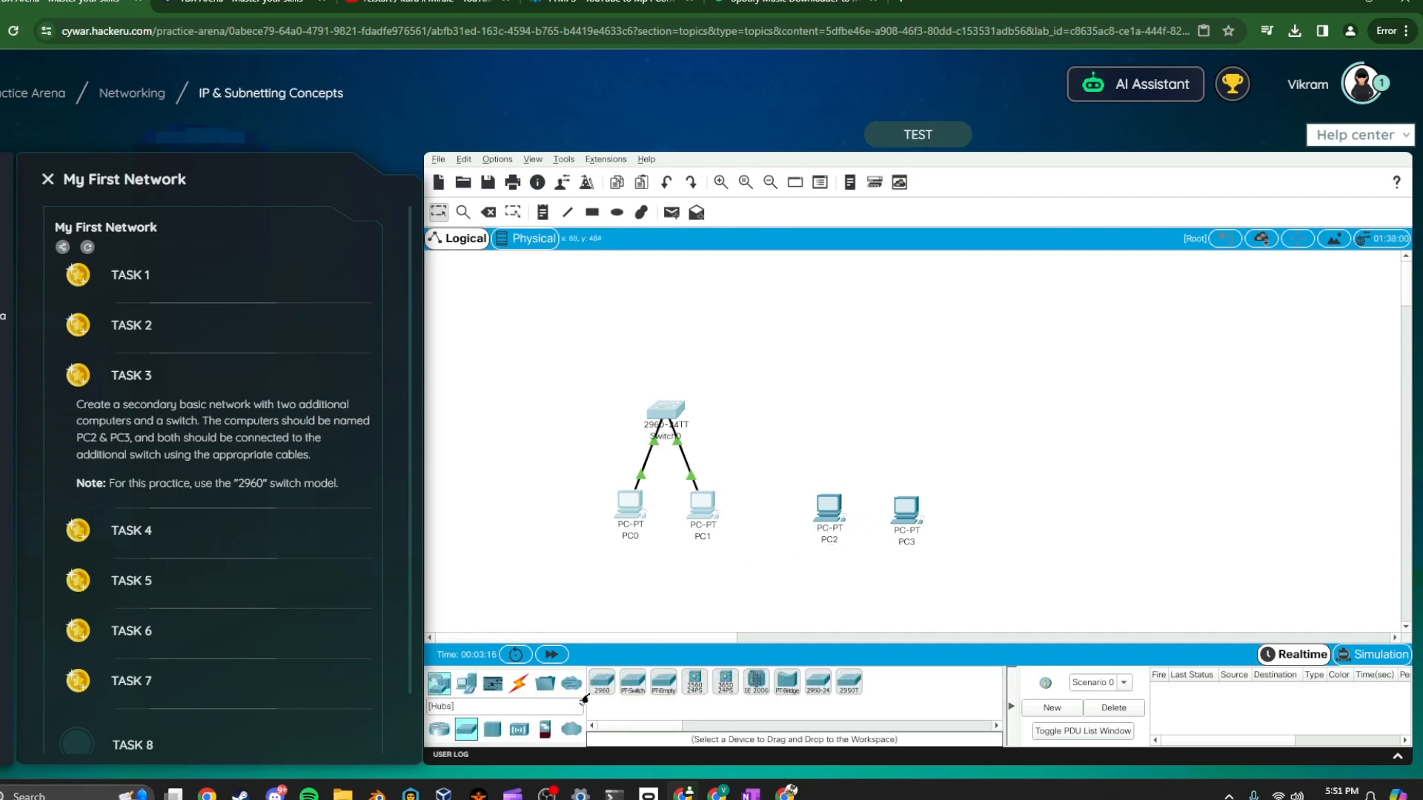
drag(602, 682, 875, 429)
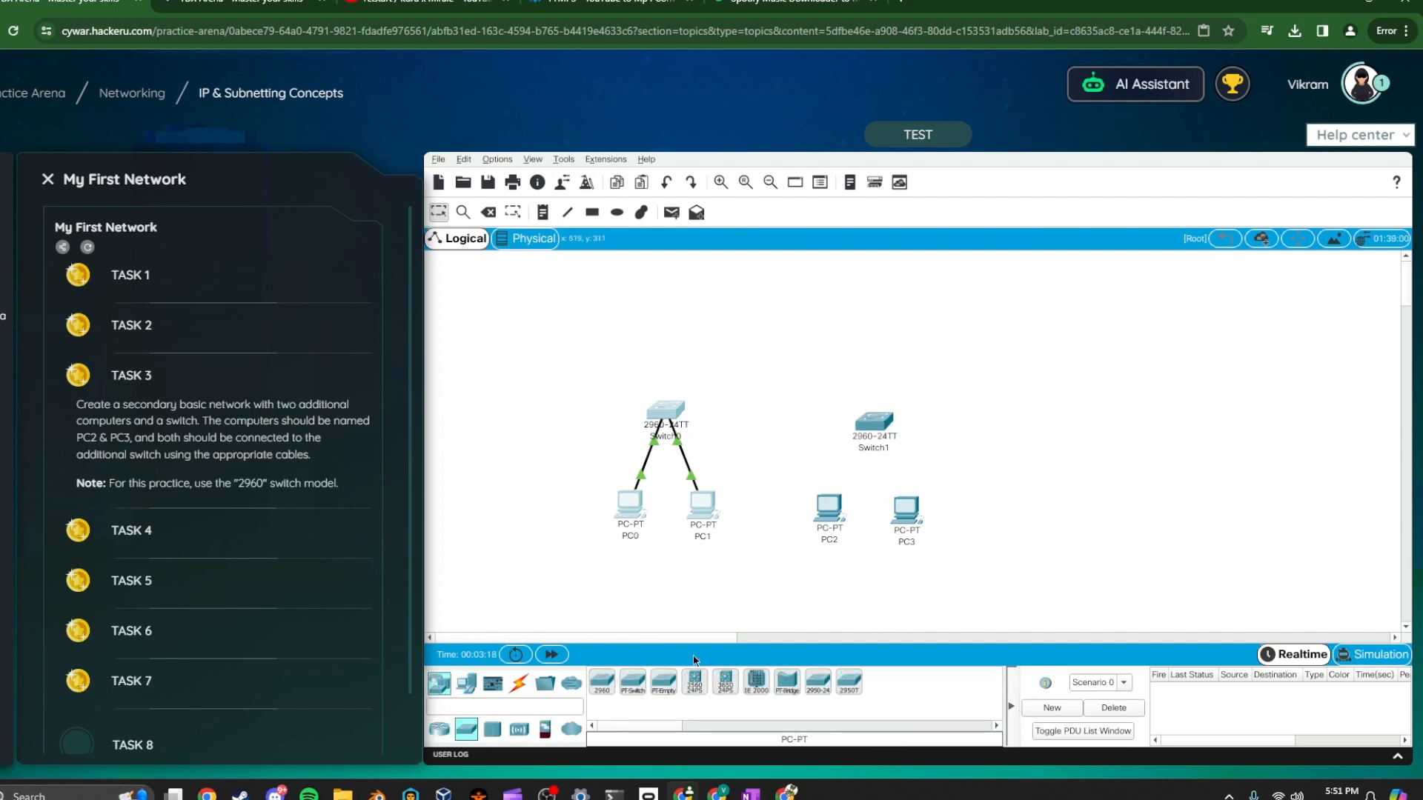
Connect PC2 and PC3 to the new switch using automatically chosen cables
click(518, 683)
click(602, 682)
click(830, 510)
click(873, 423)
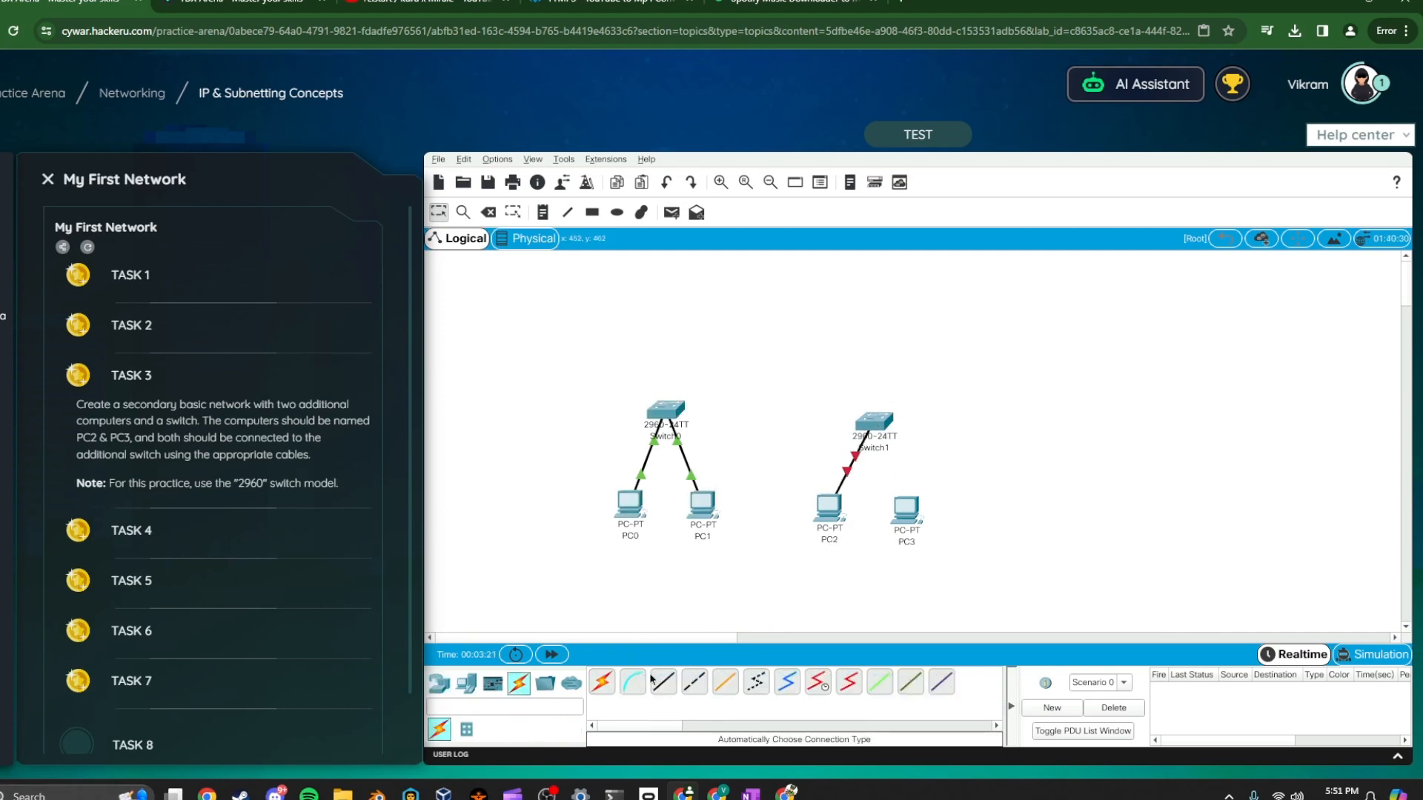
click(602, 682)
click(874, 424)
click(905, 509)
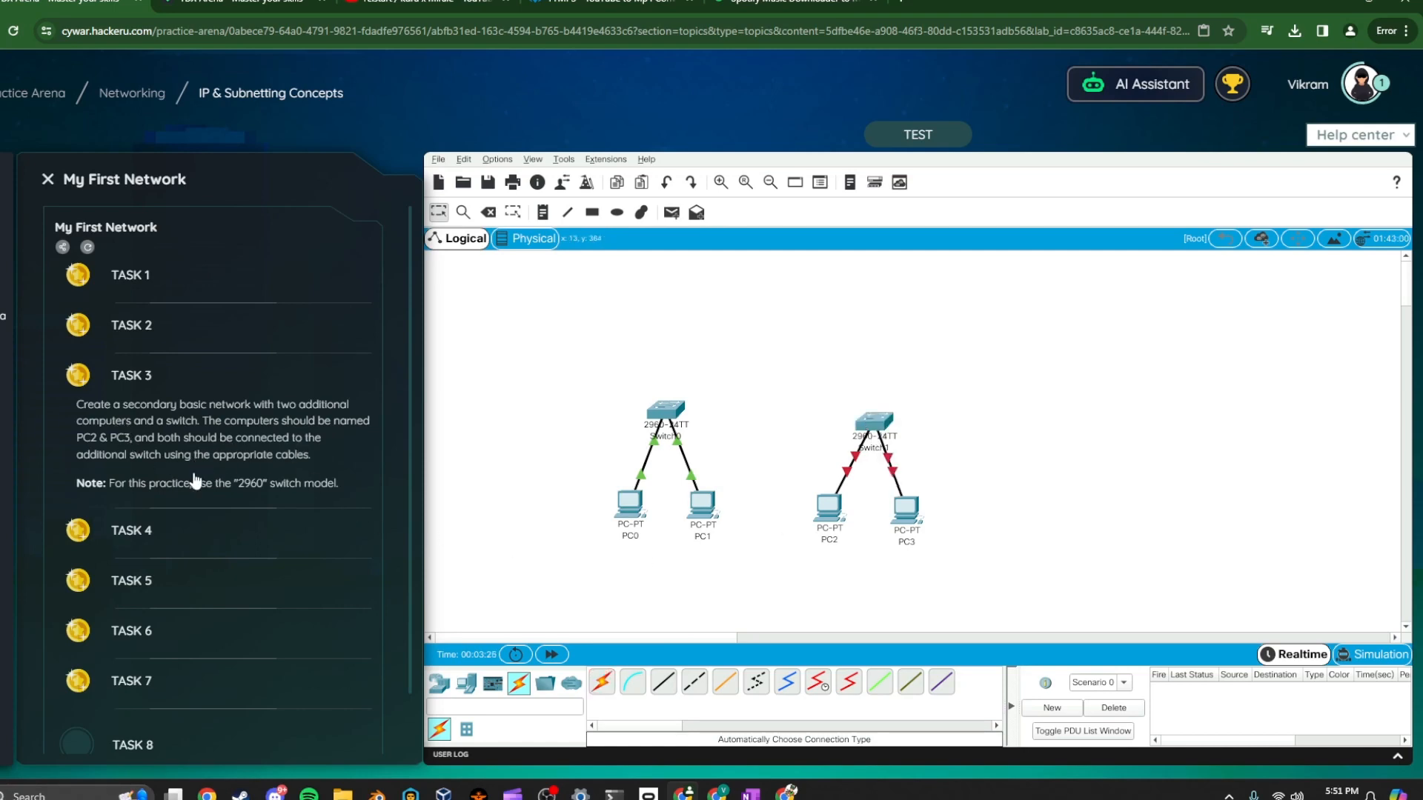
Open Task 4's instructions and set PC2's default gateway to 10.0.0.1
click(216, 546)
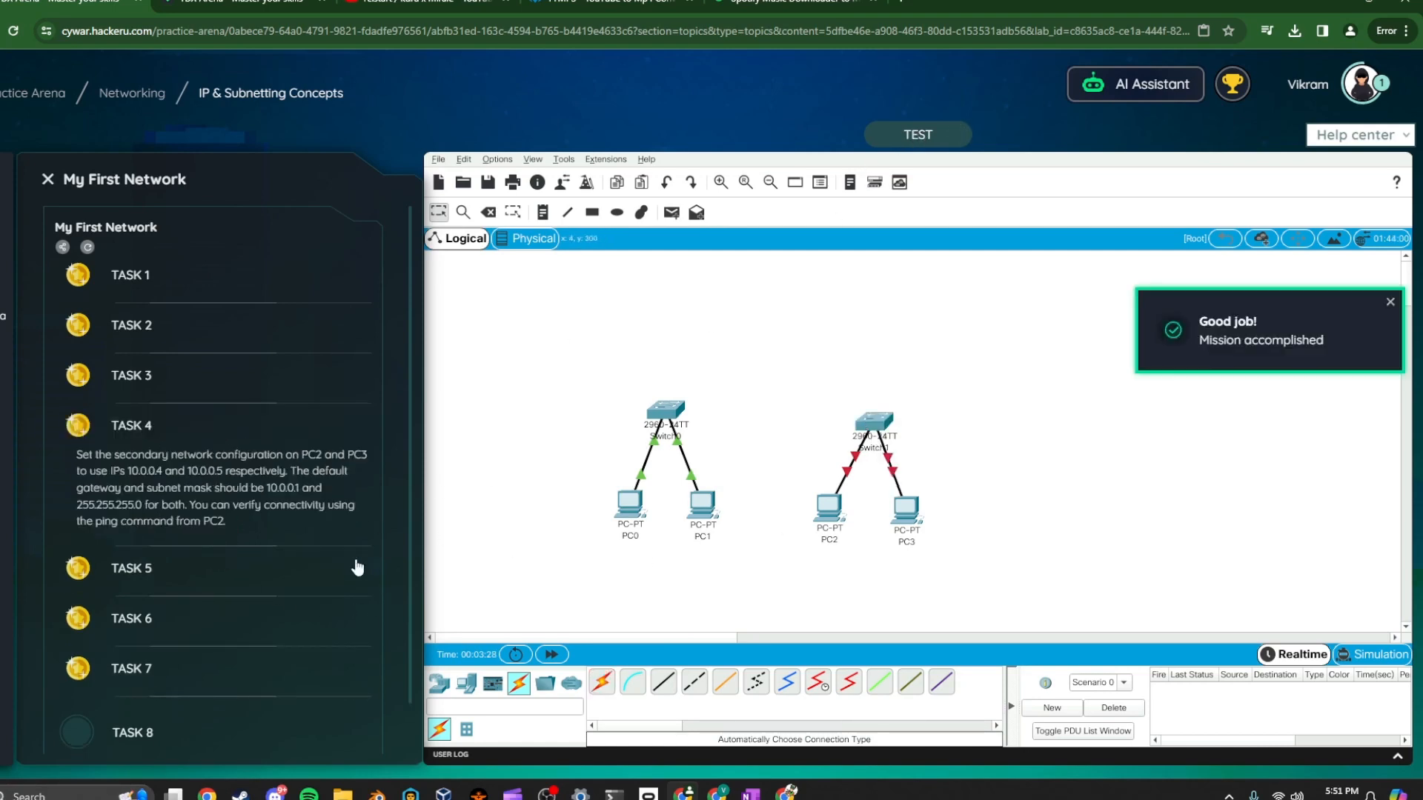
click(829, 509)
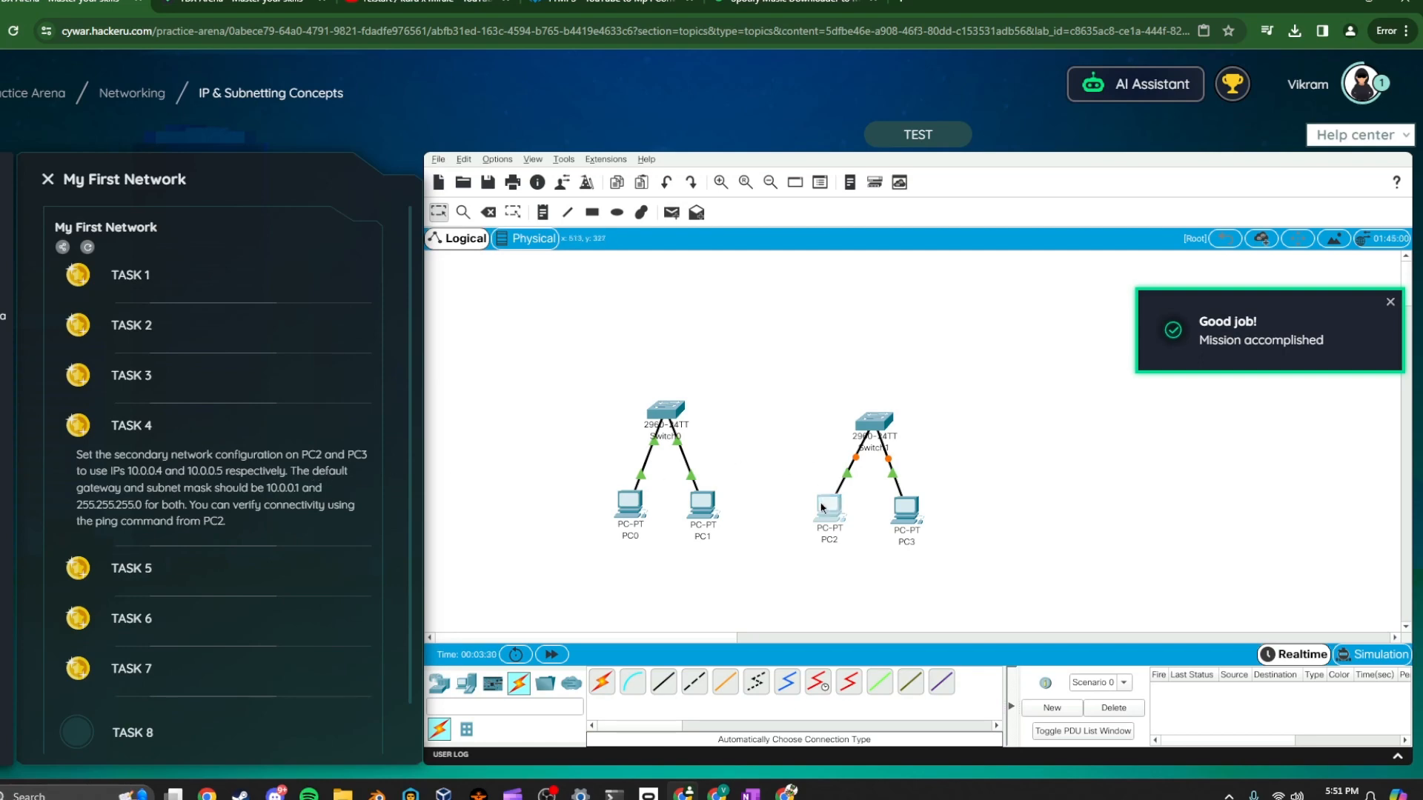
click(793, 273)
click(950, 447)
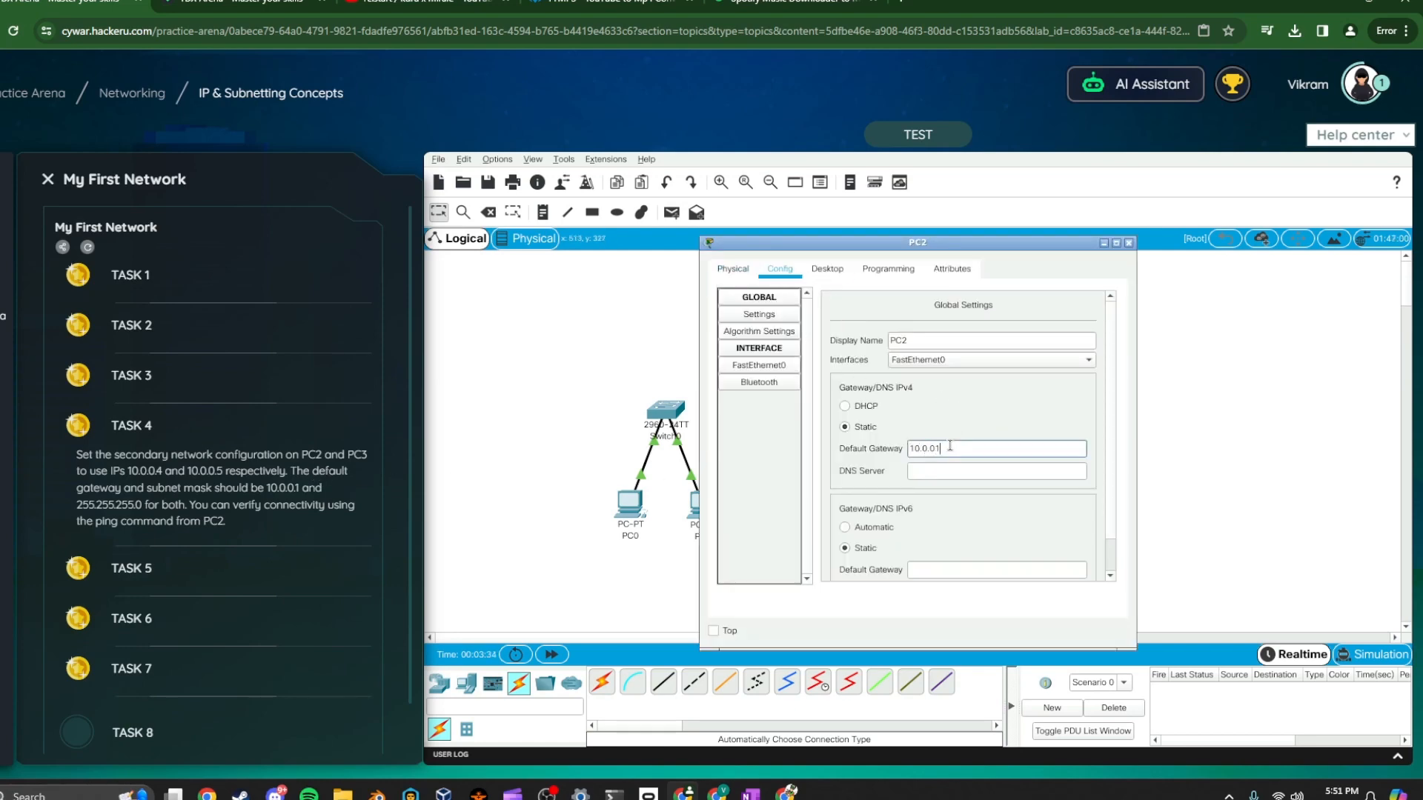
text(10.0.0.1)
key(Tab)
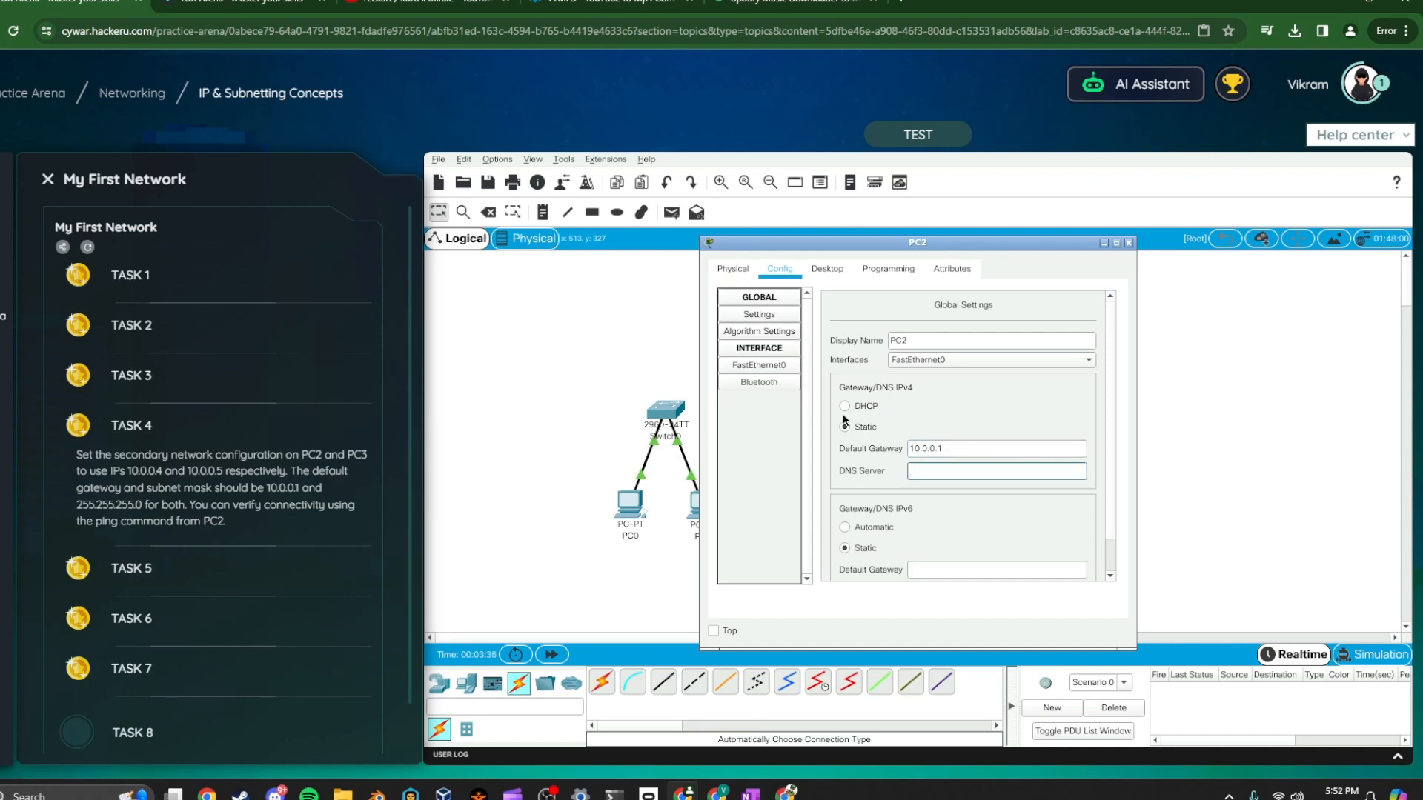
Set PC2's FastEthernet0 IPv4 address to 10.0.0.4, then close the window
click(756, 375)
click(1007, 429)
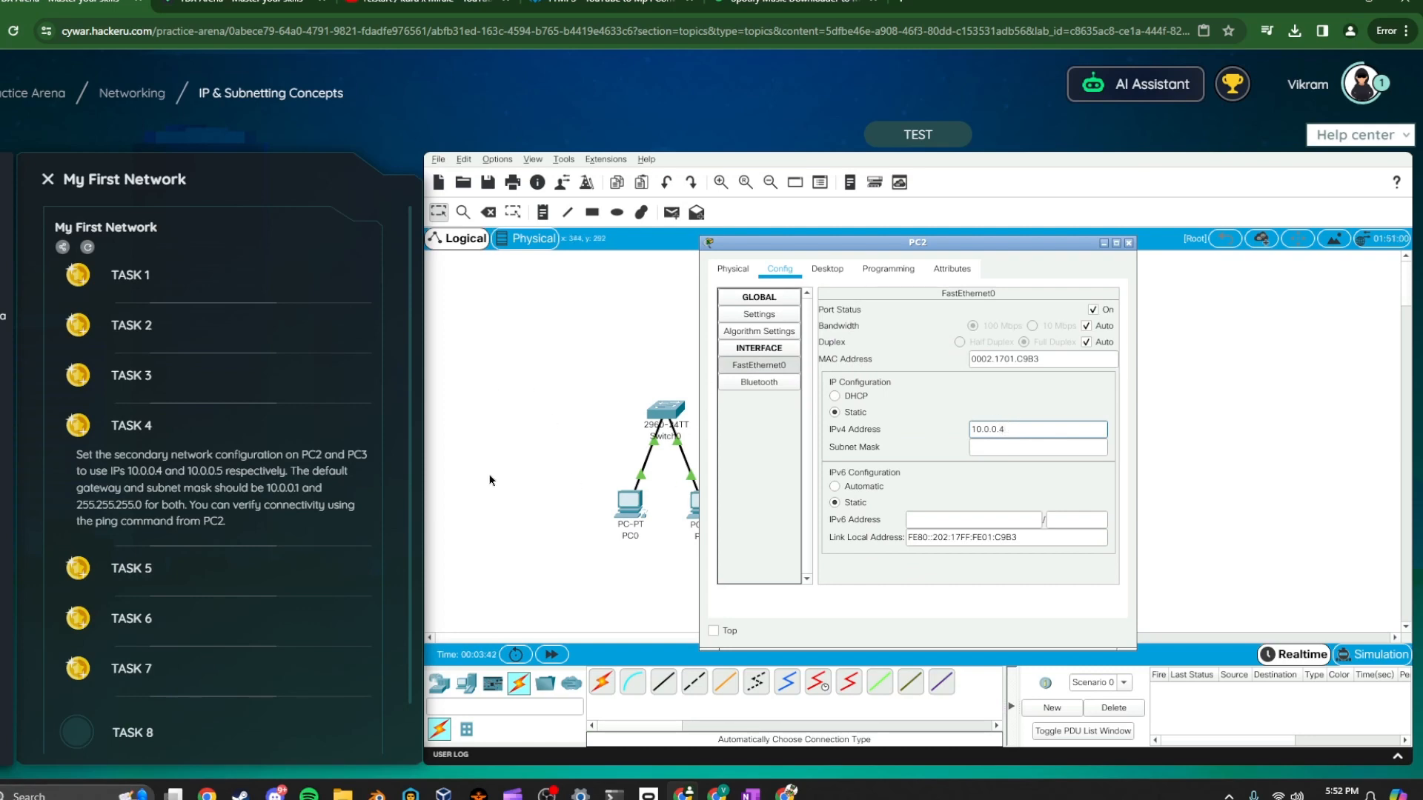
click(1126, 243)
Set PC3's FastEthernet0 IPv4 address to 10.0.0.5 and subnet mask 255.255.255.0, then close the window
click(828, 510)
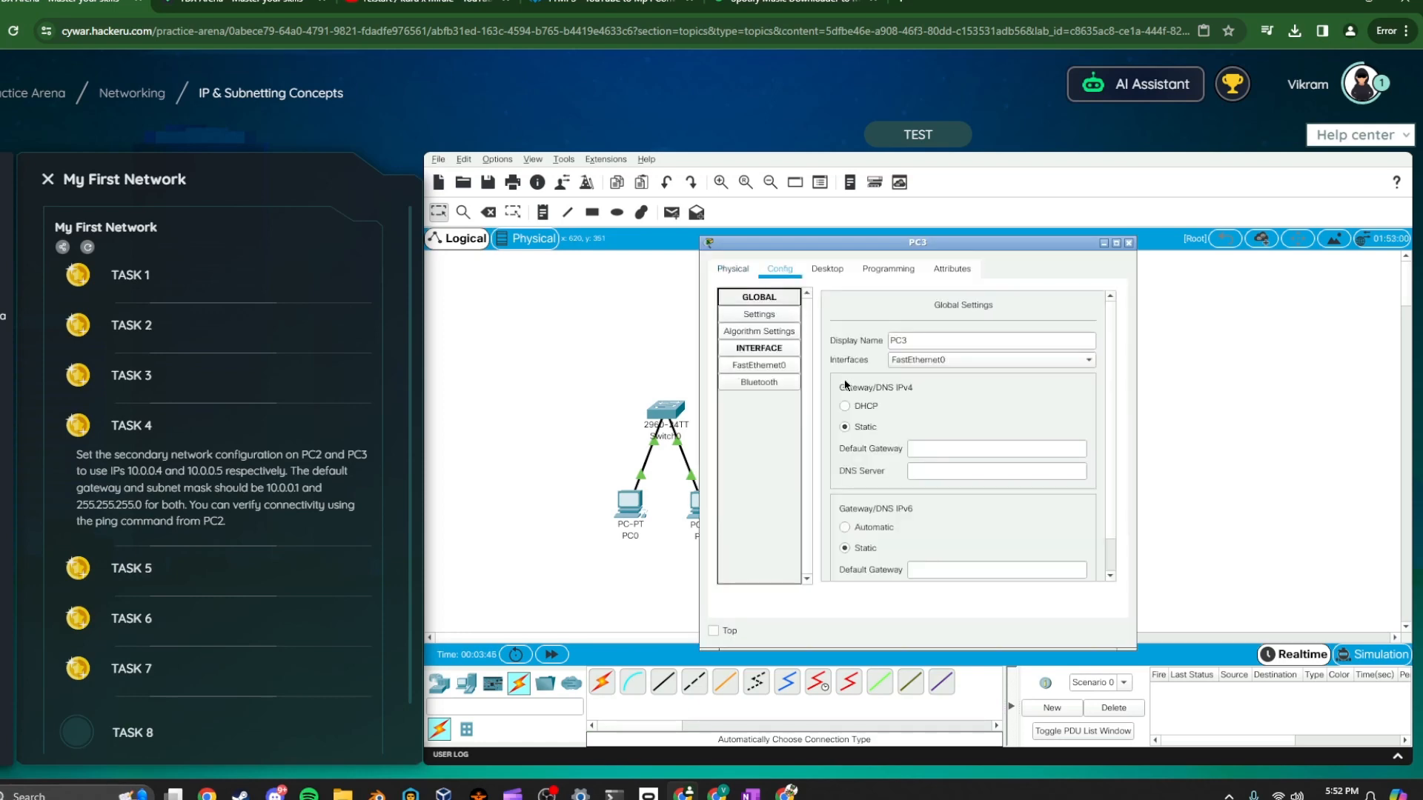
click(771, 365)
click(986, 430)
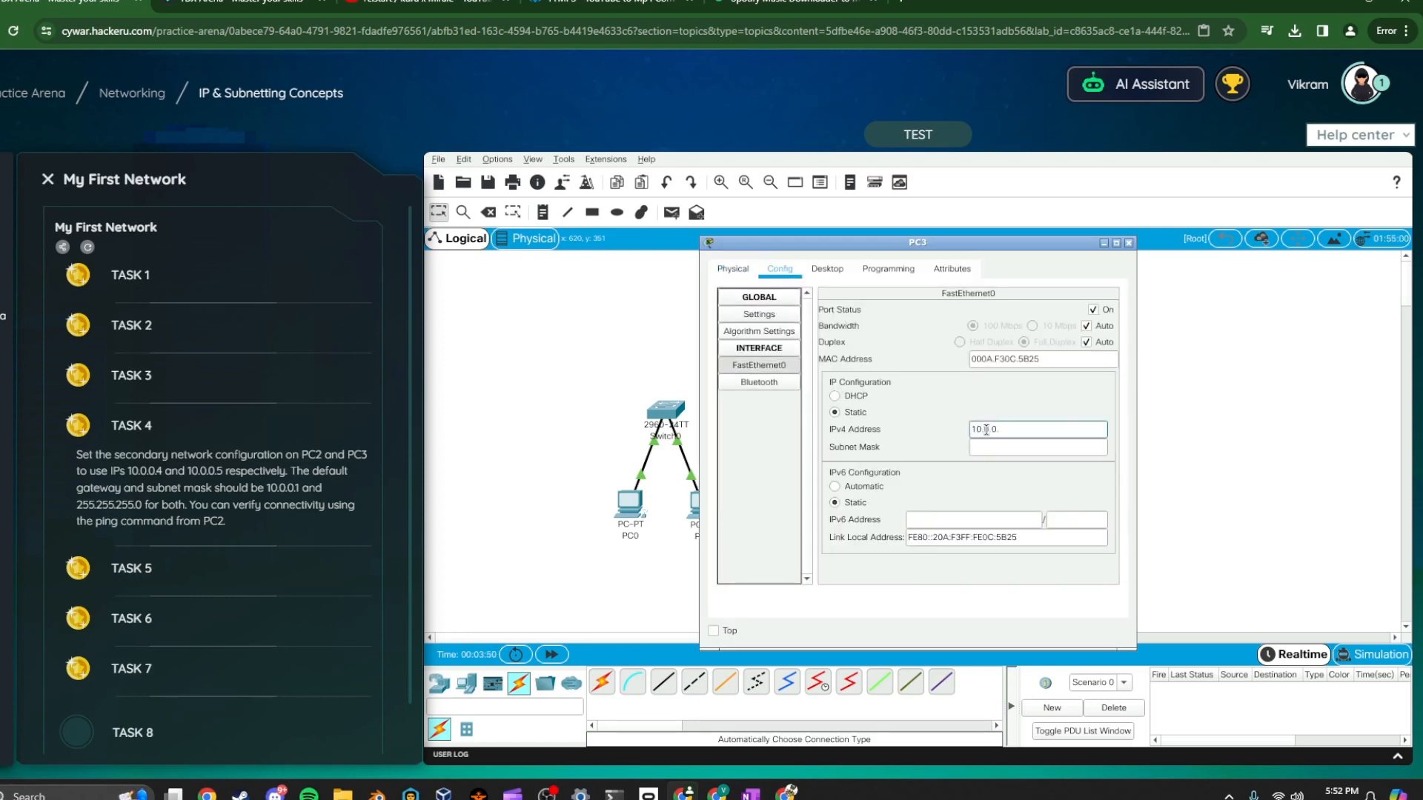
key(Tab)
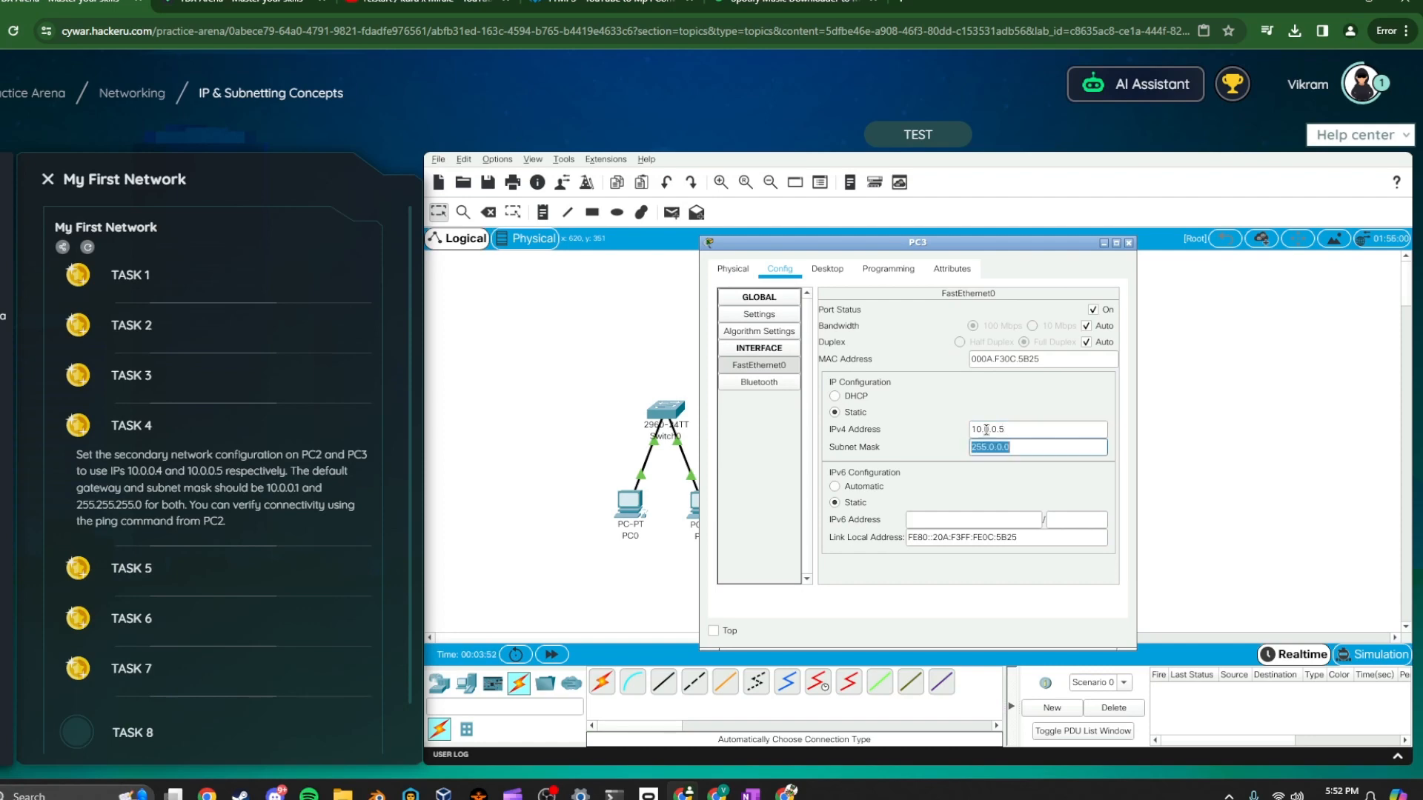
text(255.255.255.0)
click(1129, 243)
Set PC2's FastEthernet0 subnet mask to 255.255.255.0 and close the window
click(829, 507)
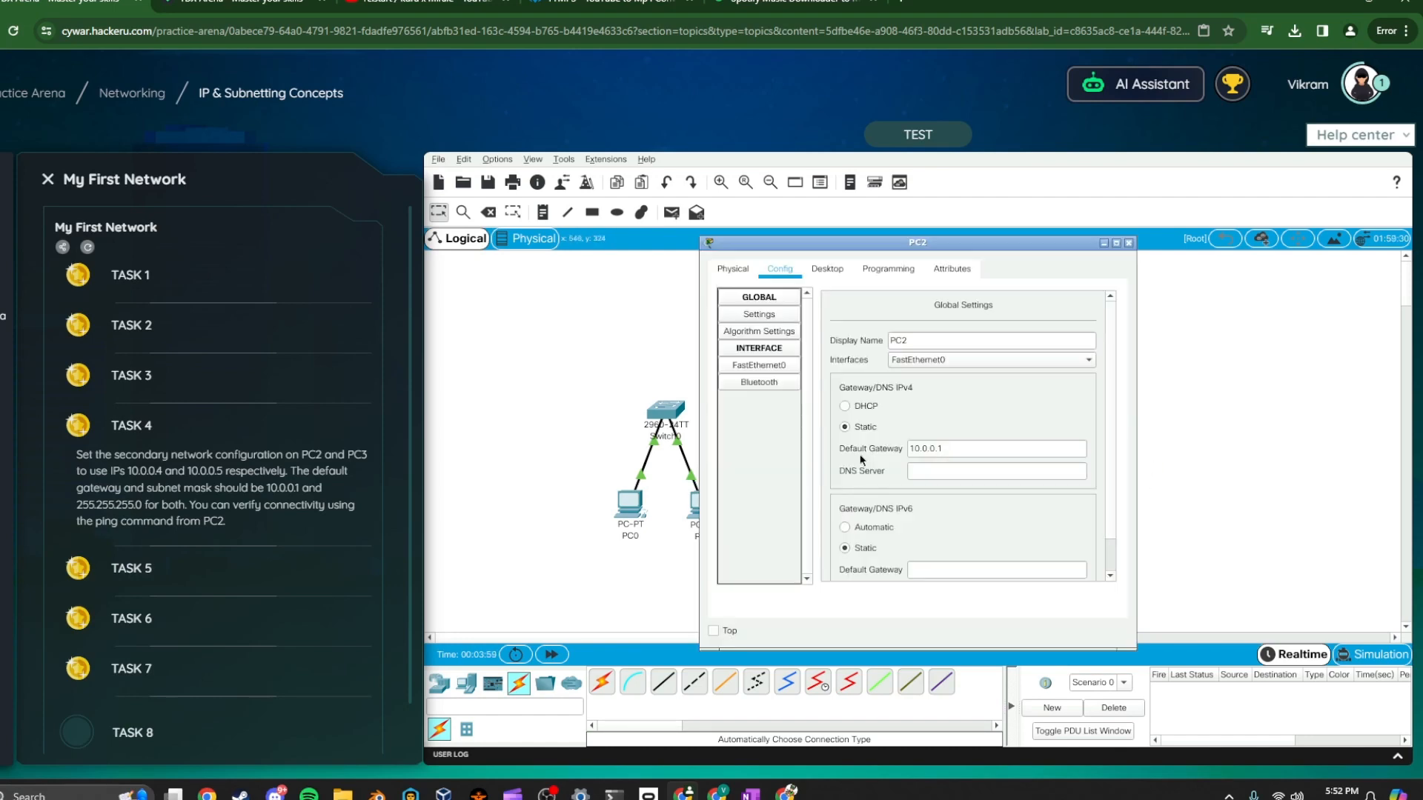
click(759, 365)
drag(1010, 448, 956, 452)
text(255.255.255.0)
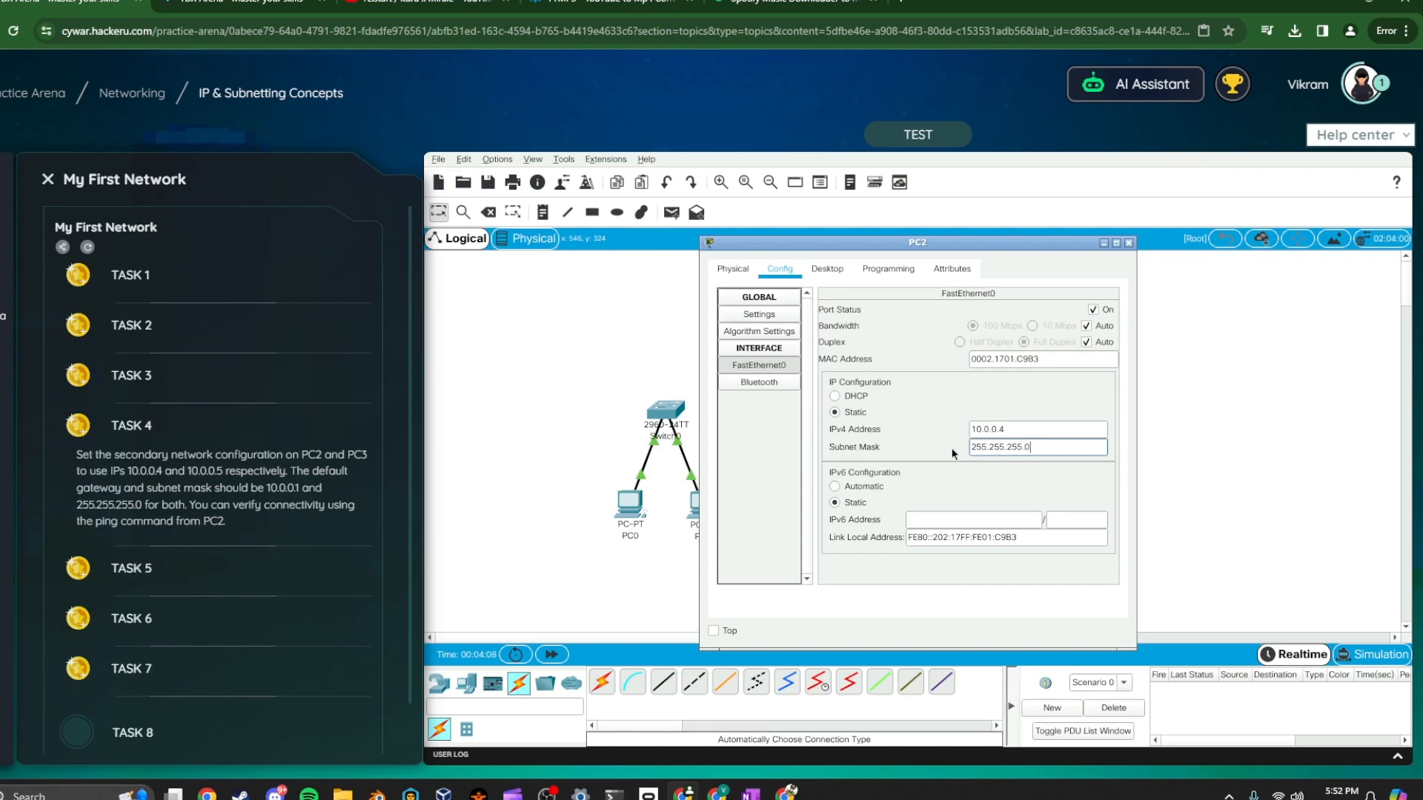
click(1129, 242)
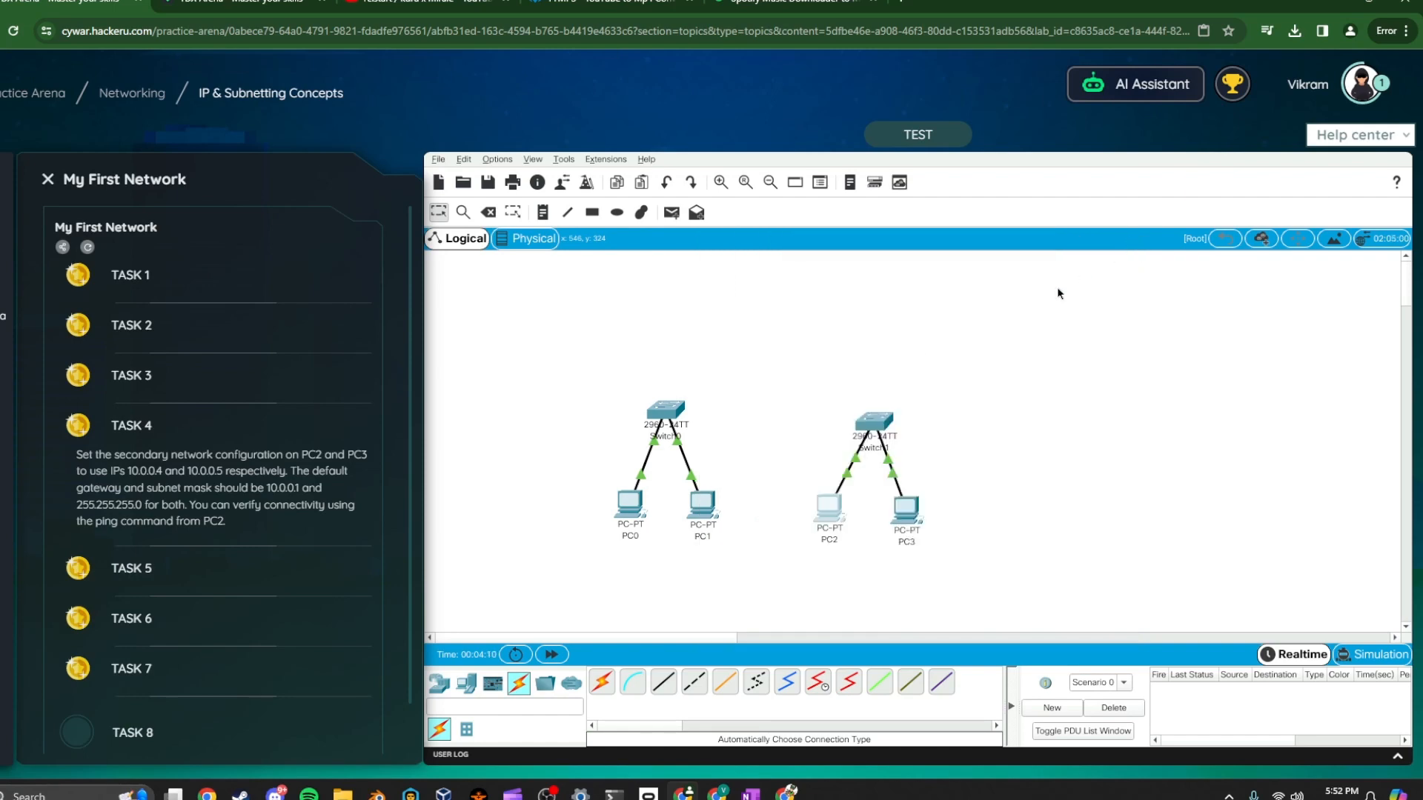
Run the lab test, then ping 10.0.0.5 from PC2's Command Prompt and close the window
click(962, 140)
click(830, 524)
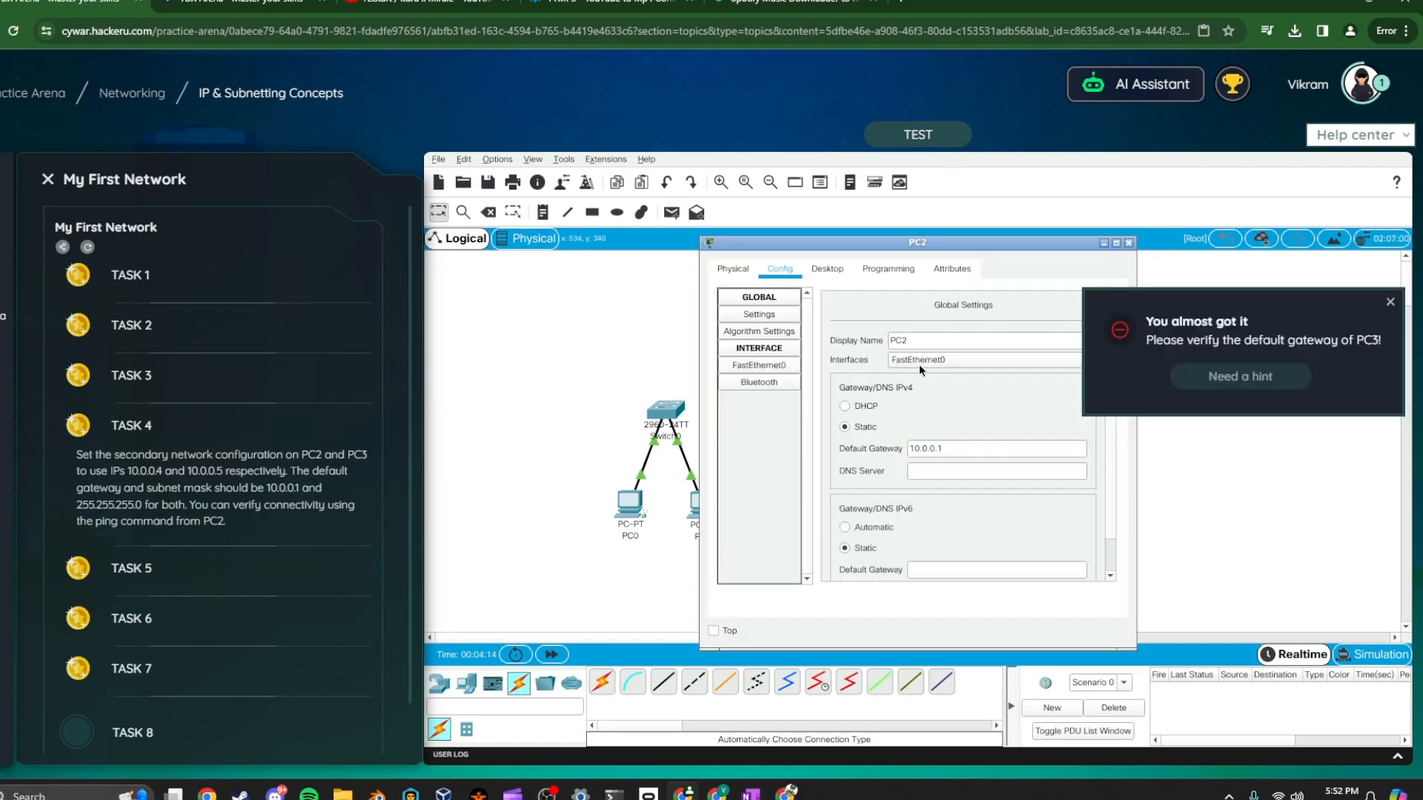
click(836, 270)
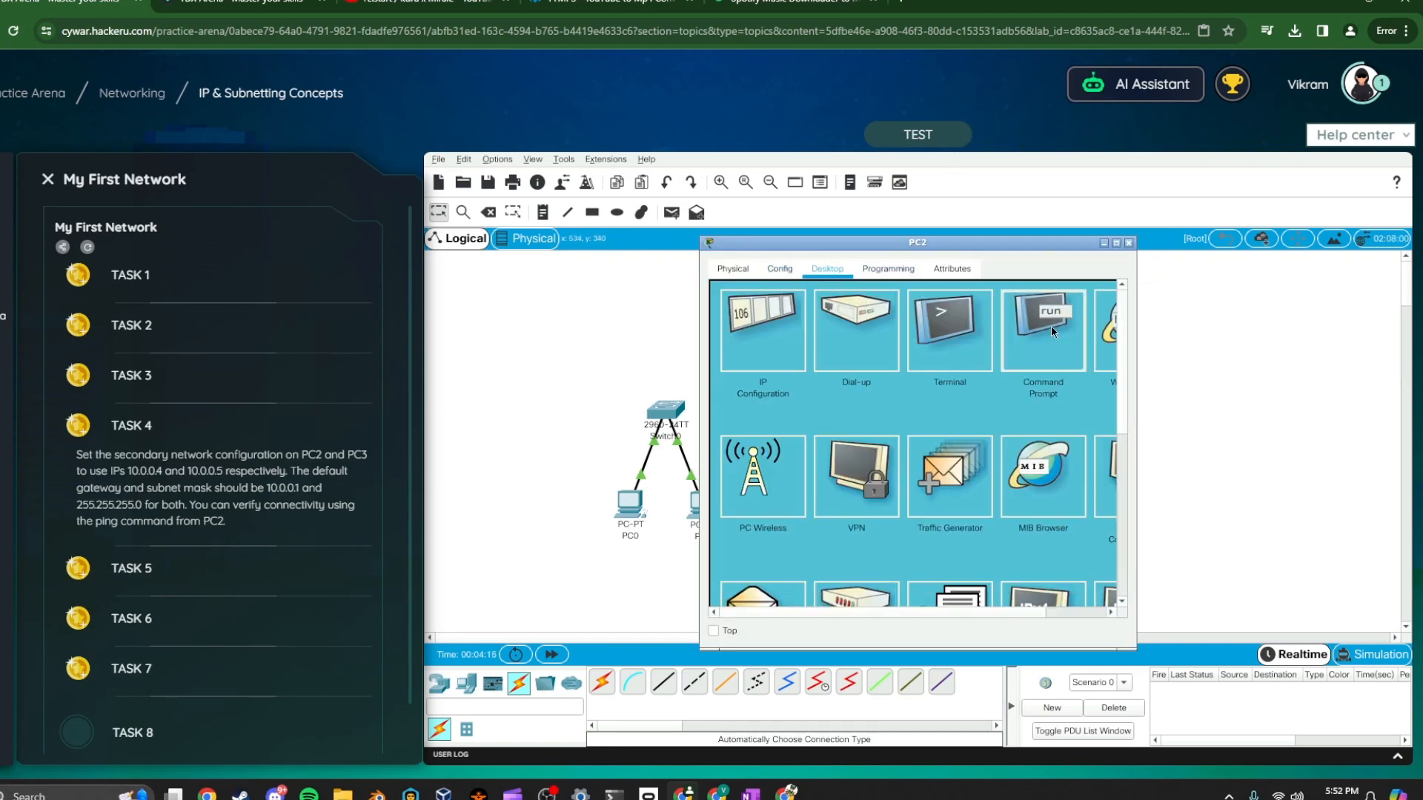
click(1051, 326)
text(ping 10.0.)
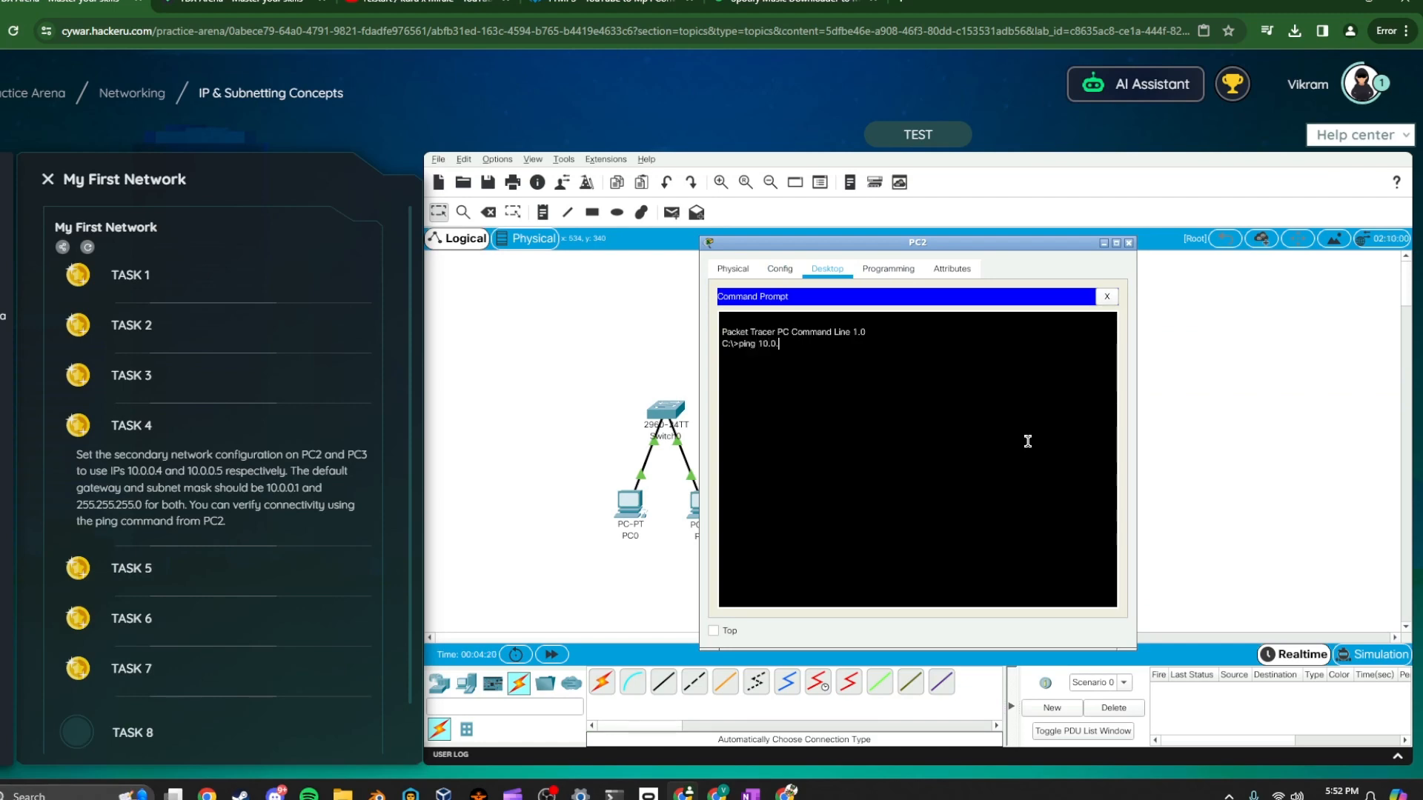
text(0.5)
key(Return)
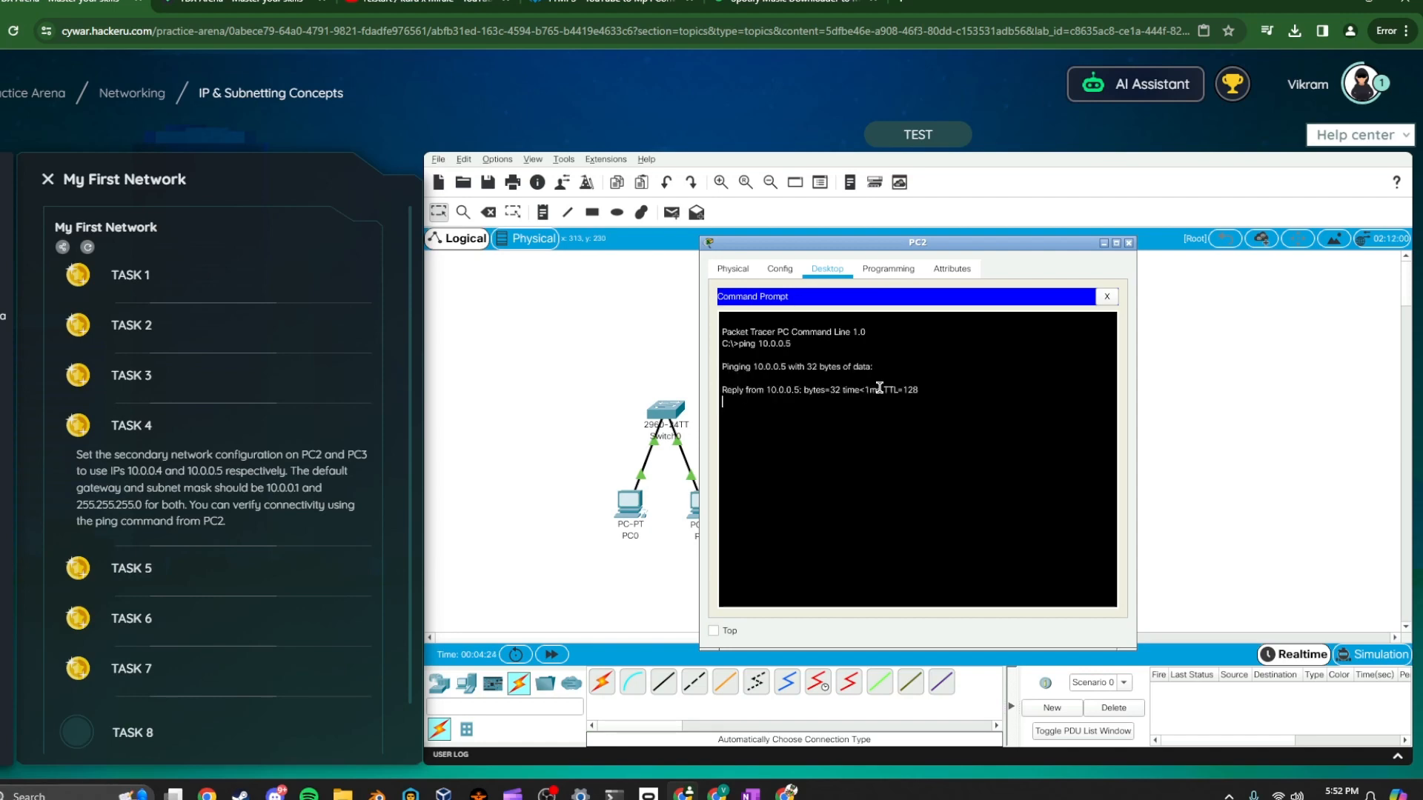
click(1129, 243)
Open Task 5 and connect the two switches with an automatically chosen cable
click(171, 586)
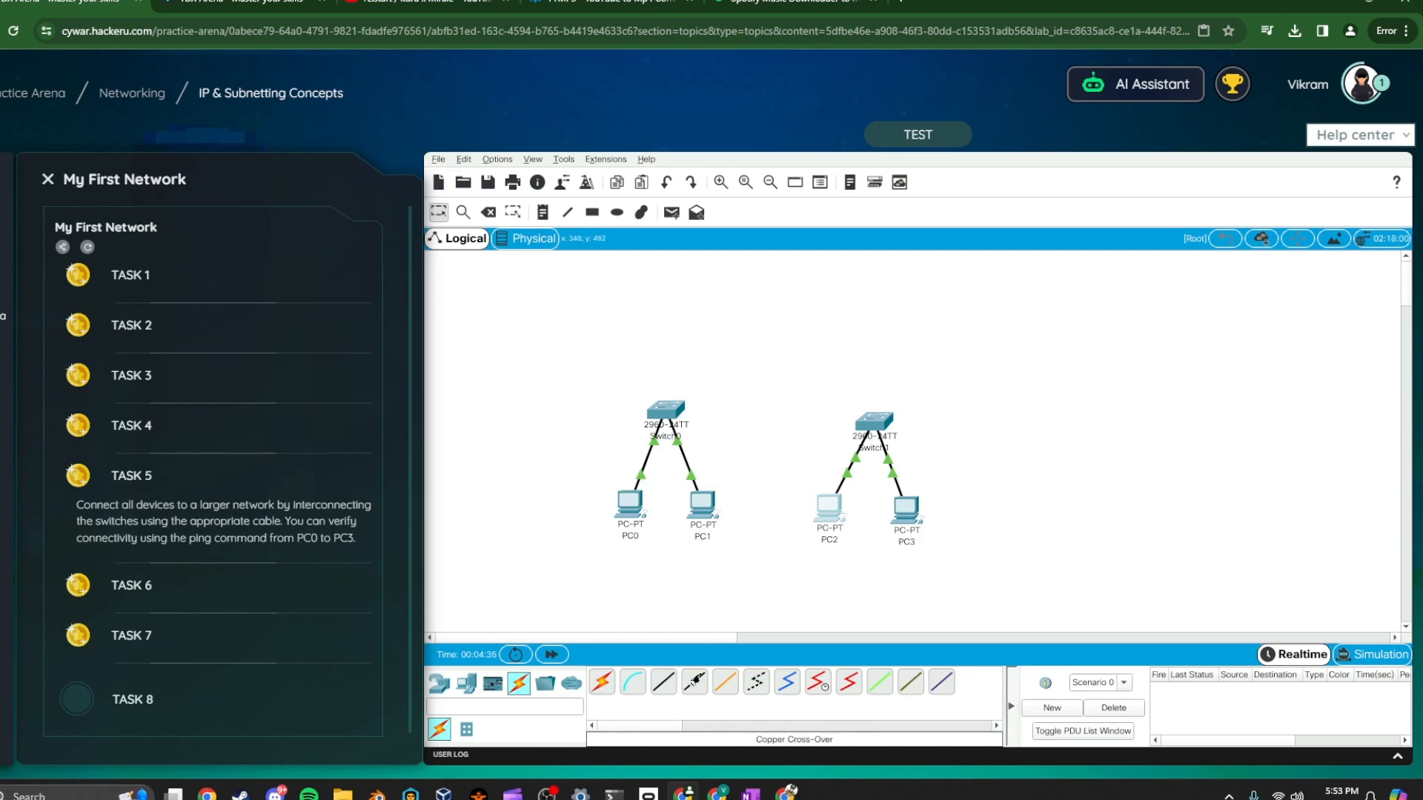
click(601, 682)
click(666, 410)
click(876, 421)
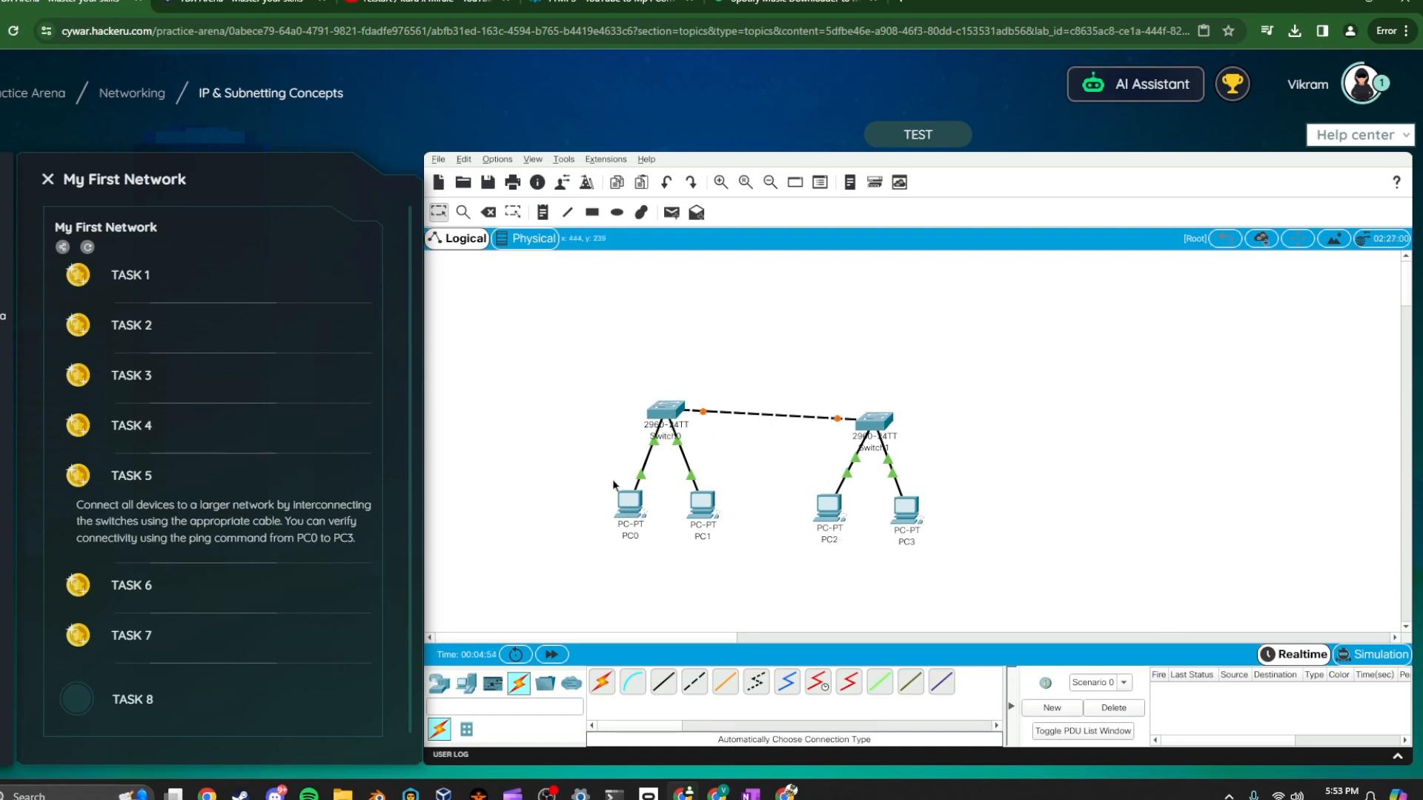
Ping 10.0.0.5 from PC0's Command Prompt to verify connectivity, then close the window
click(629, 504)
click(1032, 346)
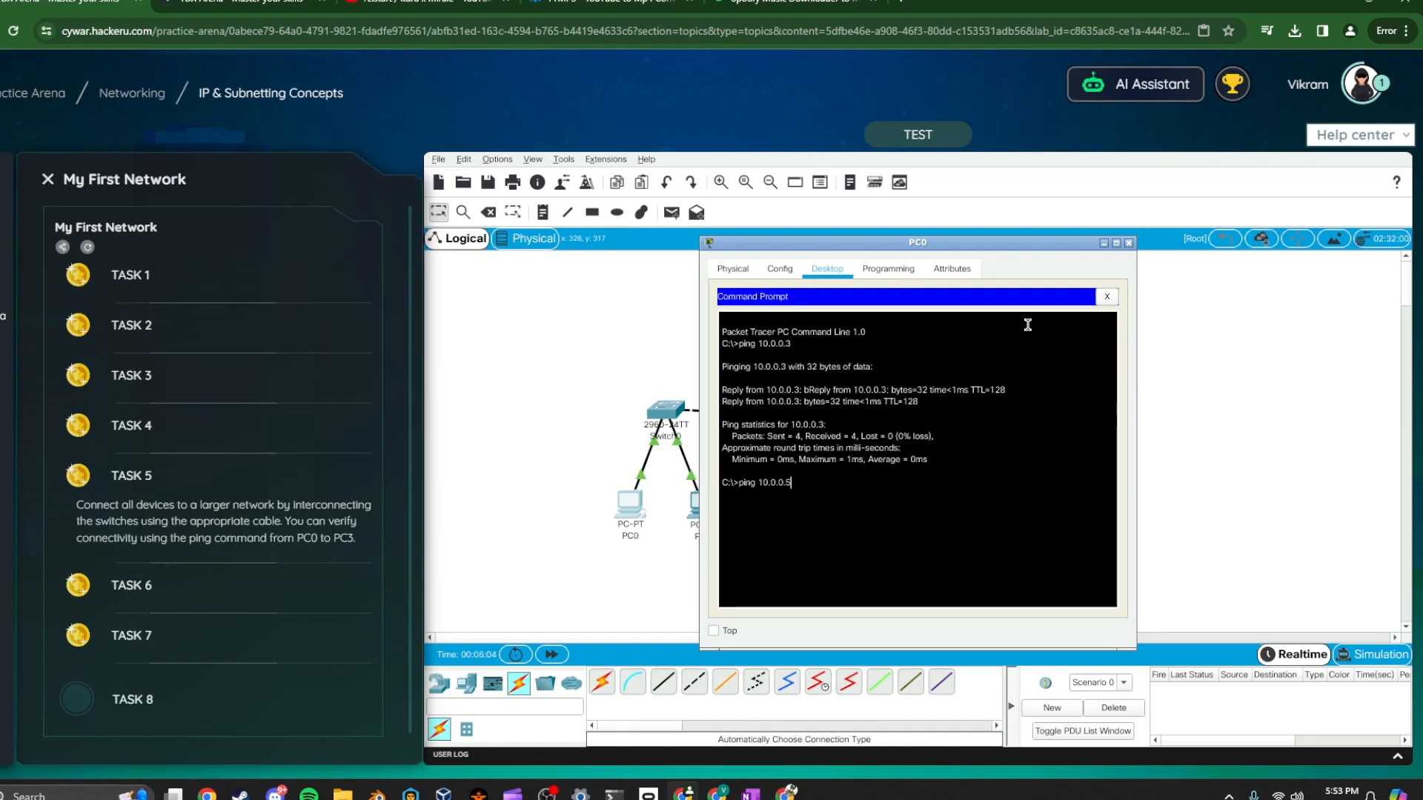
drag(949, 245, 1083, 245)
text(5)
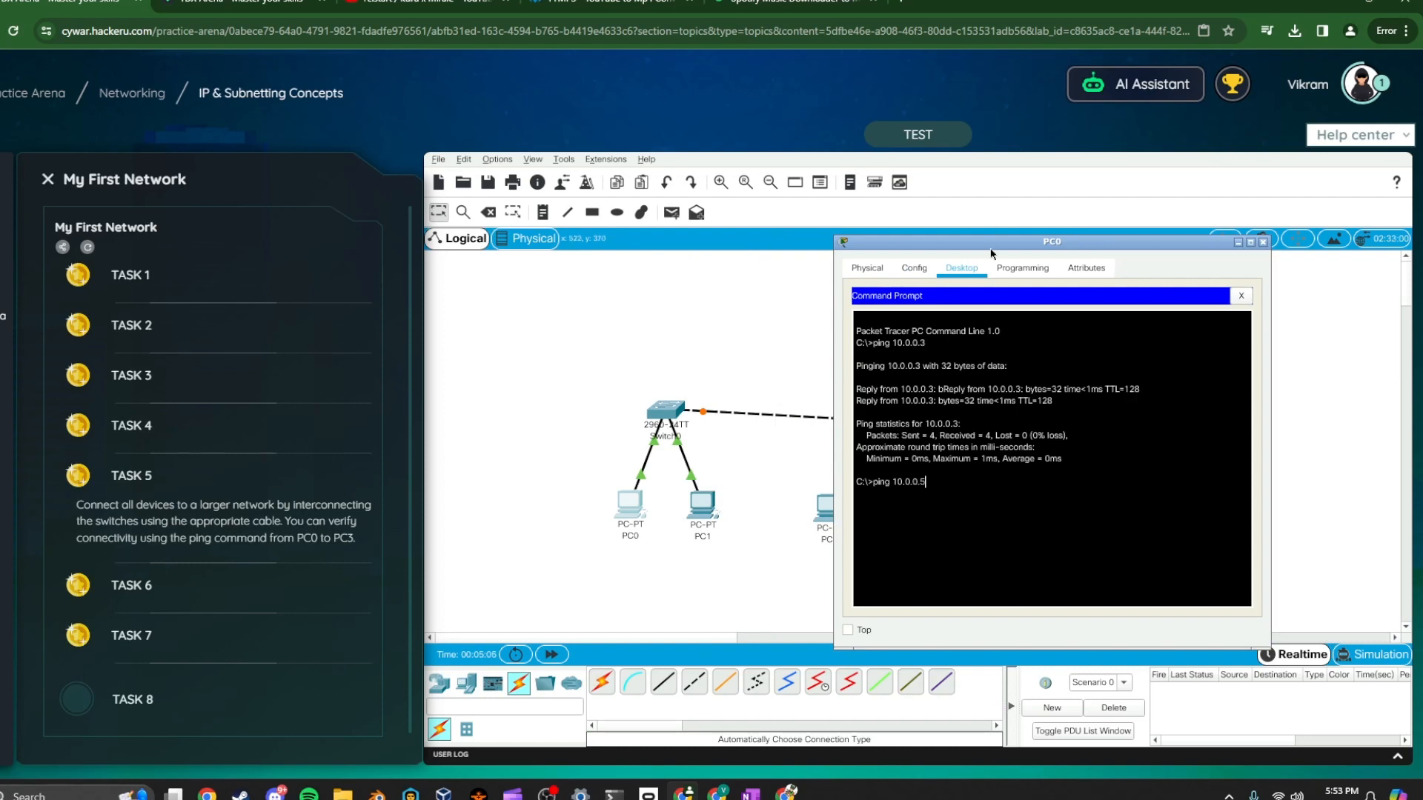
drag(990, 245, 1052, 239)
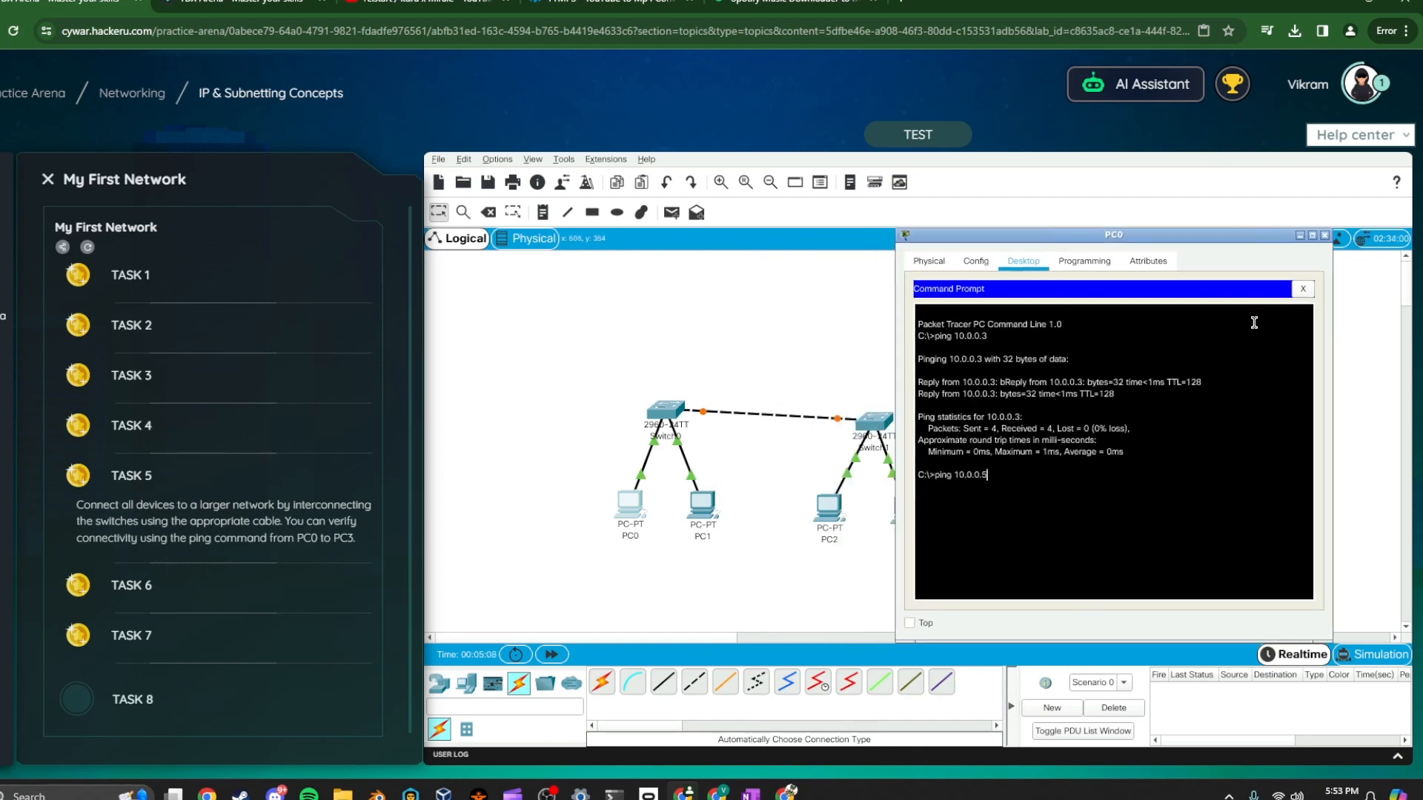
key(Return)
drag(1112, 244, 645, 252)
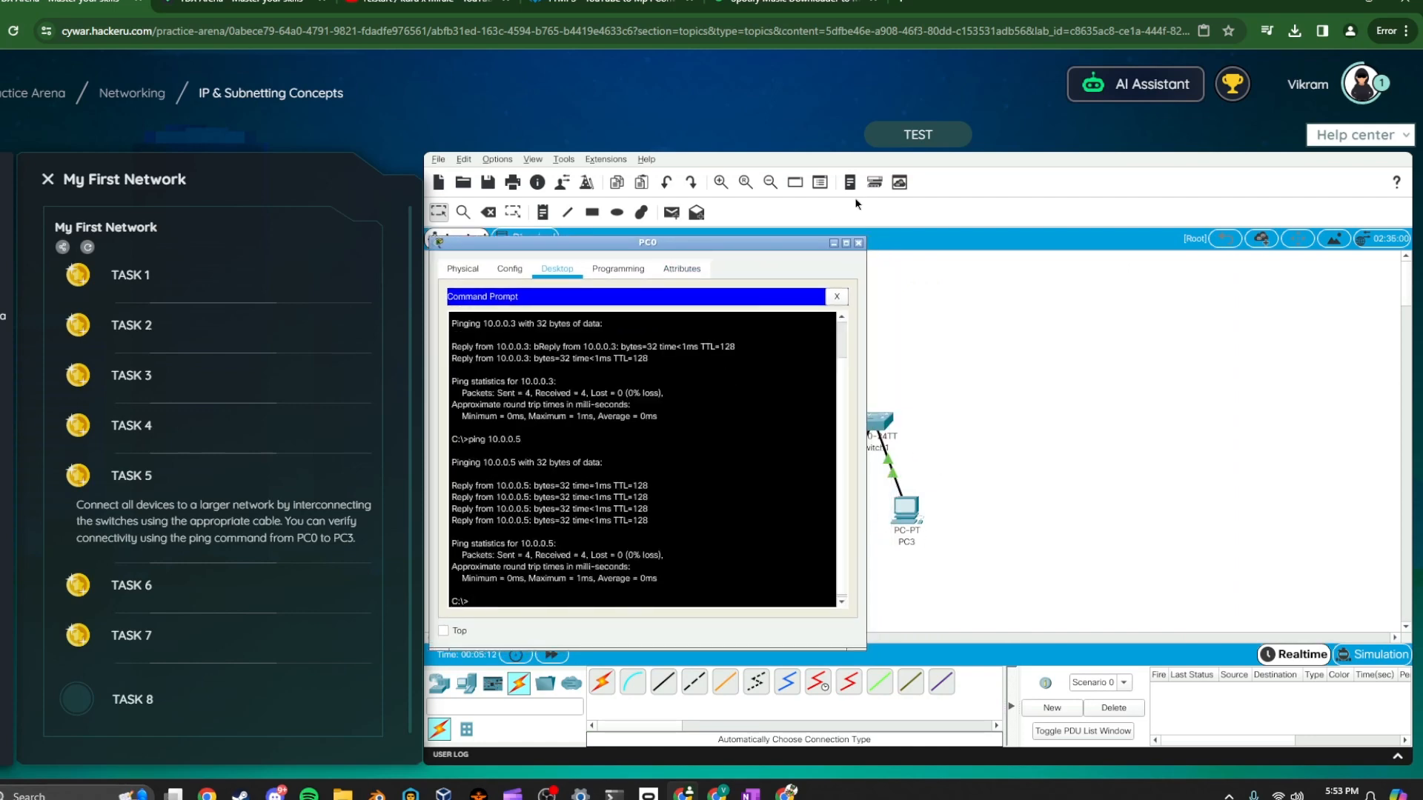
click(859, 243)
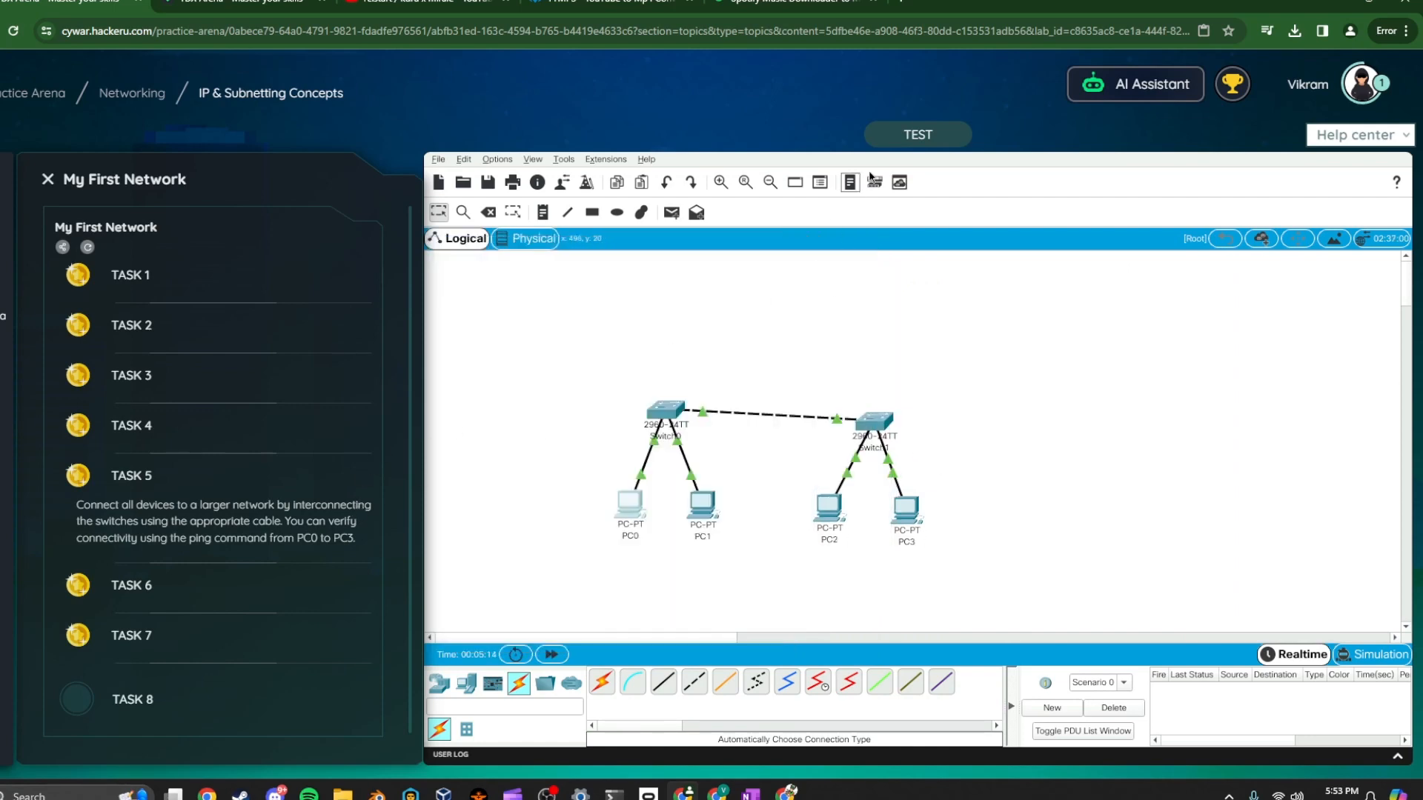
Run the lab test, then set PC3's default gateway to 10.0.0.1 and close its window
click(884, 139)
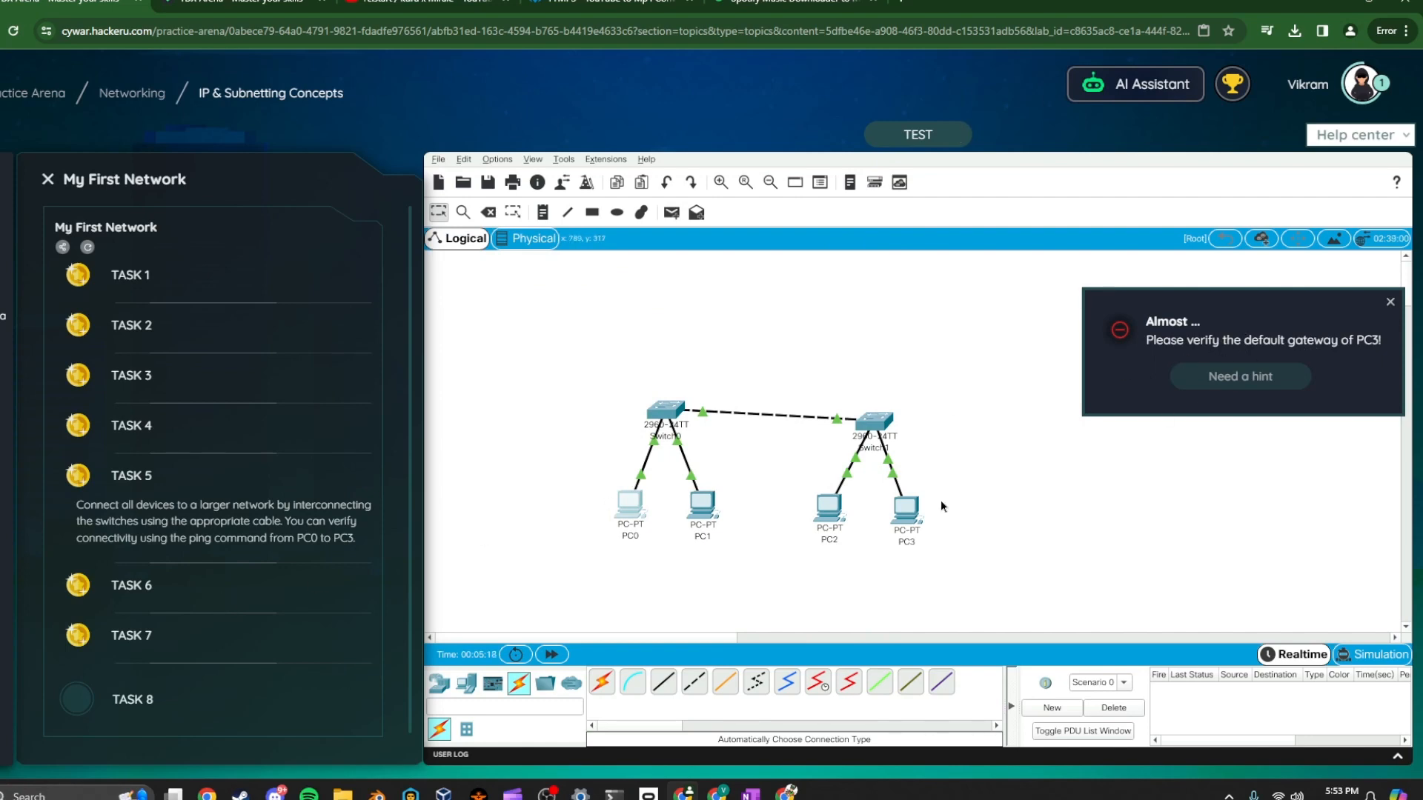
click(906, 508)
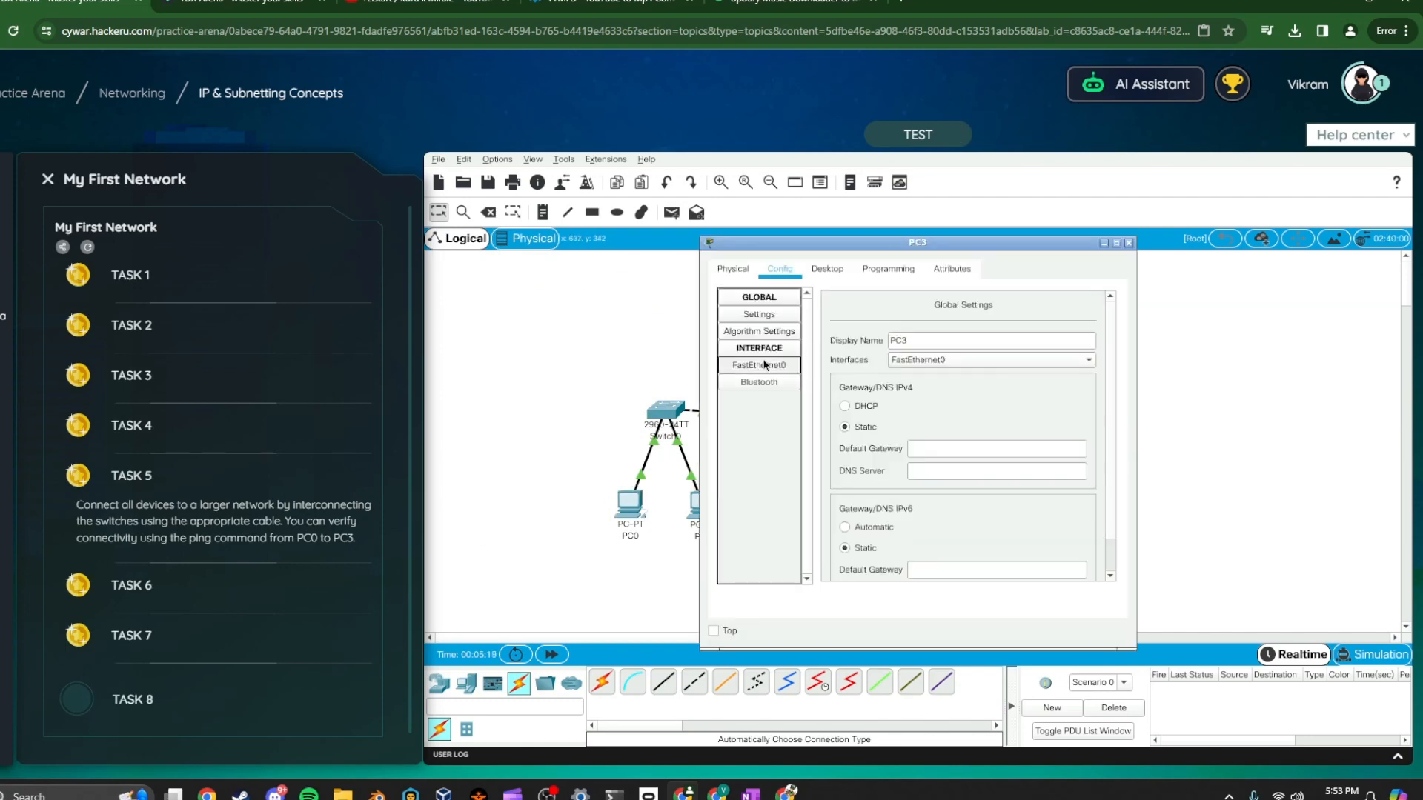
click(955, 451)
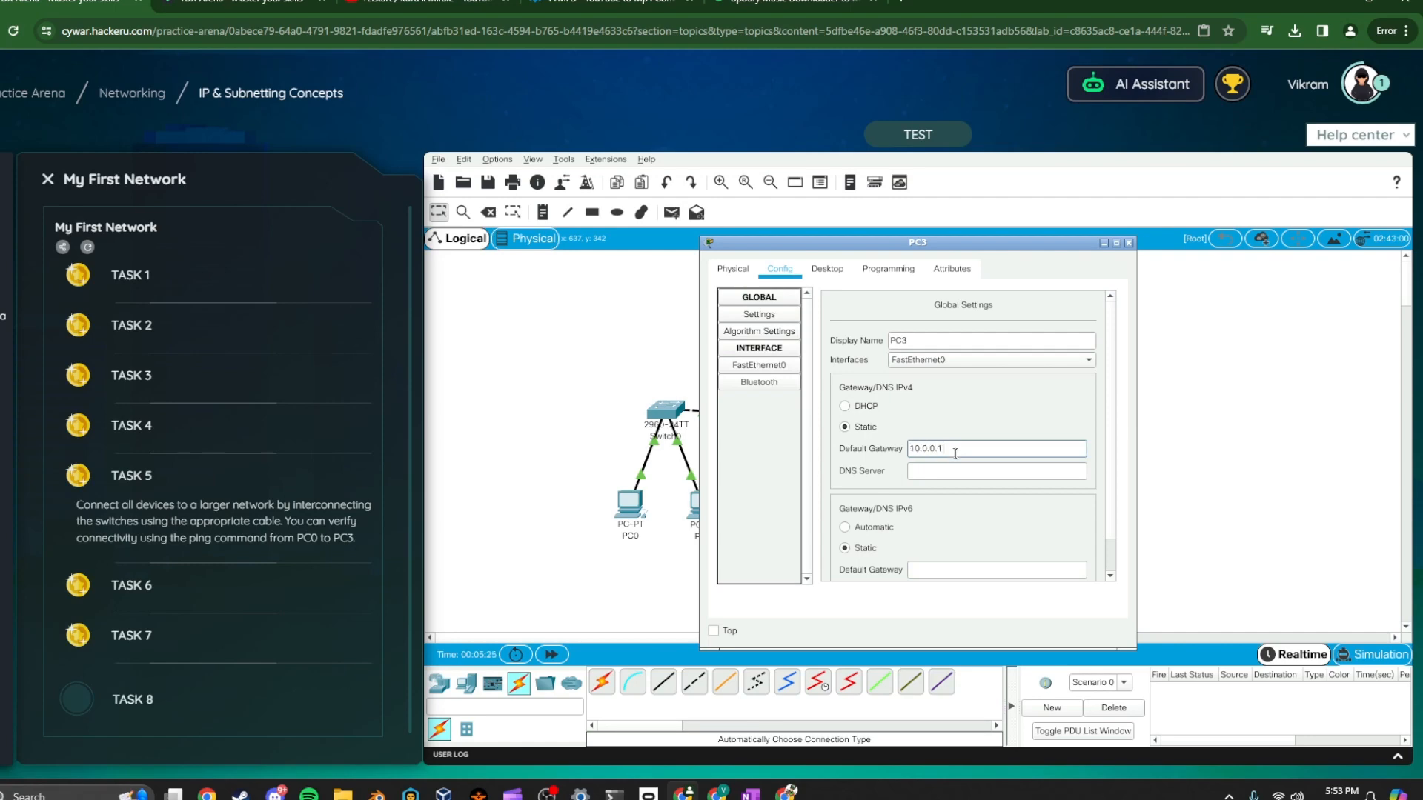
click(1128, 243)
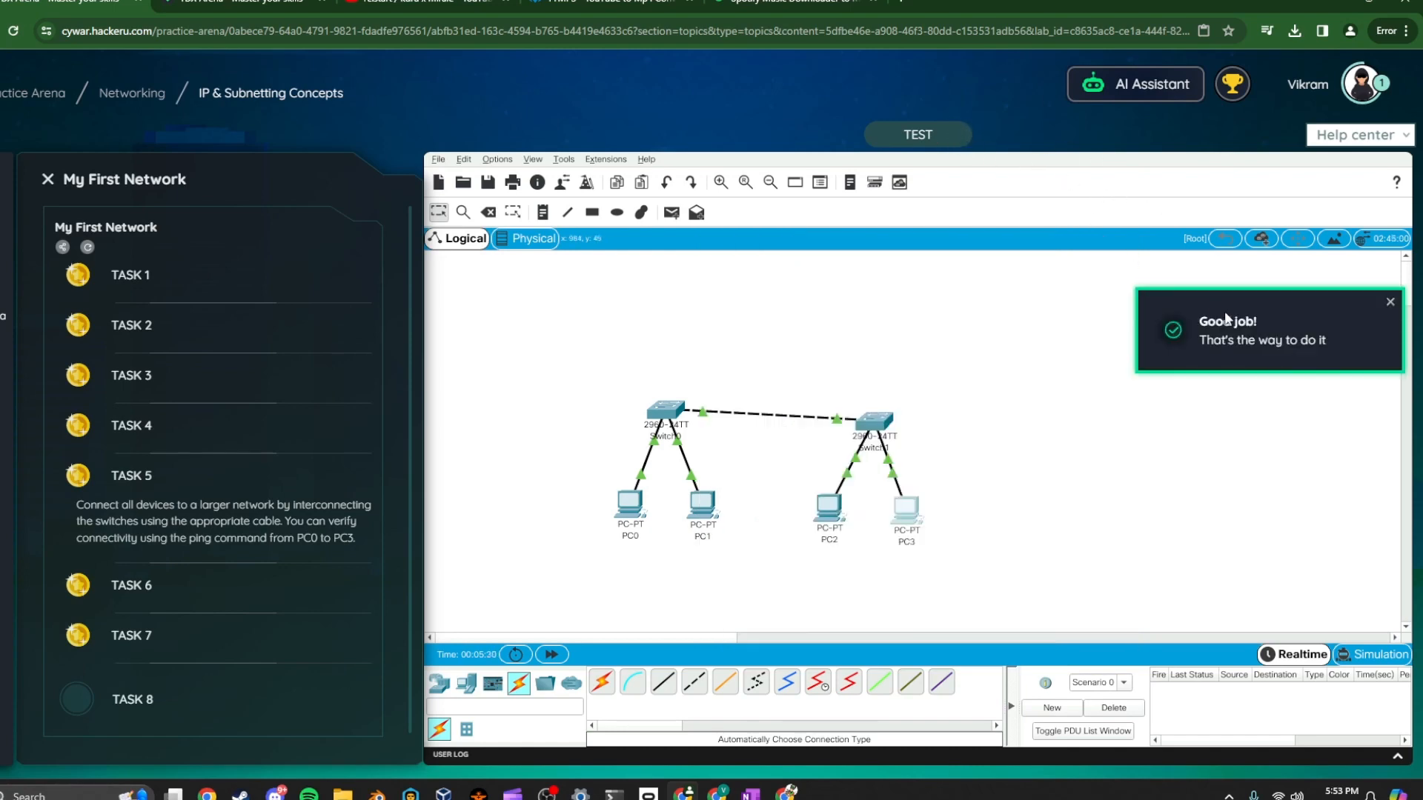
Open Task 6 and place a PT-Cloud device above the switches
click(232, 586)
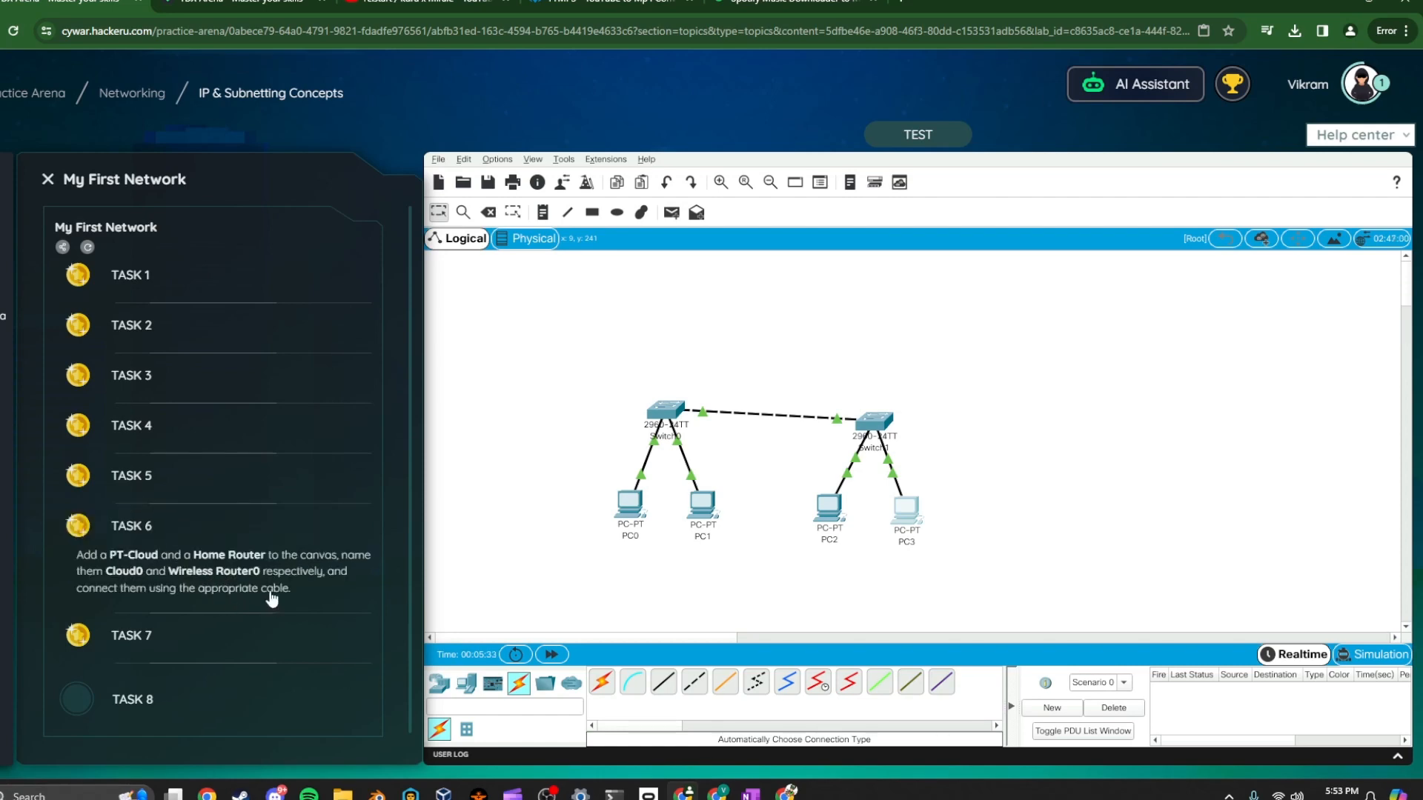
click(439, 683)
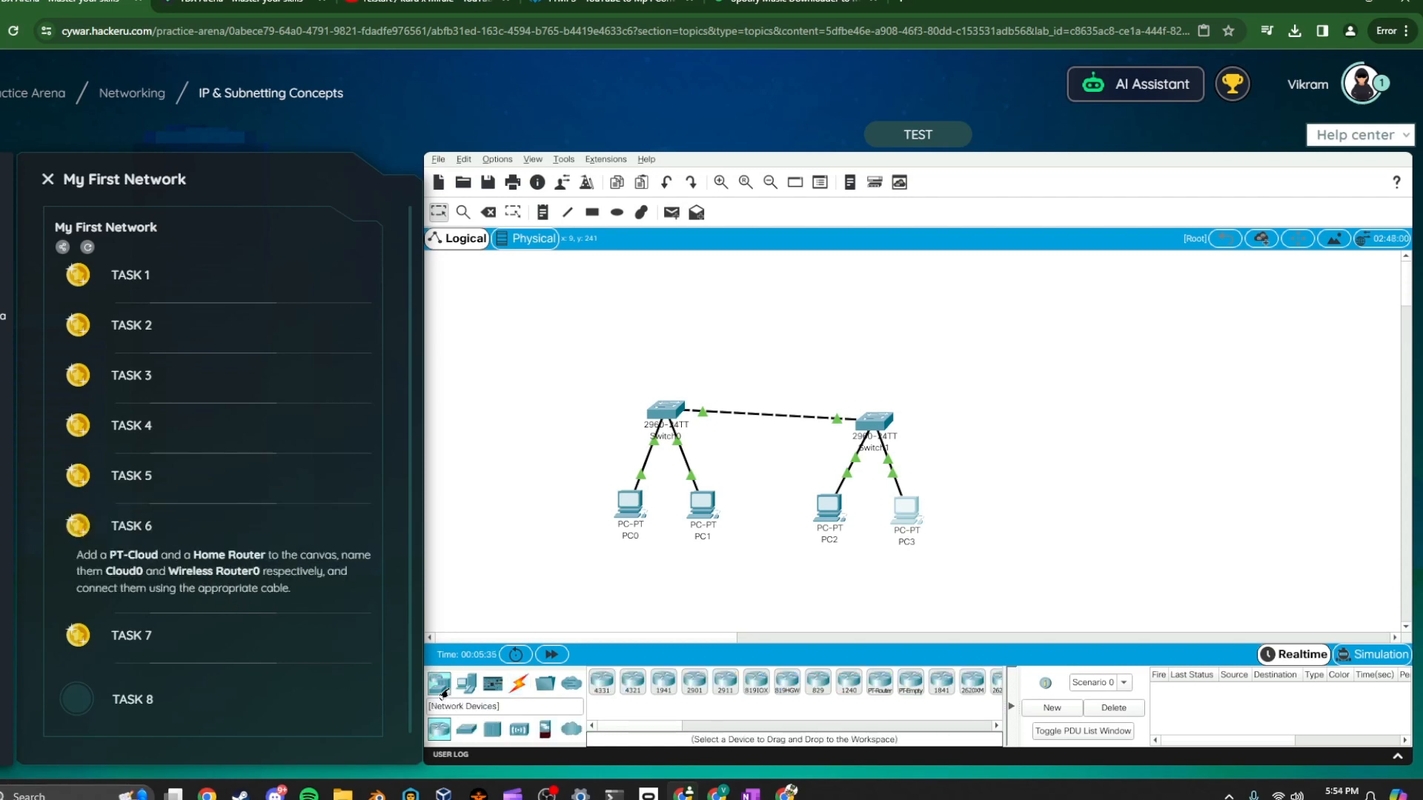
click(572, 729)
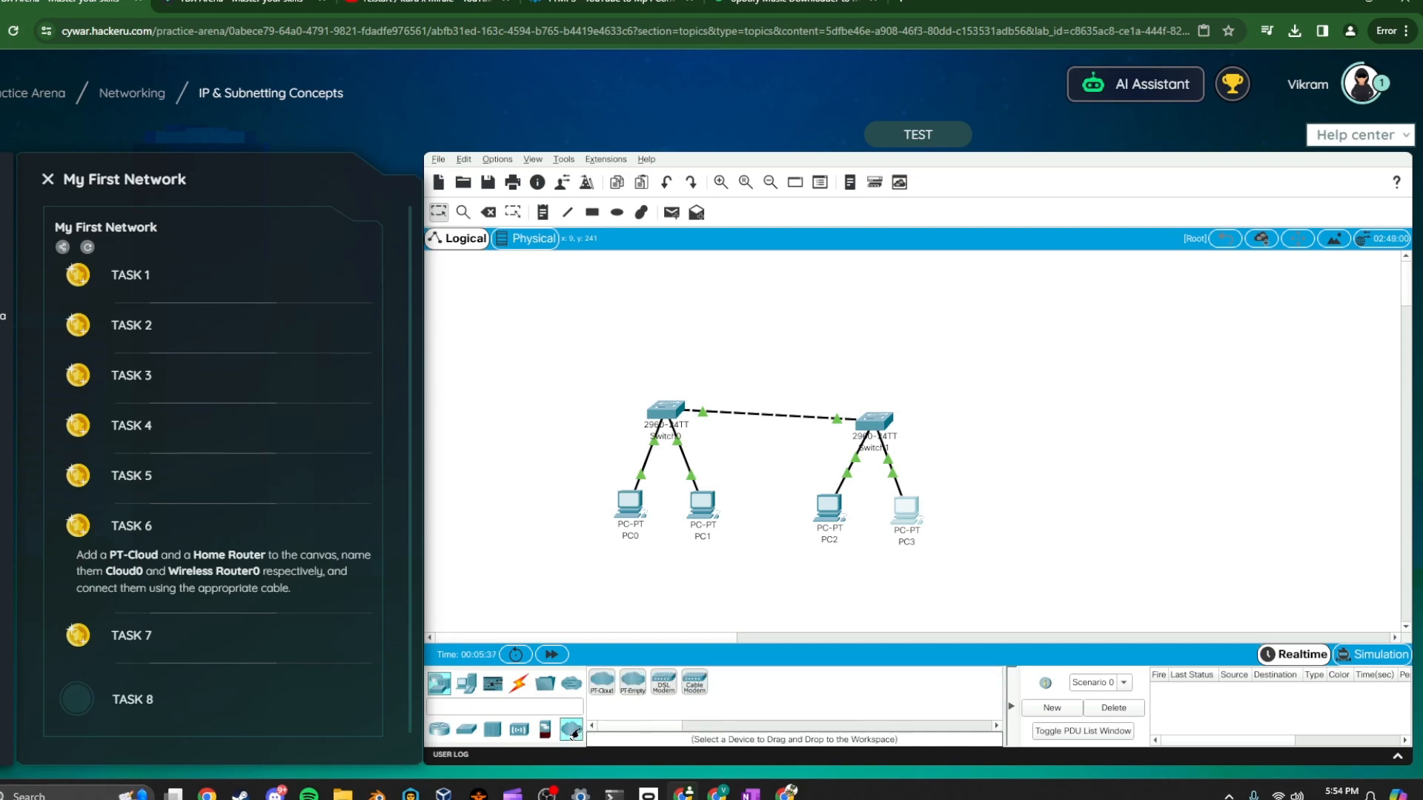
drag(601, 682, 767, 296)
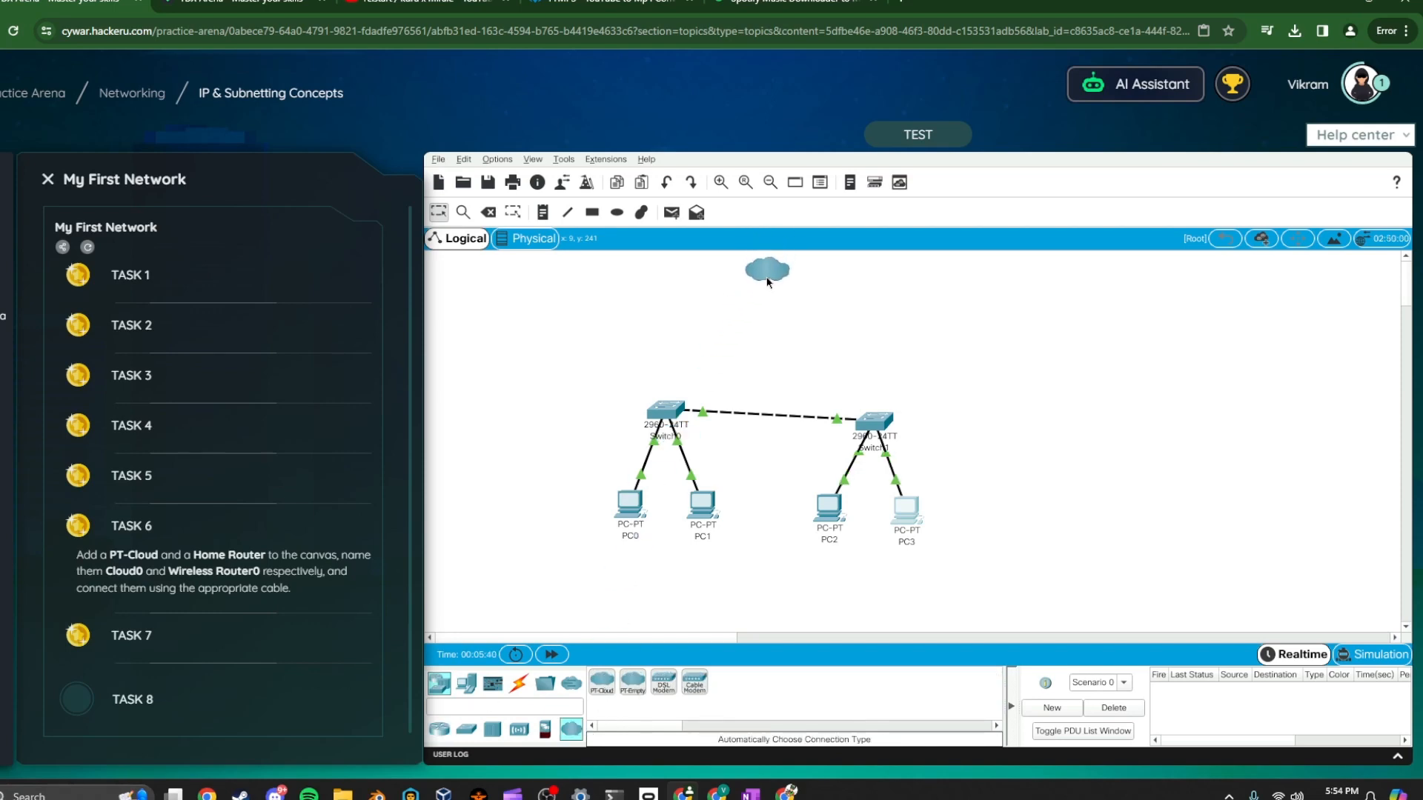
Place a HomeRouter-PT-AC wireless router on the canvas between the cloud and the switches
click(441, 682)
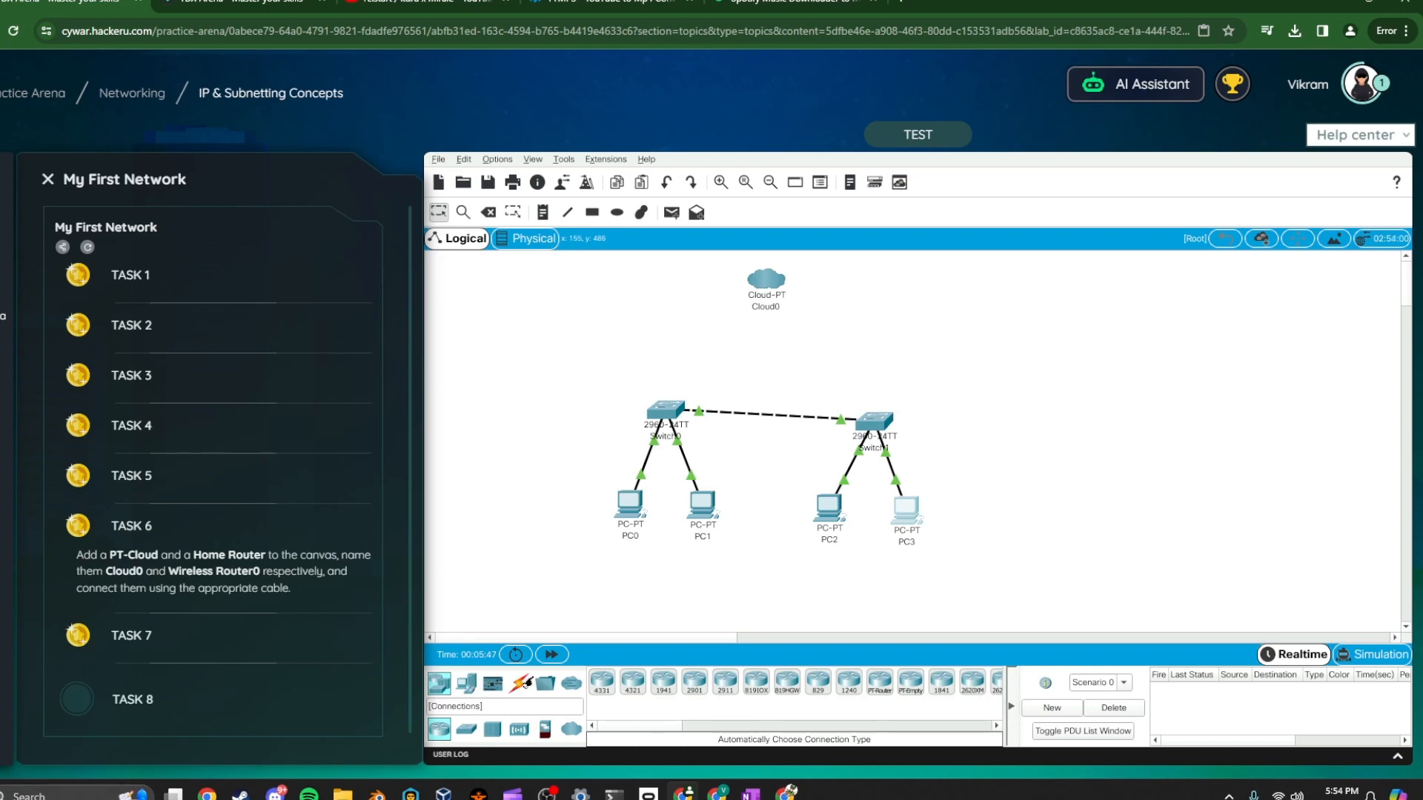
click(546, 683)
click(520, 682)
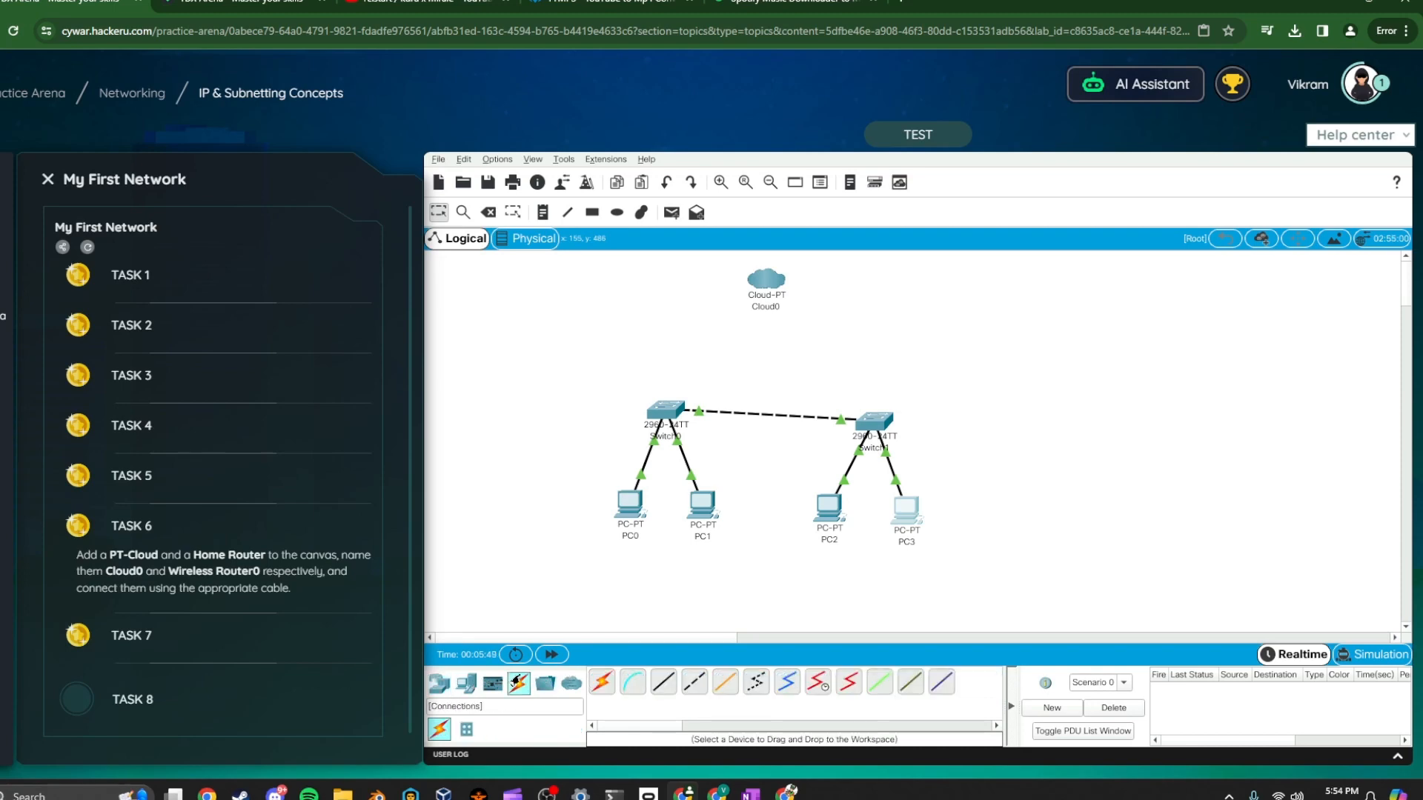
click(546, 682)
click(456, 681)
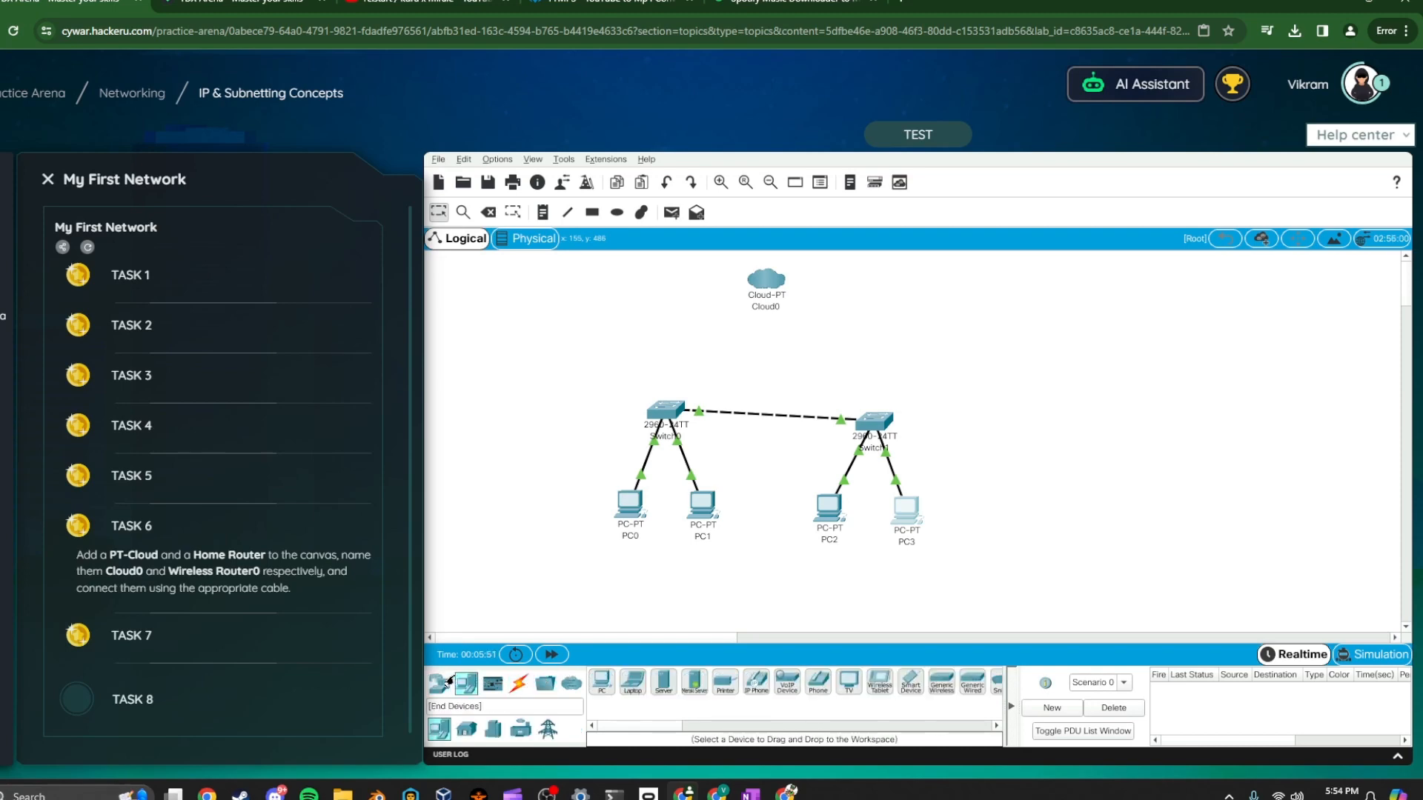
click(439, 682)
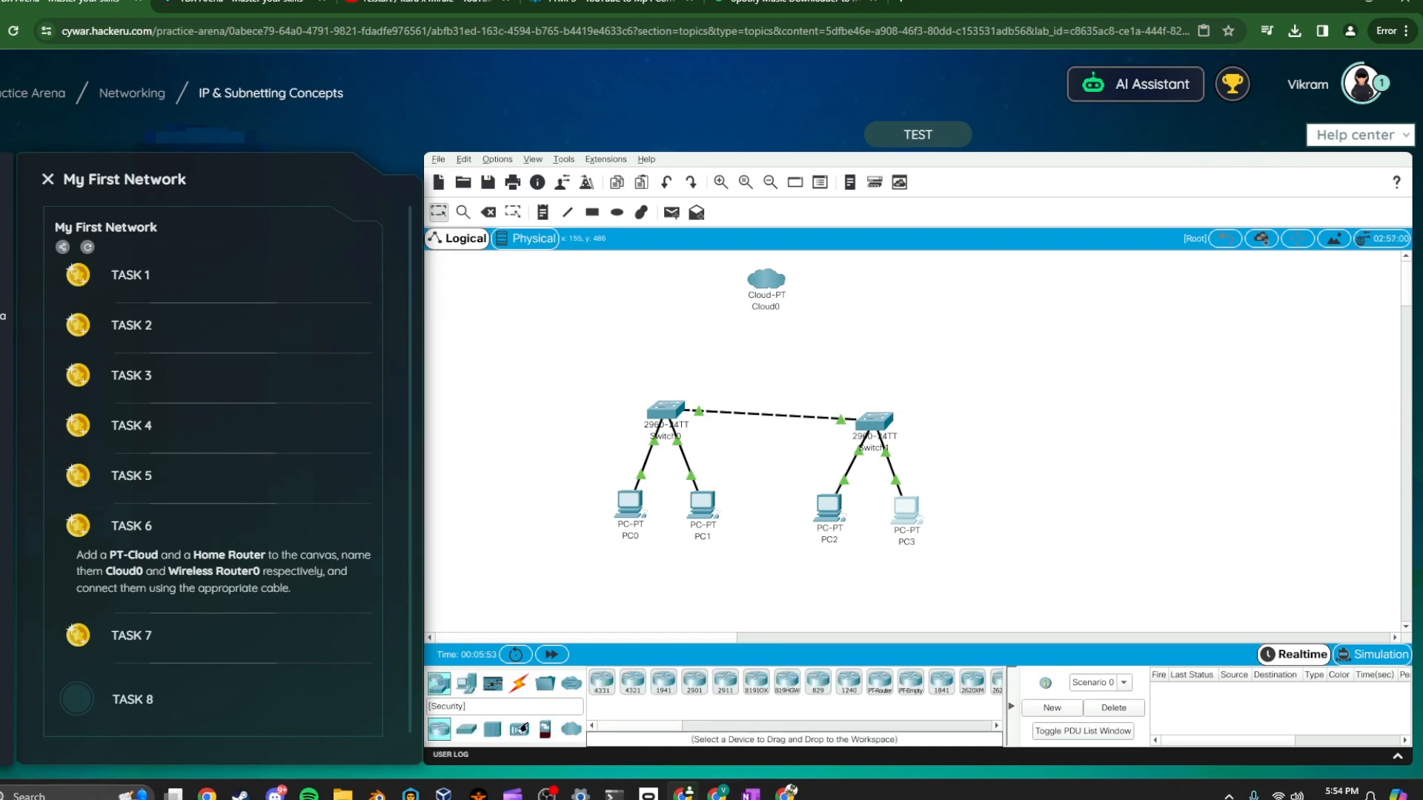
click(519, 728)
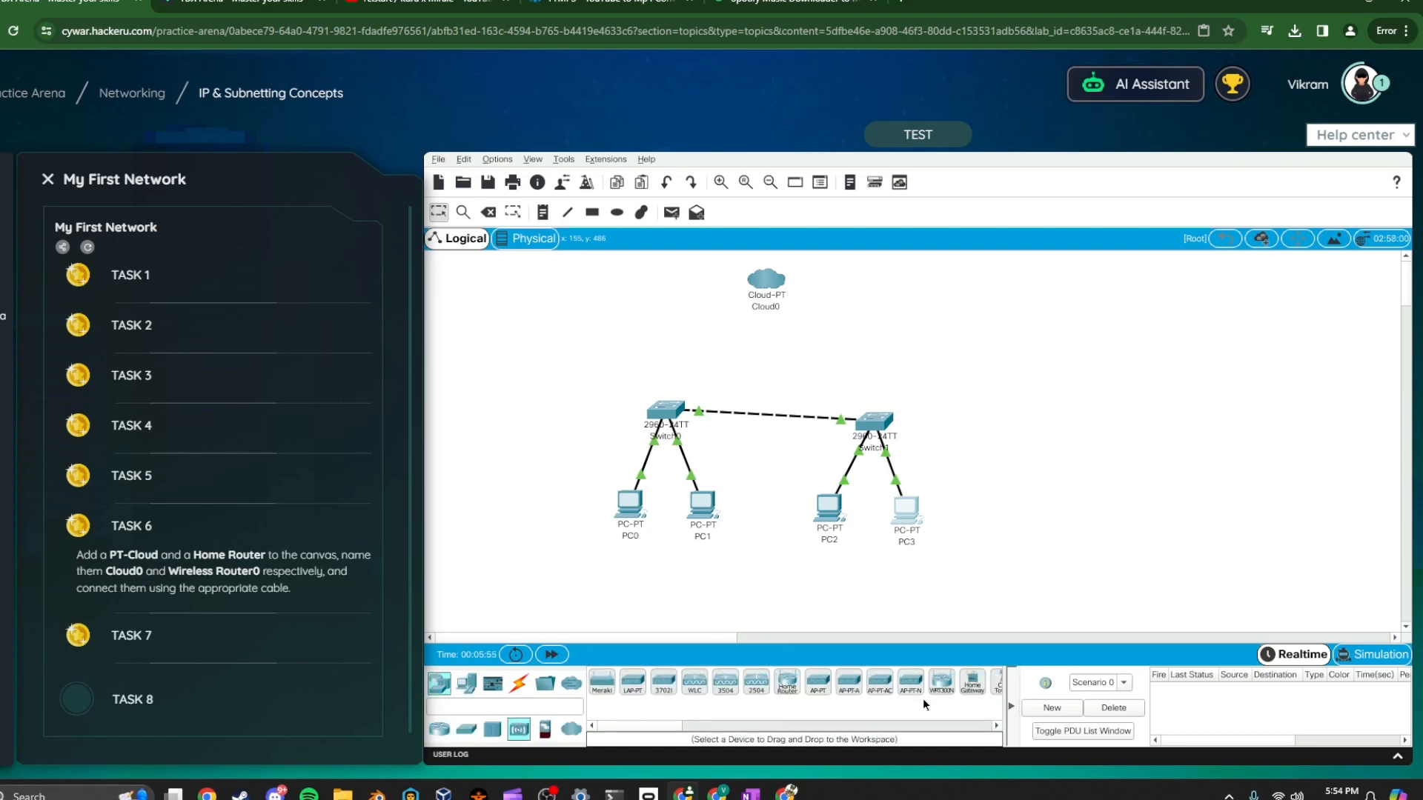
drag(787, 681, 793, 571)
drag(804, 485, 764, 349)
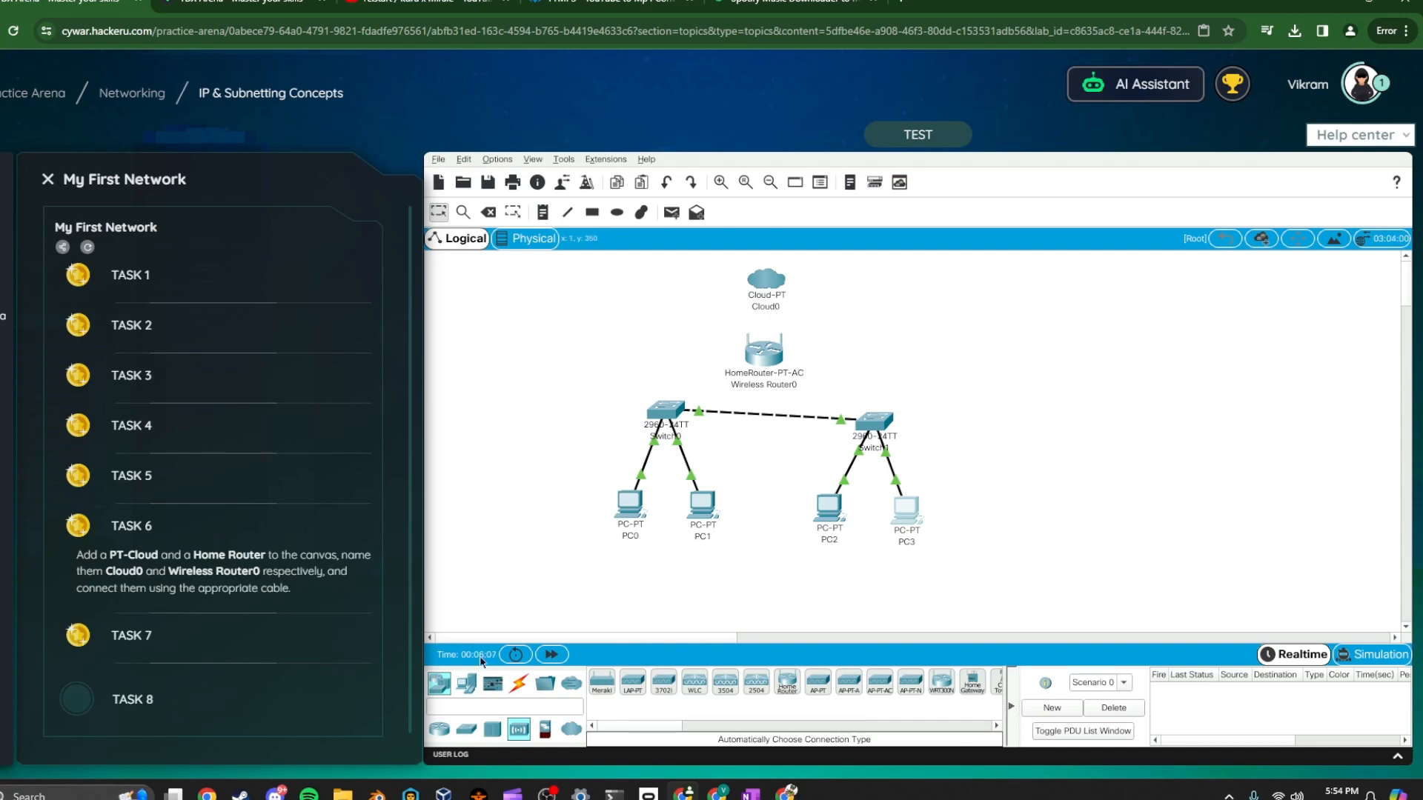
Connect the wireless router to the cloud with an automatically chosen cable
click(519, 682)
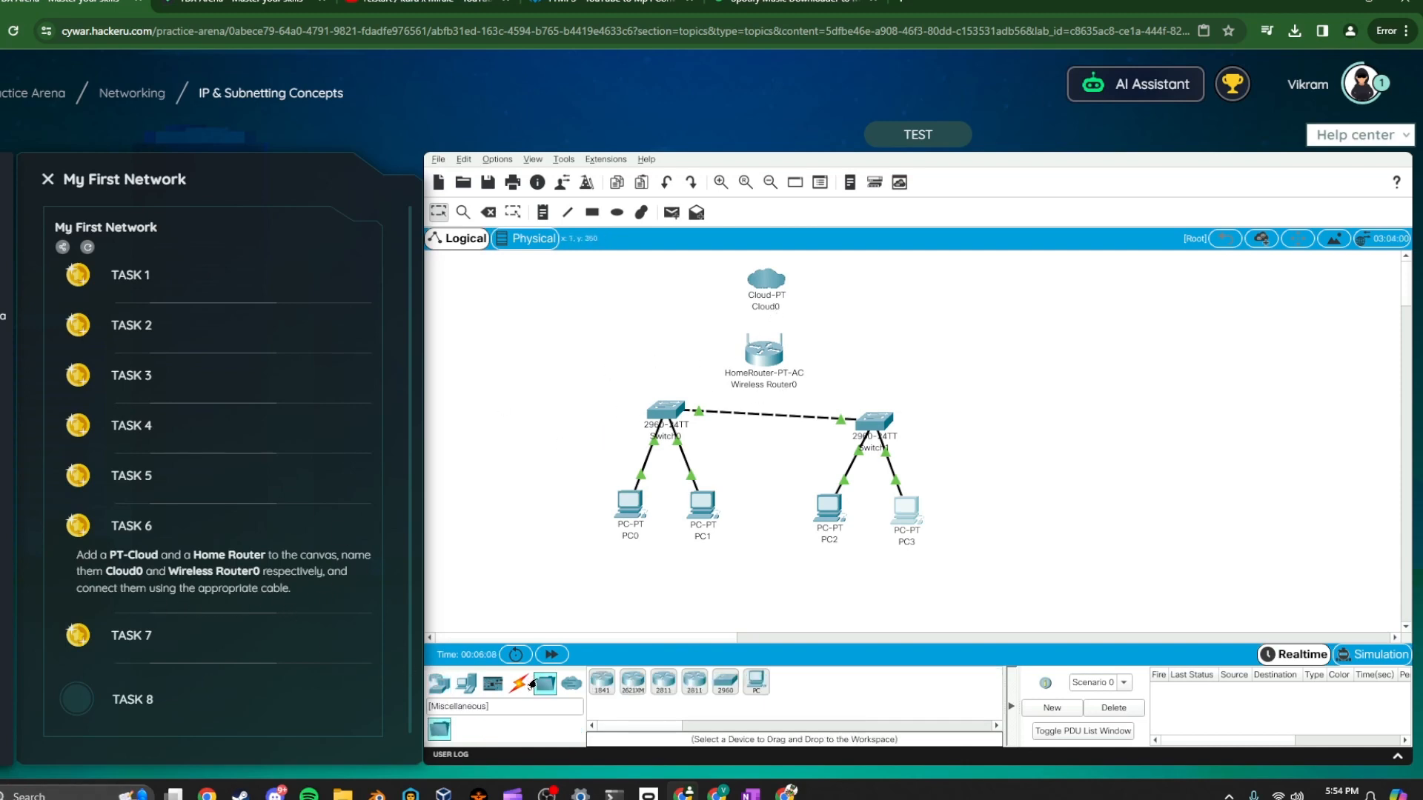
click(764, 357)
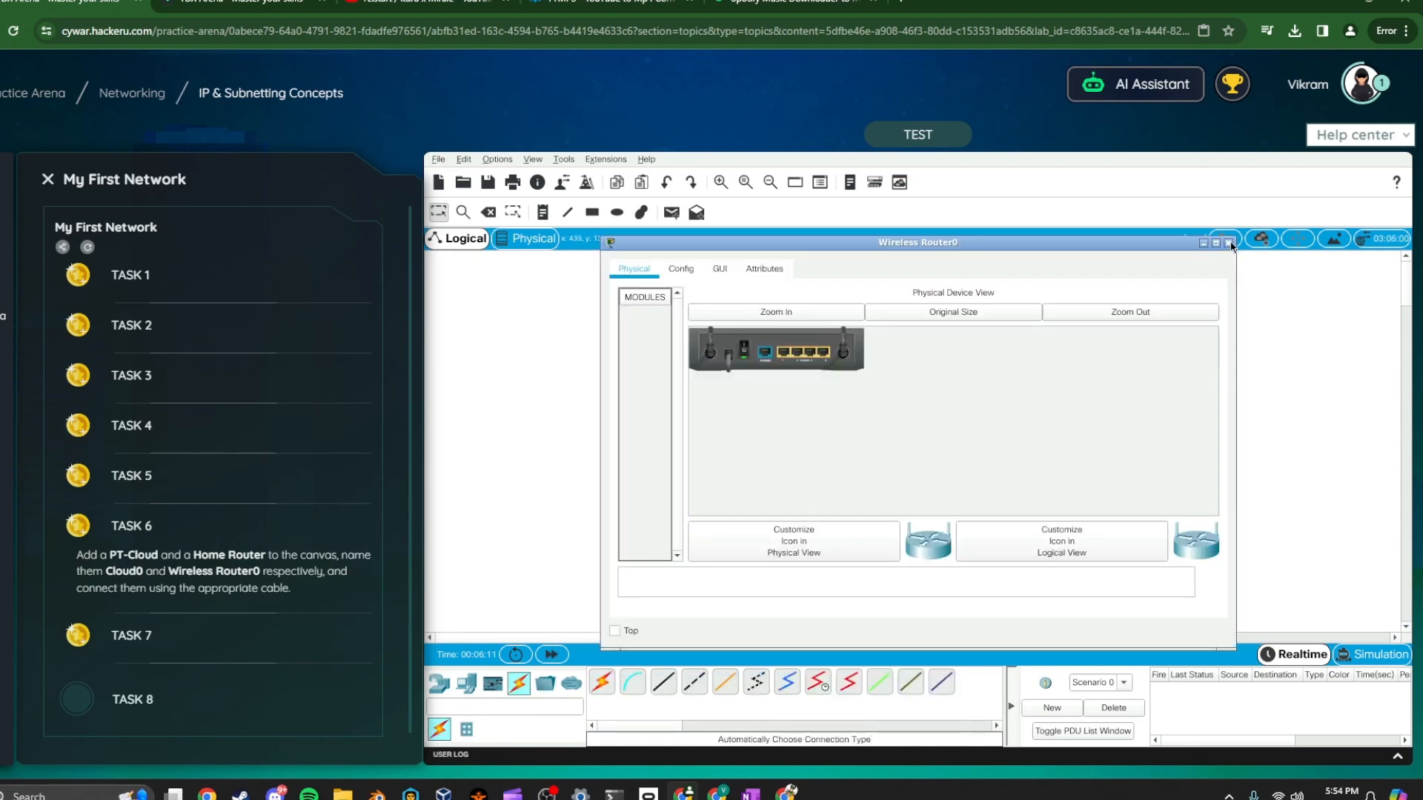
click(1228, 243)
click(602, 682)
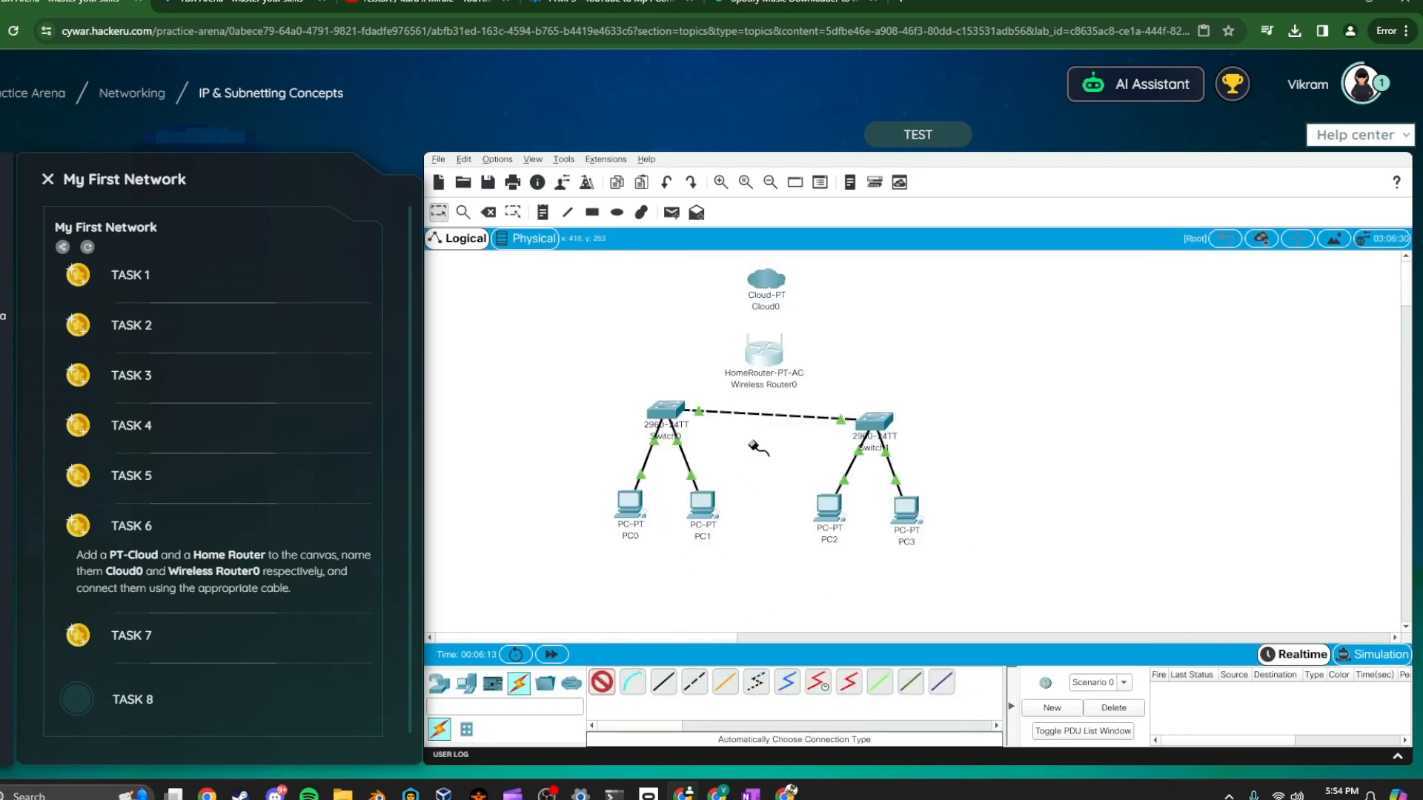
click(774, 354)
click(766, 282)
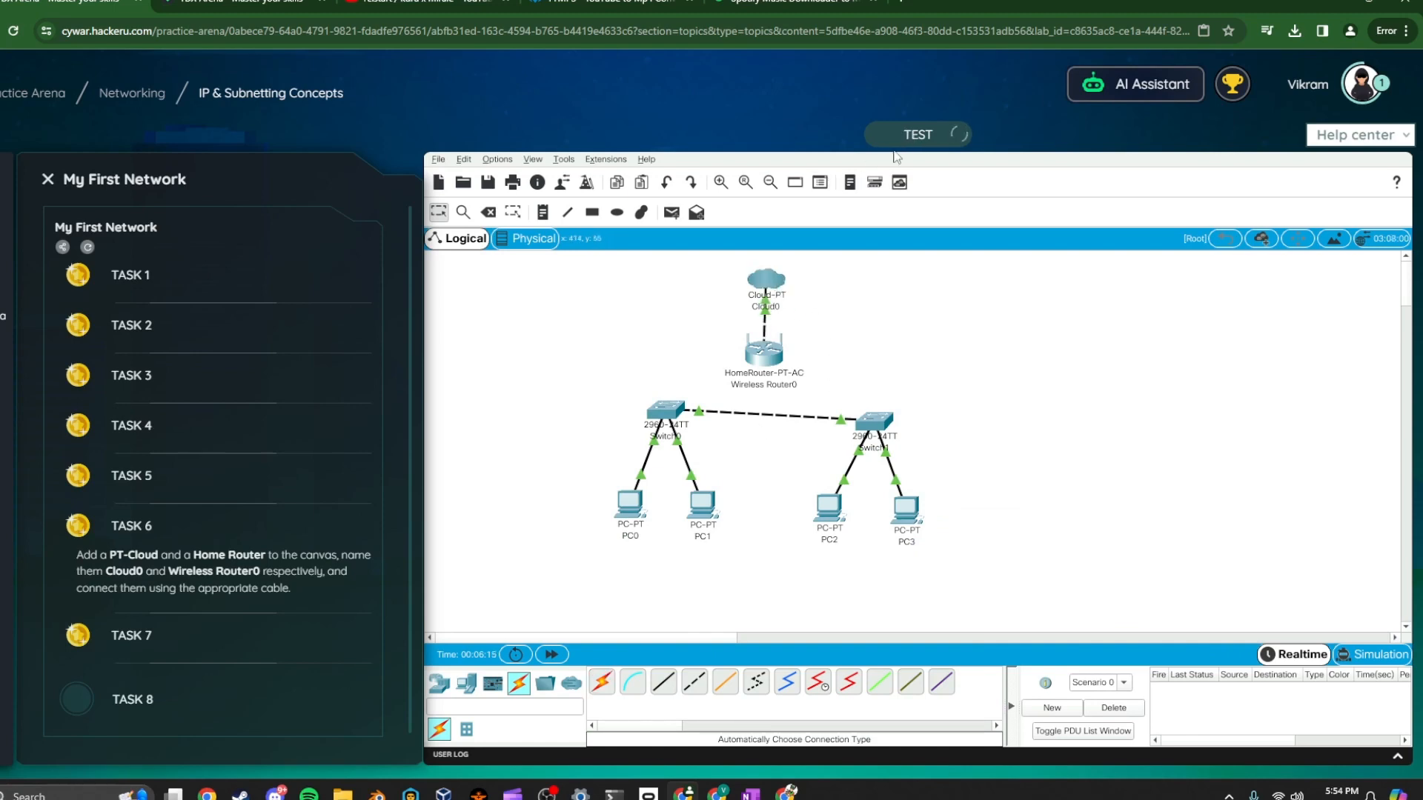
Open Task 7 and connect the wireless router to the right-hand switch with an automatically chosen cable
click(164, 653)
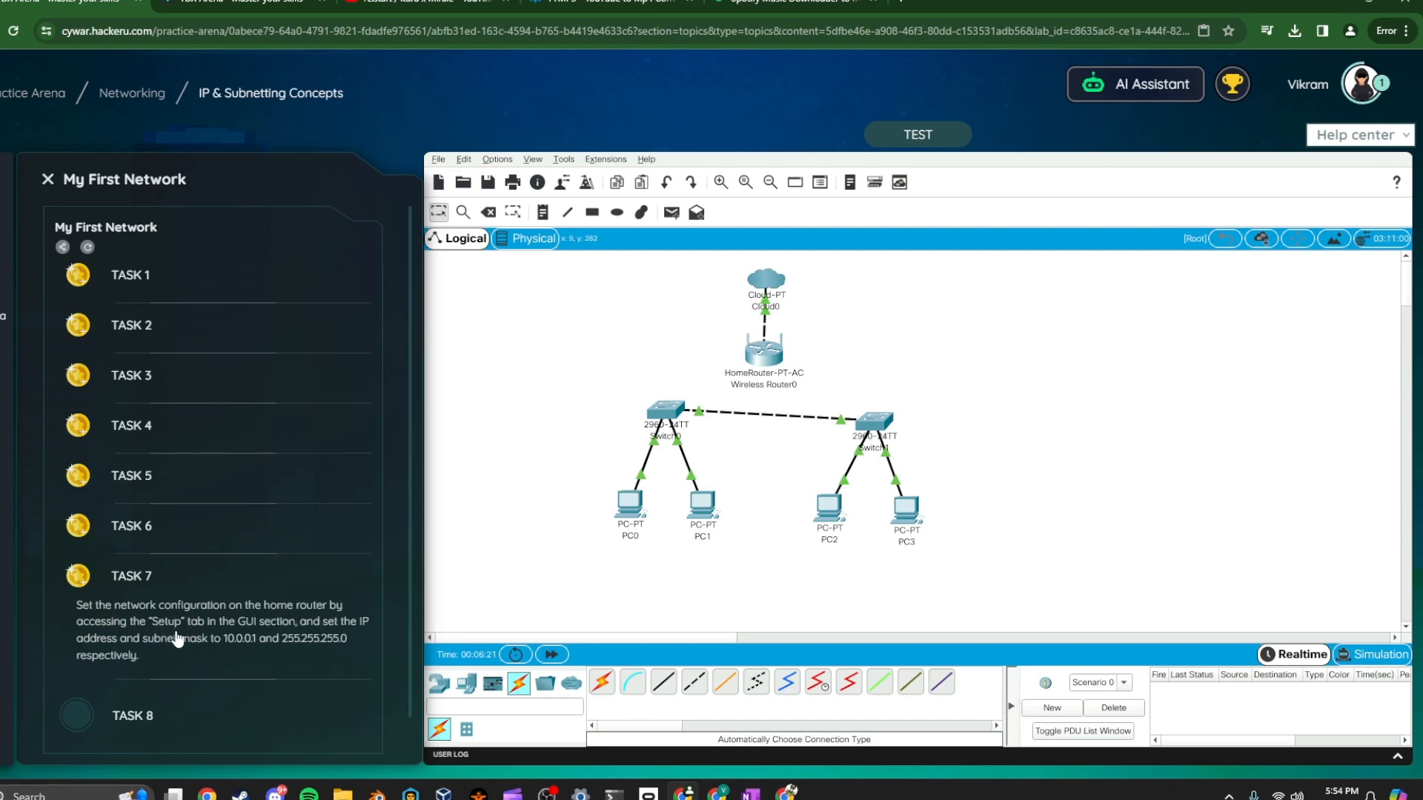
click(602, 681)
click(764, 350)
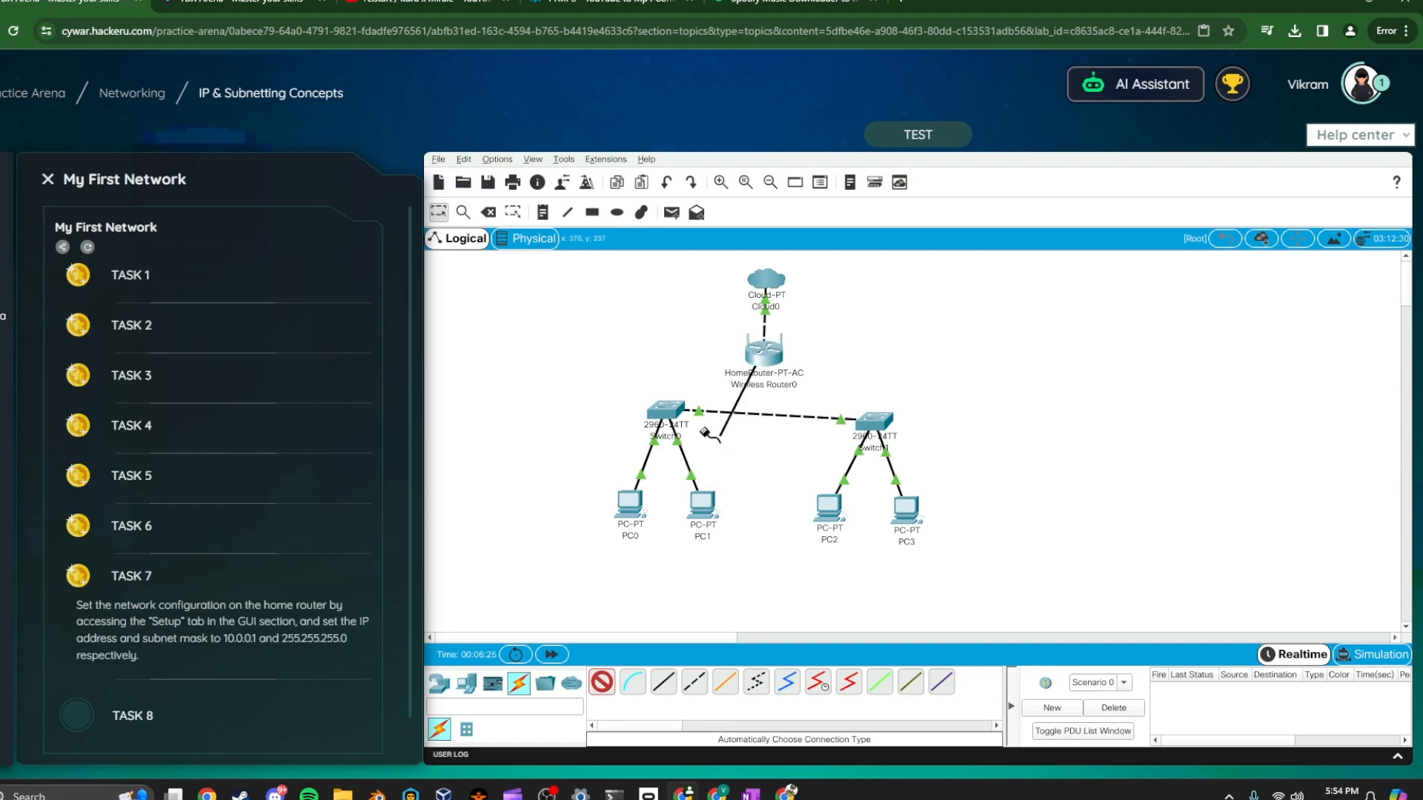
click(858, 417)
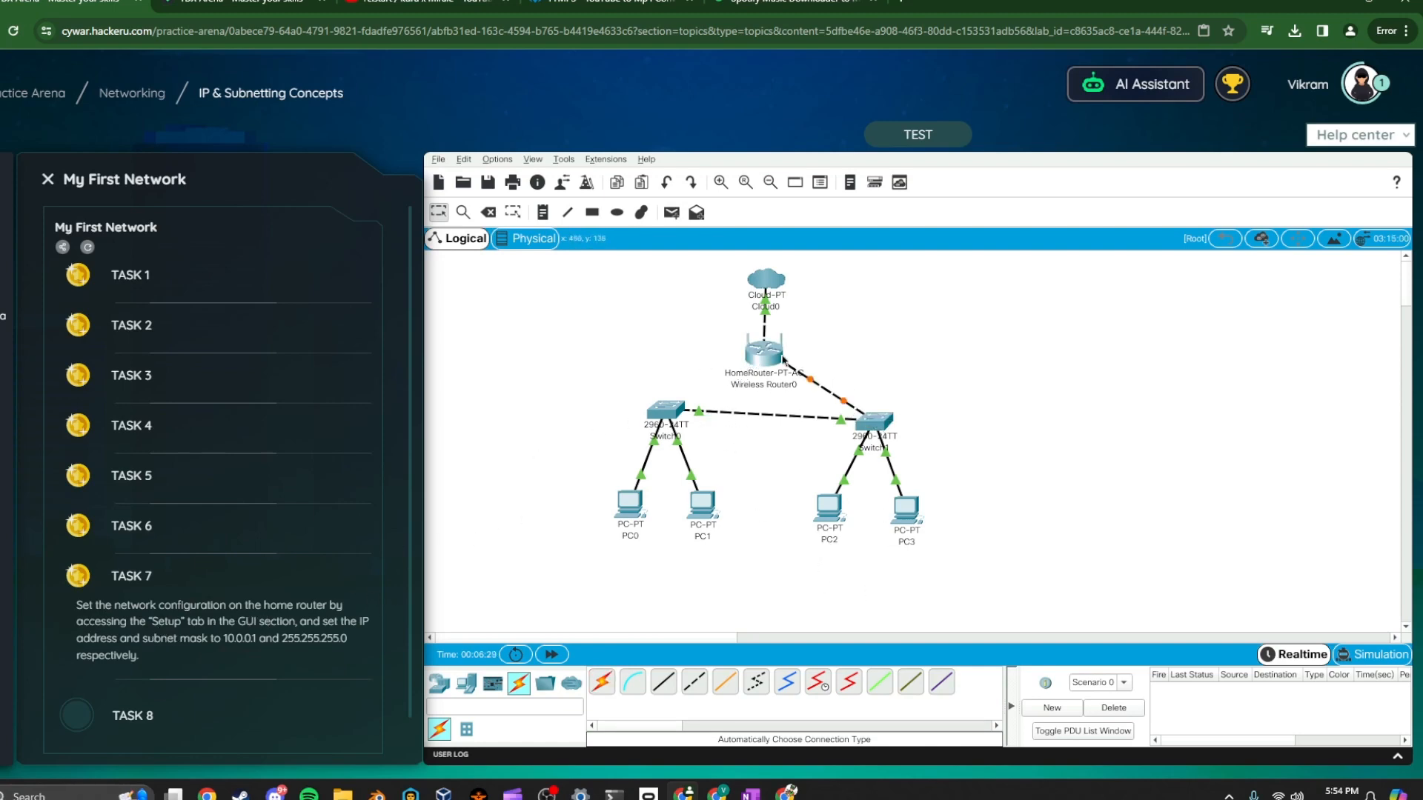
Set the wireless router's Router IP address to 10.0.0.1 in its GUI Setup page, keeping subnet mask 255.255.255.0
click(771, 350)
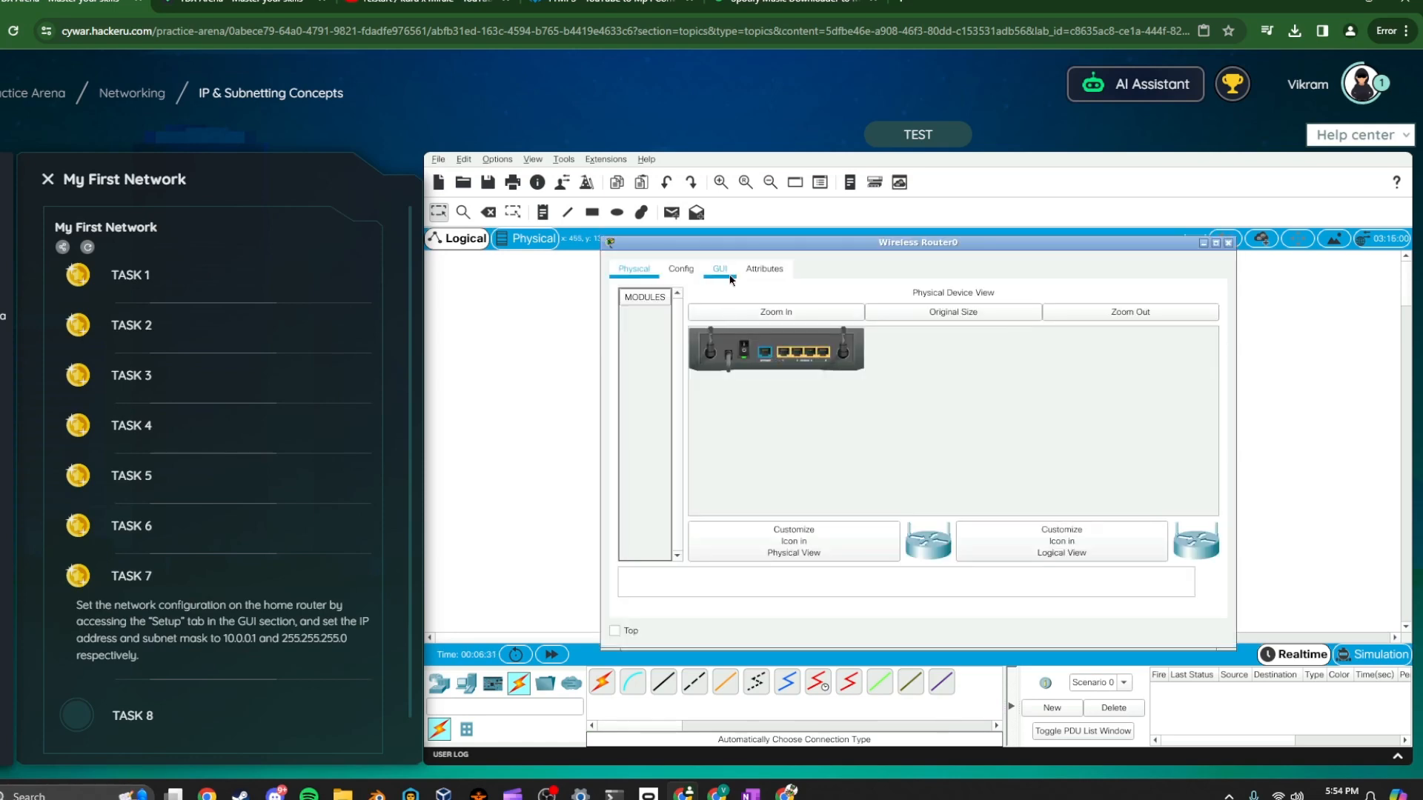
click(731, 278)
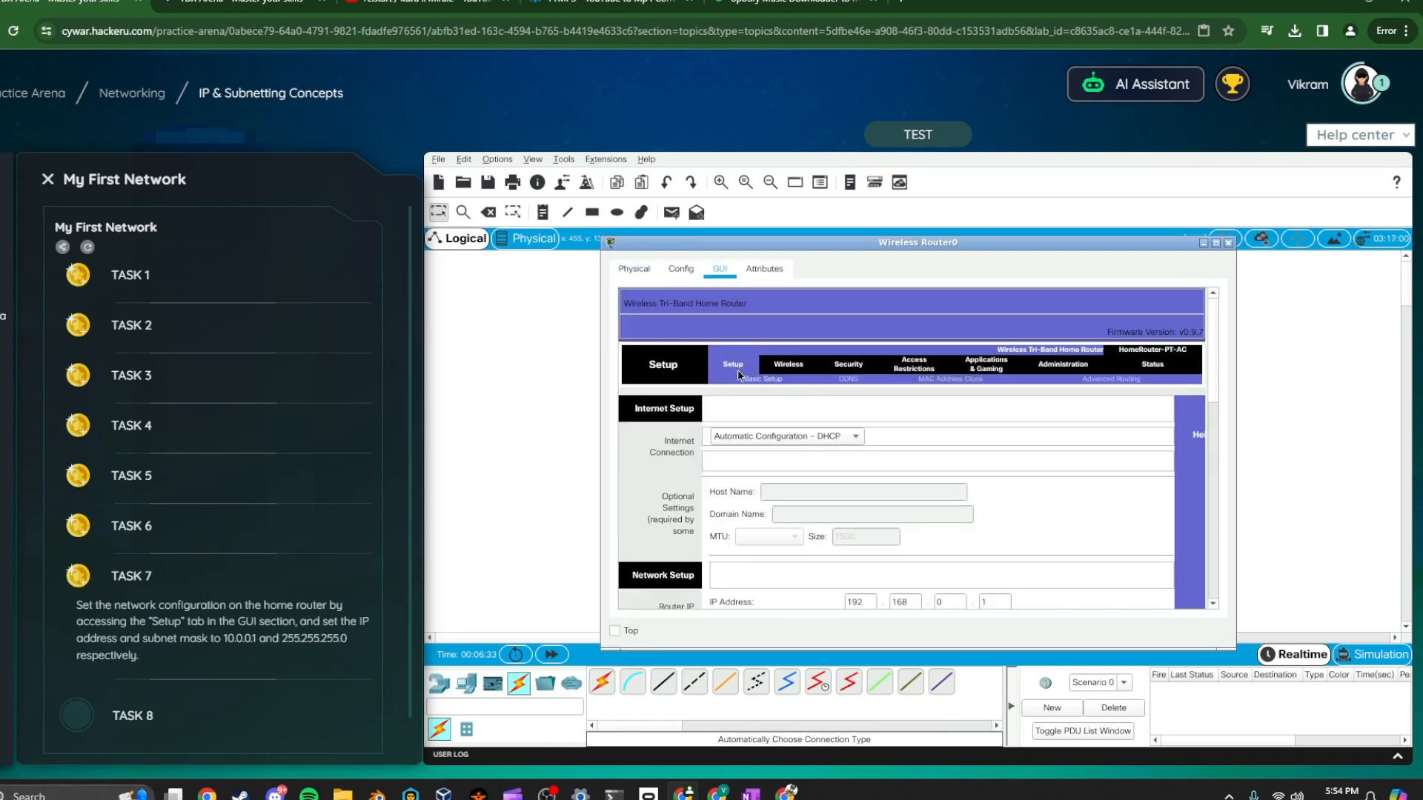
scroll(830, 357, down, 3)
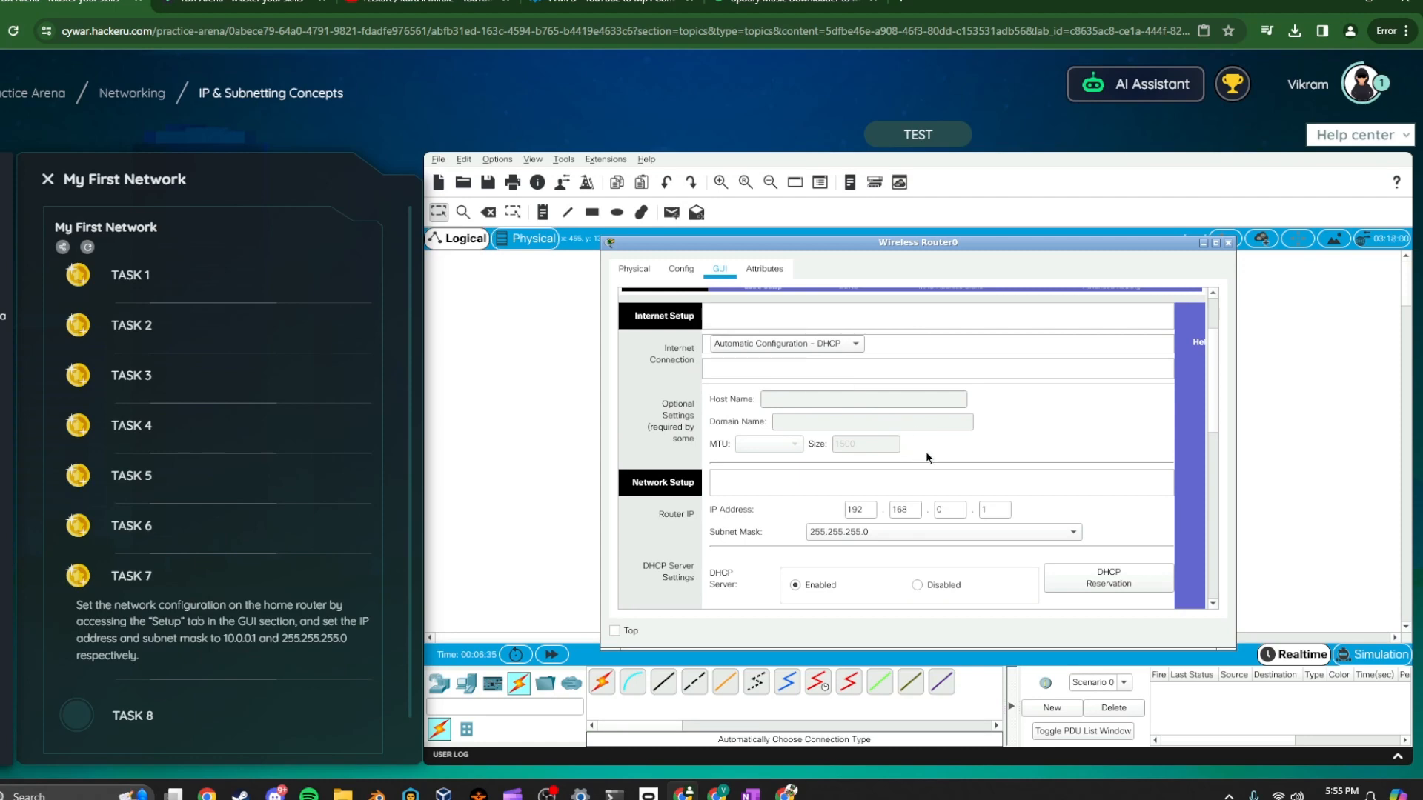
drag(899, 240, 1074, 157)
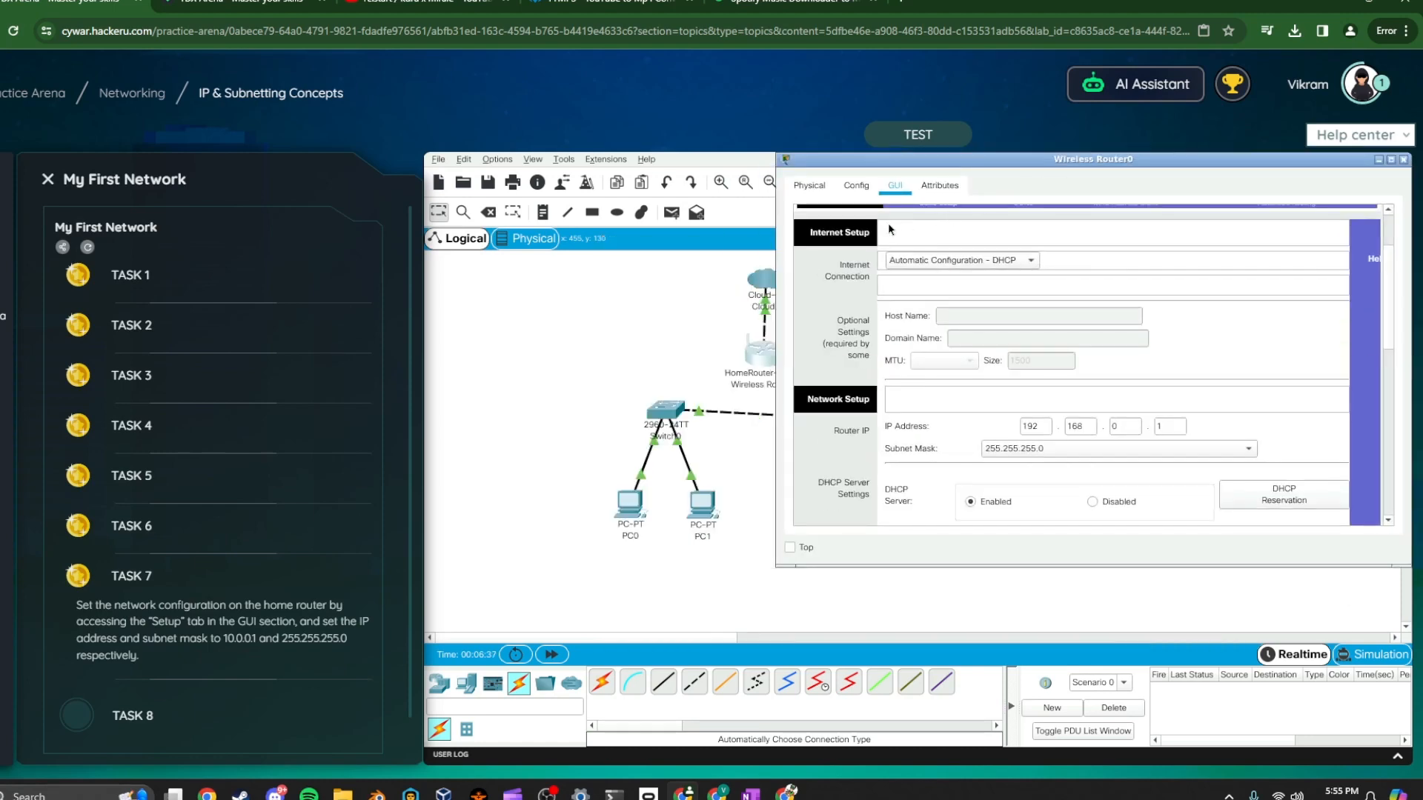
drag(884, 161, 736, 186)
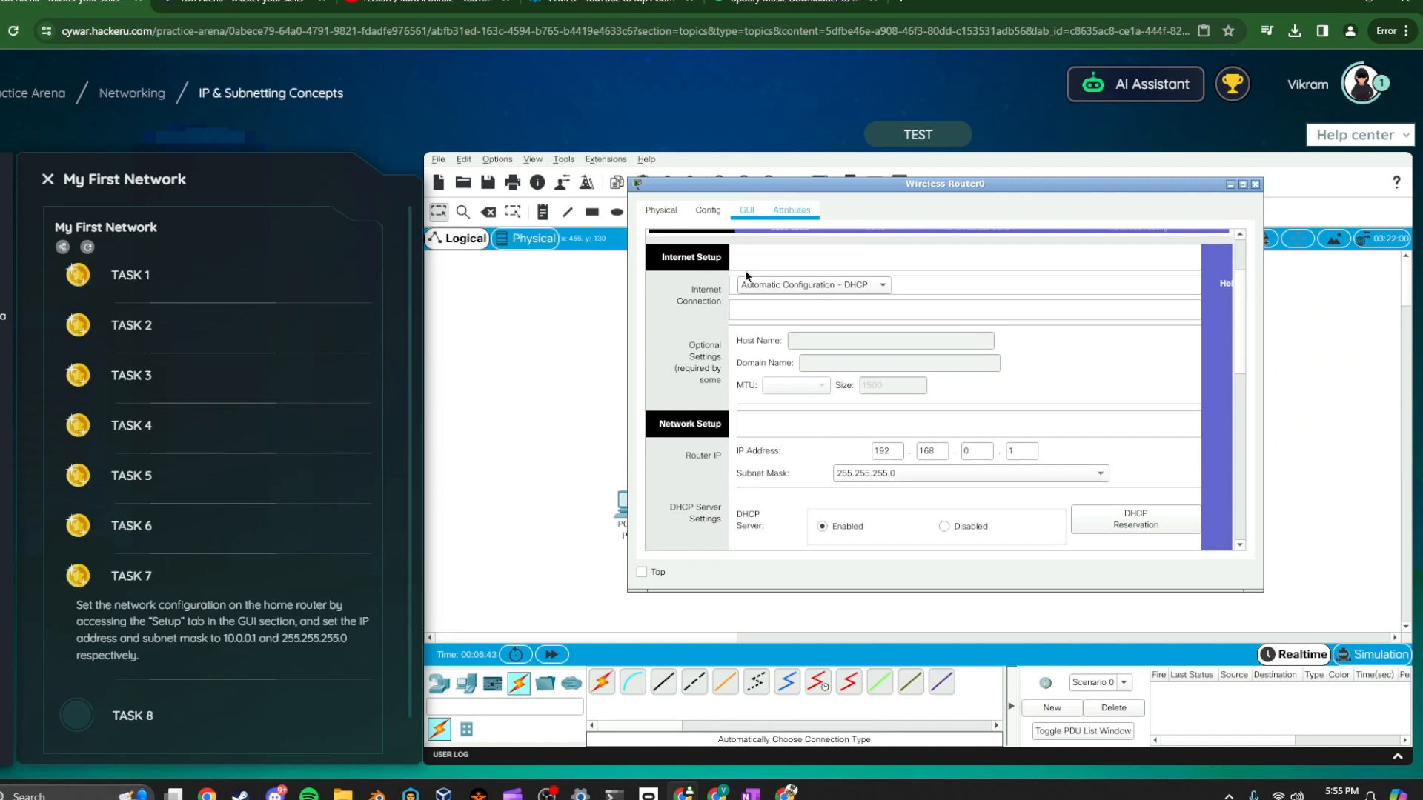
drag(784, 190, 899, 284)
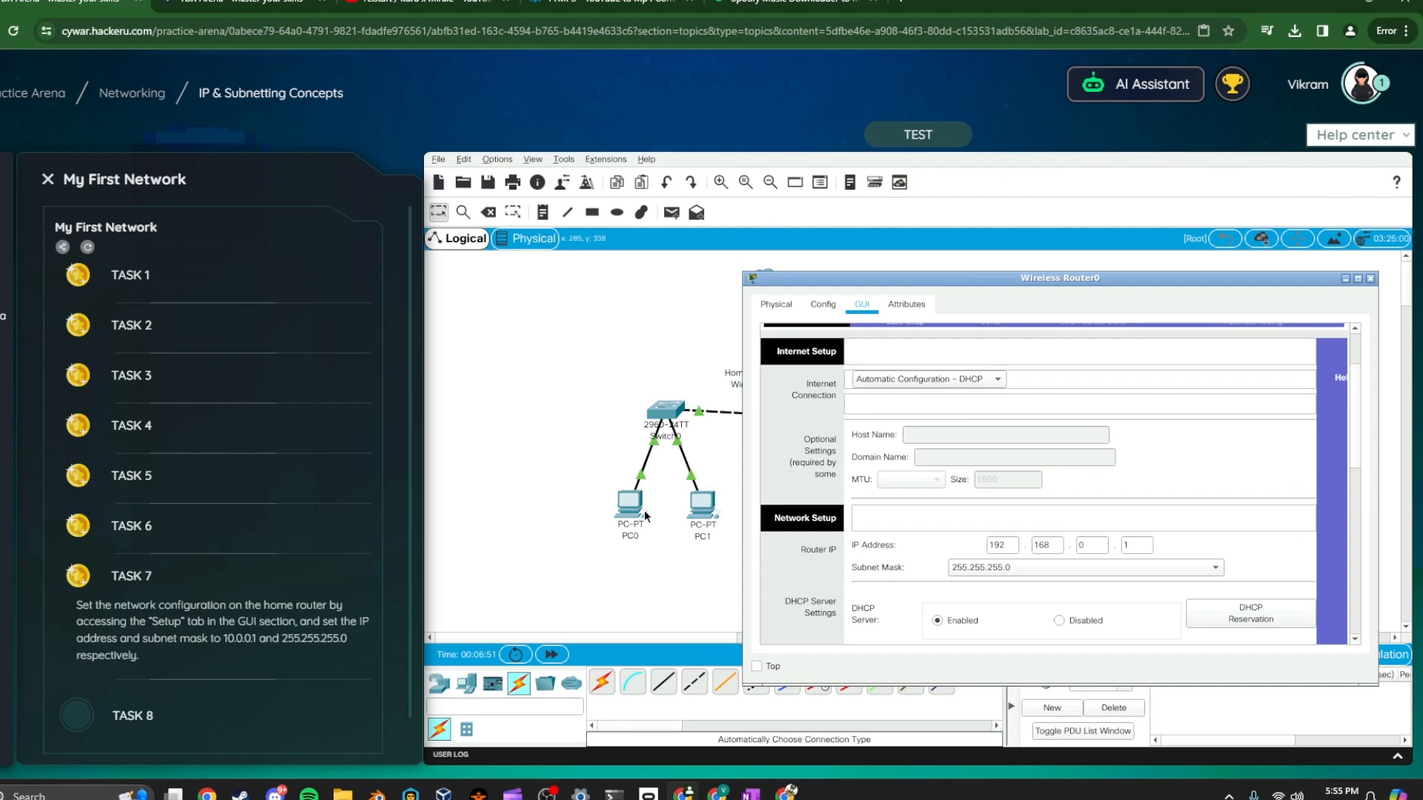
drag(888, 279, 734, 192)
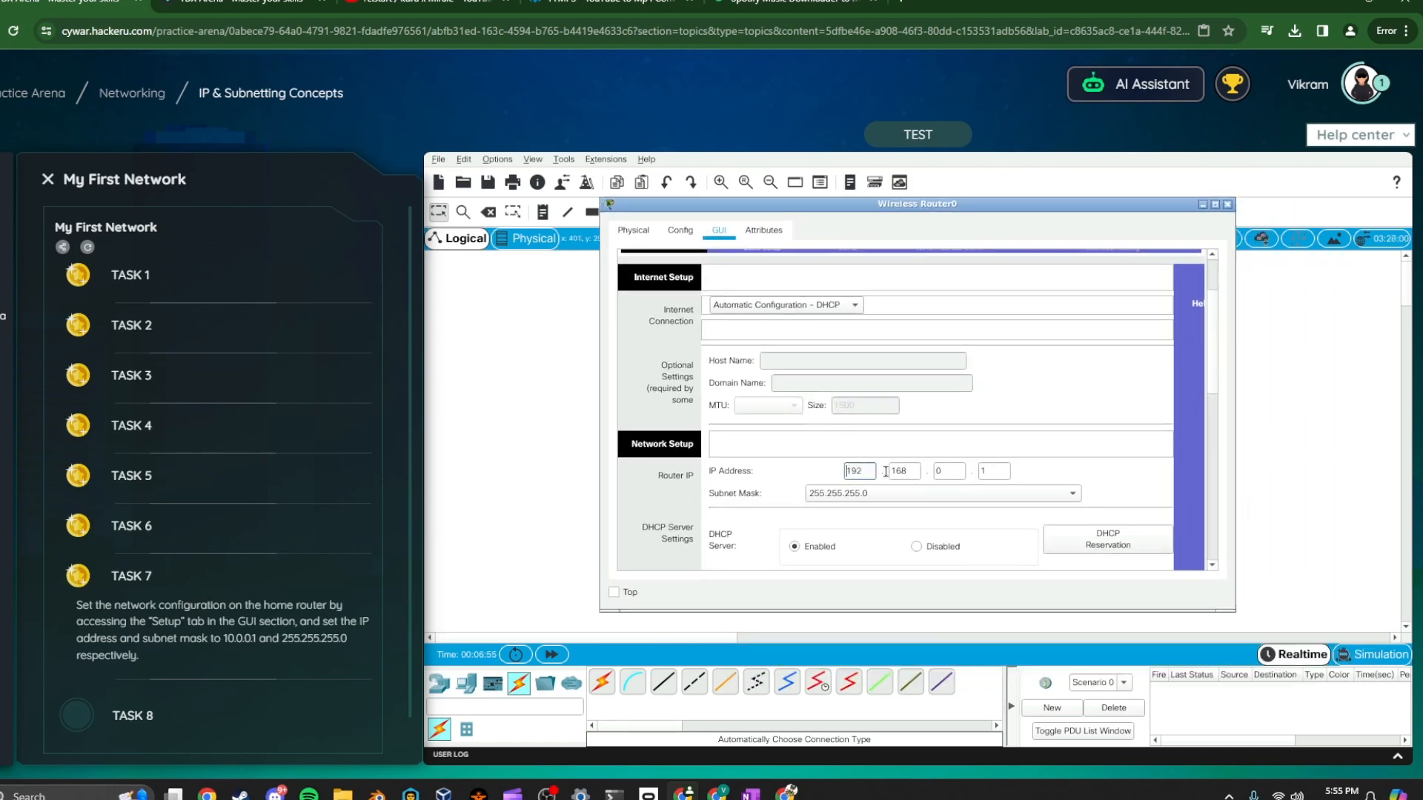
double_click(854, 468)
scroll(956, 476, down, 2)
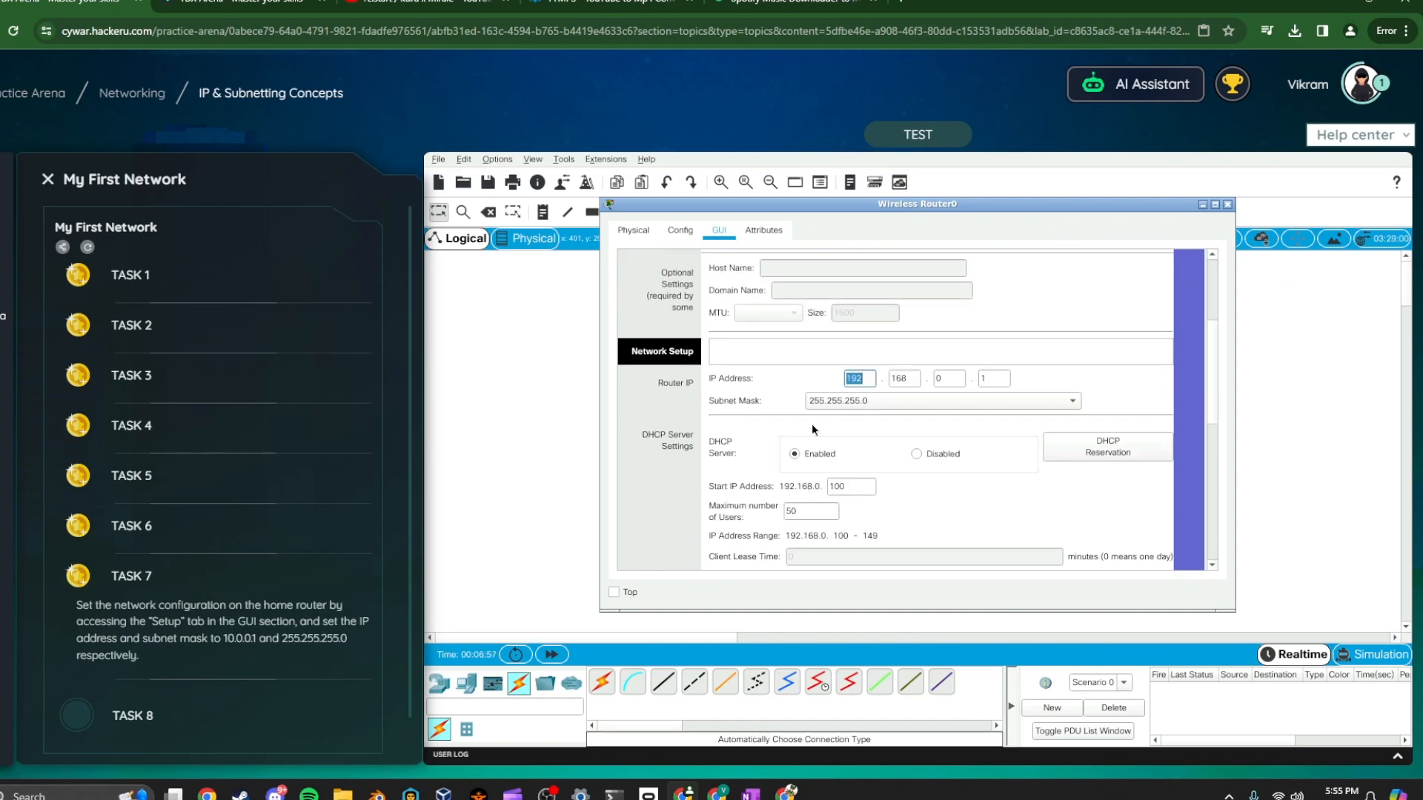
click(747, 385)
drag(854, 488, 803, 483)
scroll(861, 370, up, 2)
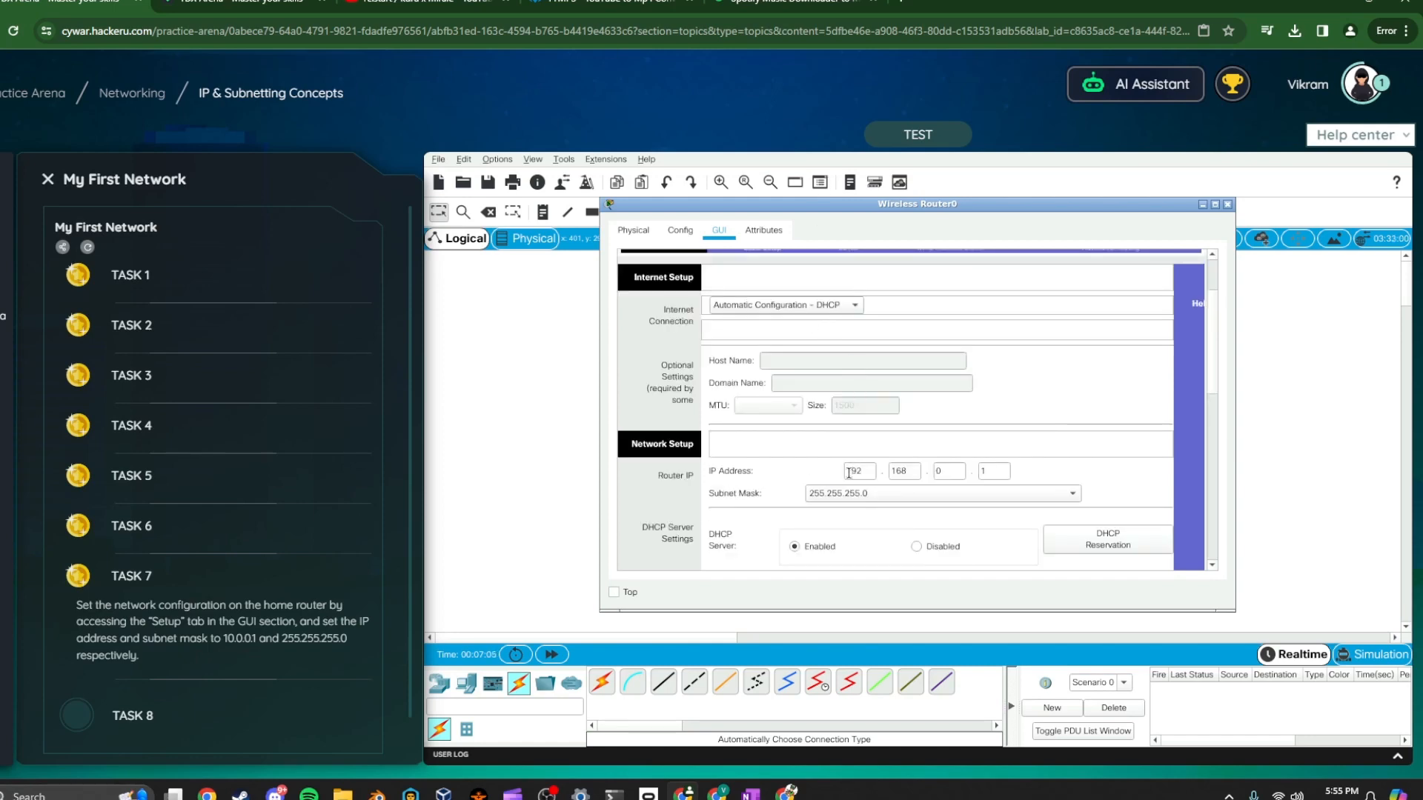
drag(849, 472, 874, 474)
text(255.)
text(0)
key(Tab)
text(0)
key(Tab)
text(0)
key(Tab)
text(1)
key(ctrl+a)
click(861, 472)
double_click(856, 471)
key(Tab)
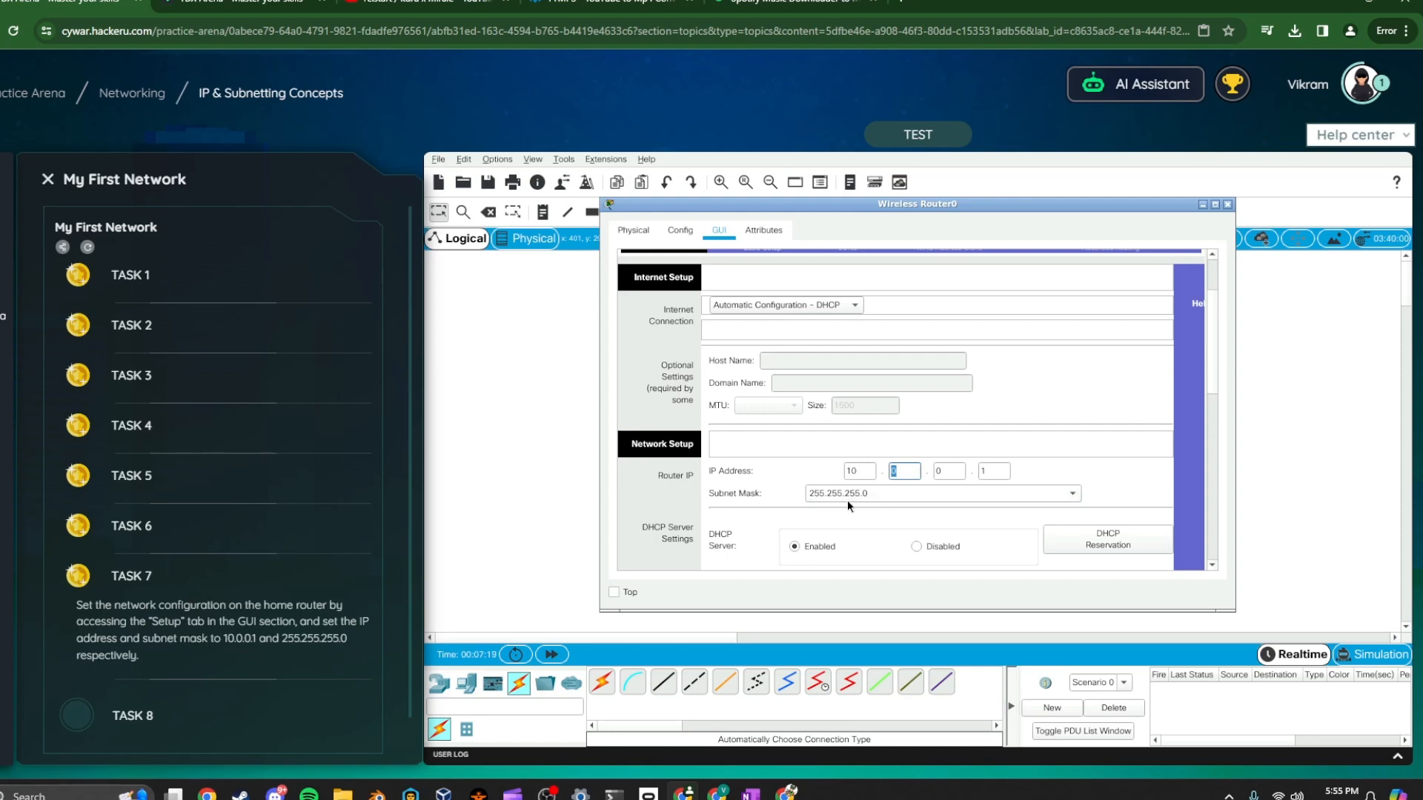
Save the router's setup settings and close the router window
scroll(849, 500, down, 6)
scroll(867, 499, up, 1)
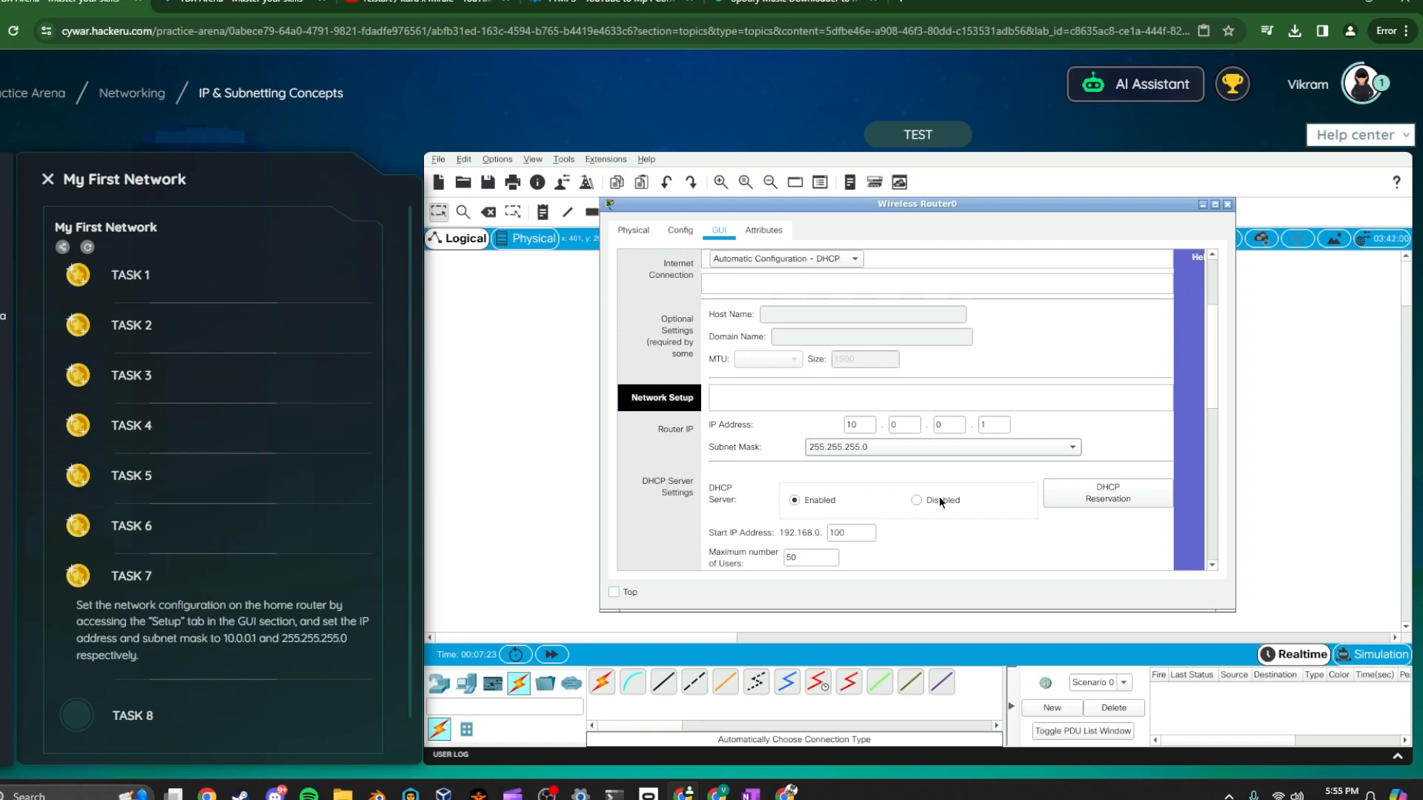
scroll(764, 429, up, 2)
click(872, 471)
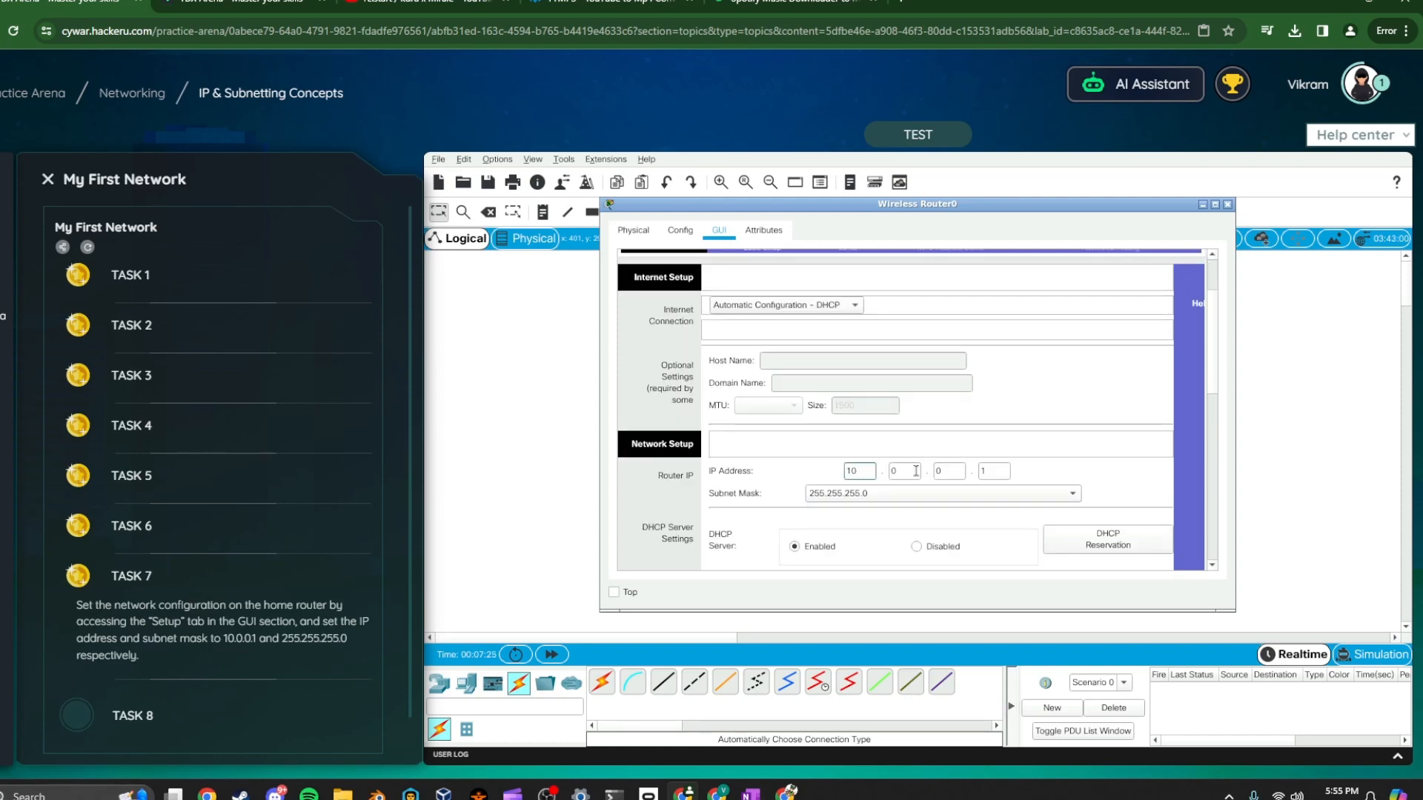
scroll(852, 475, down, 2)
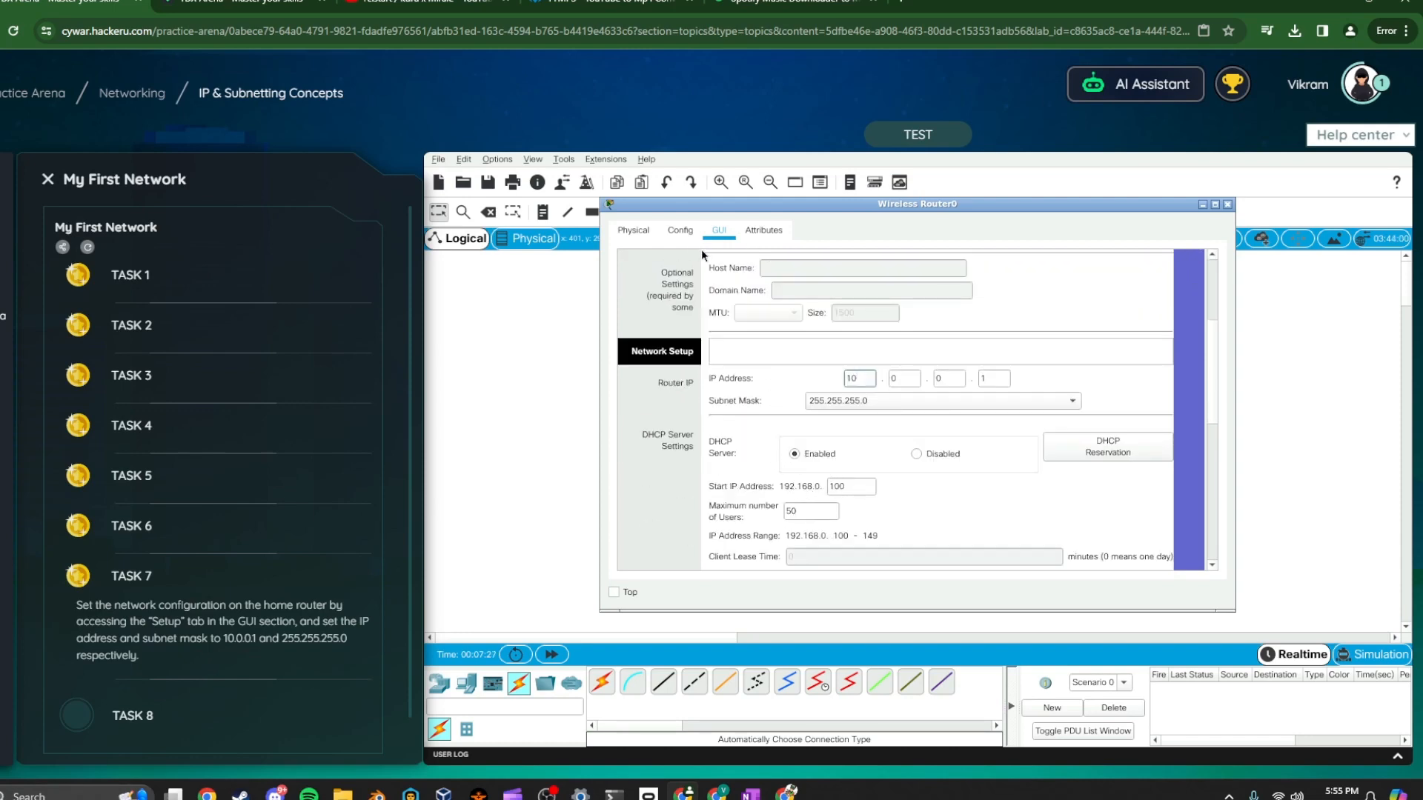
scroll(794, 487, down, 10)
click(971, 549)
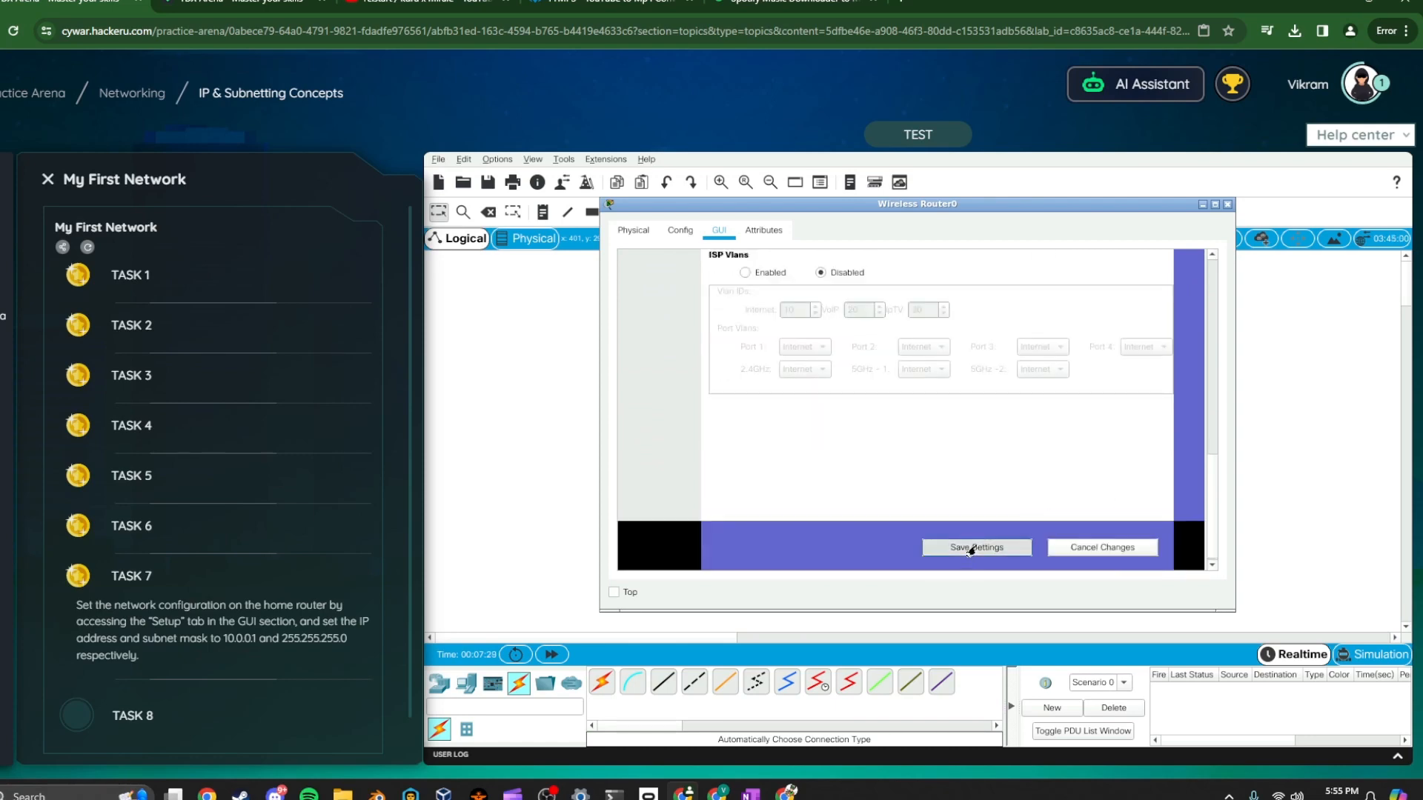
scroll(963, 473, up, 6)
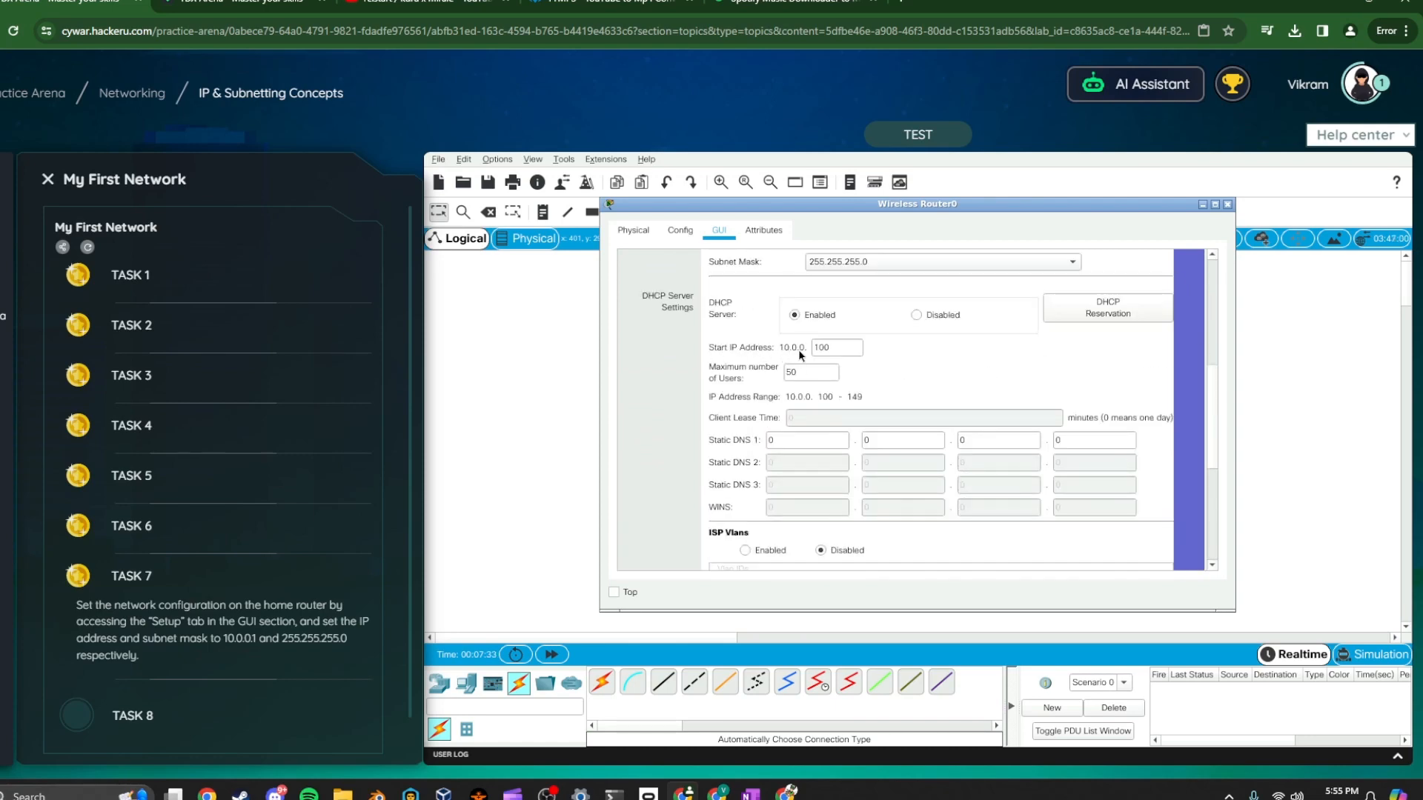
double_click(824, 347)
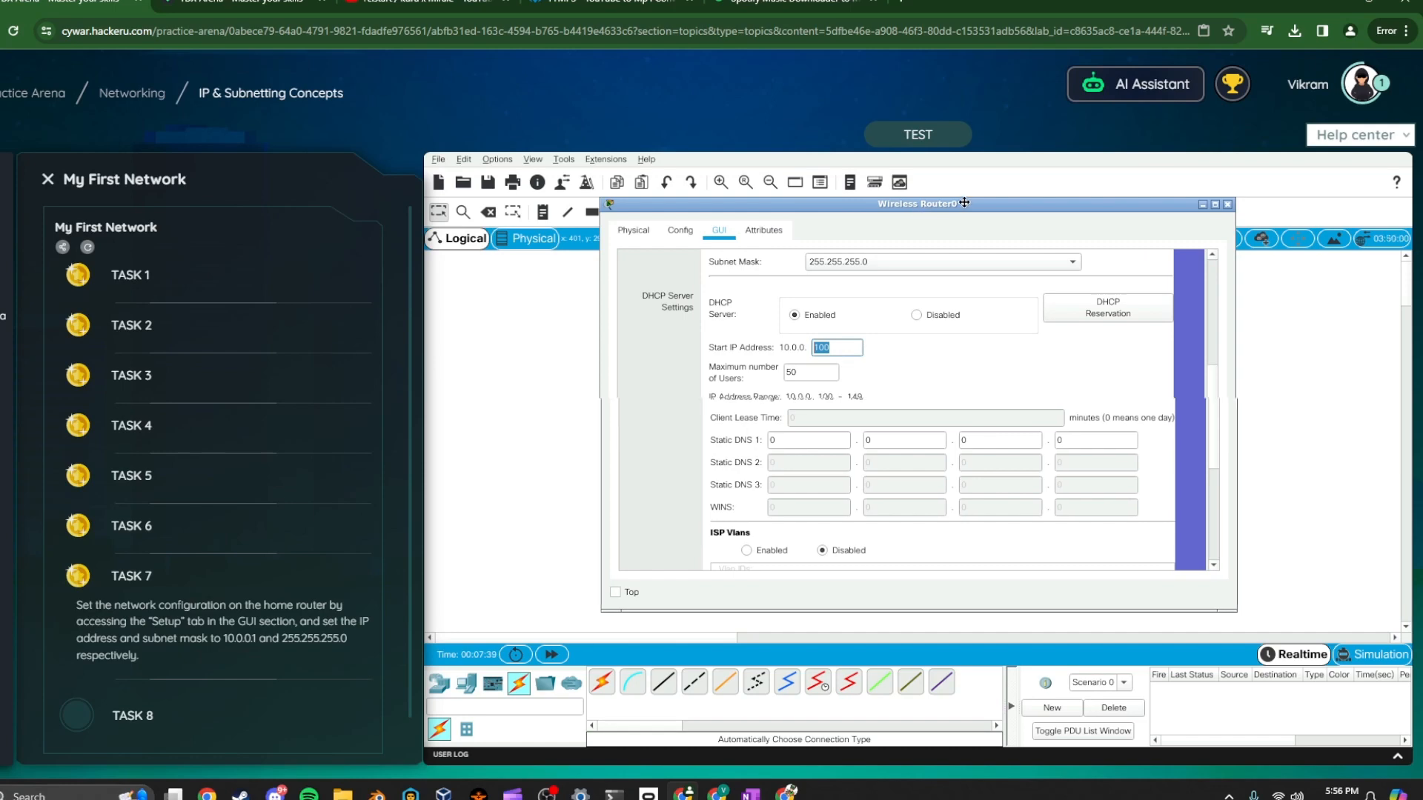
drag(914, 210, 1027, 209)
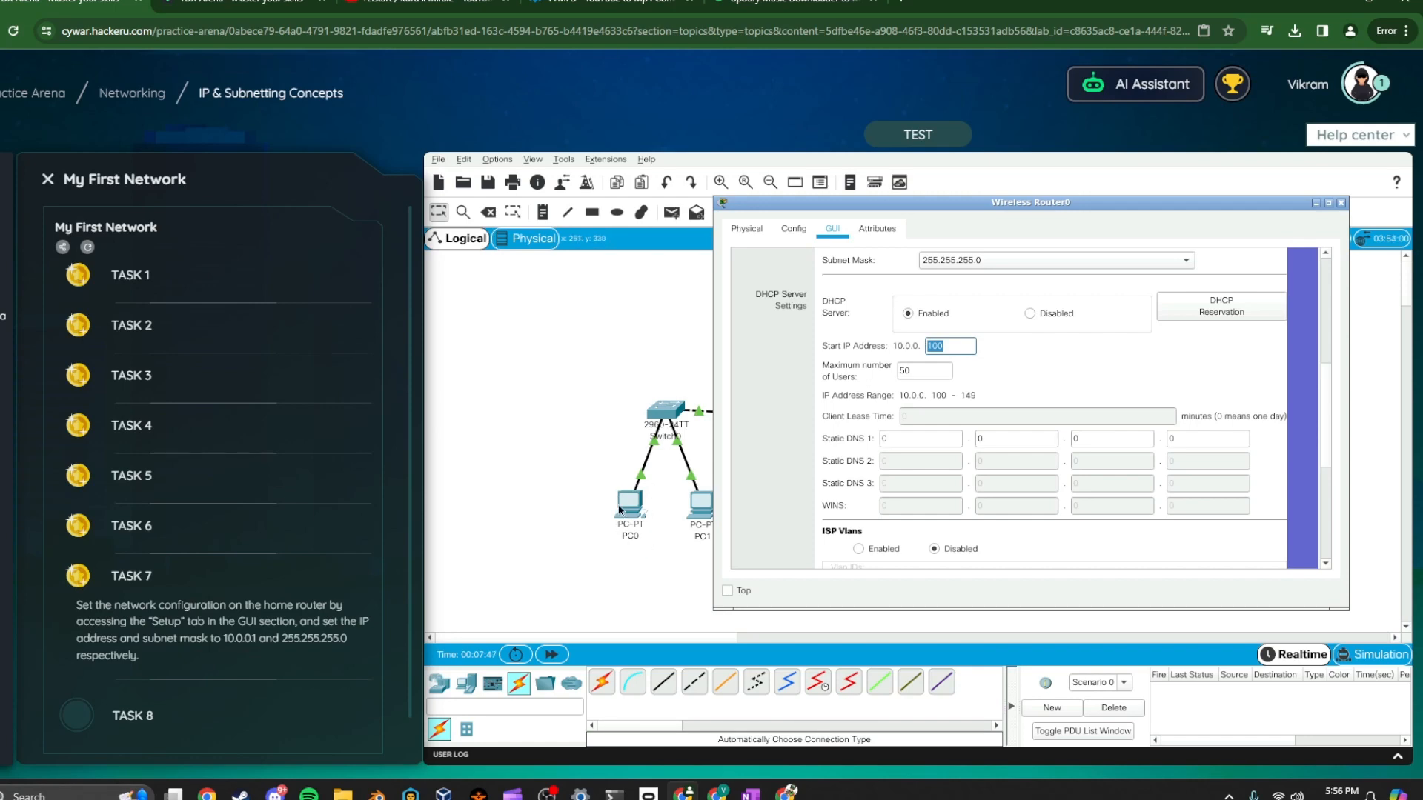
click(1341, 204)
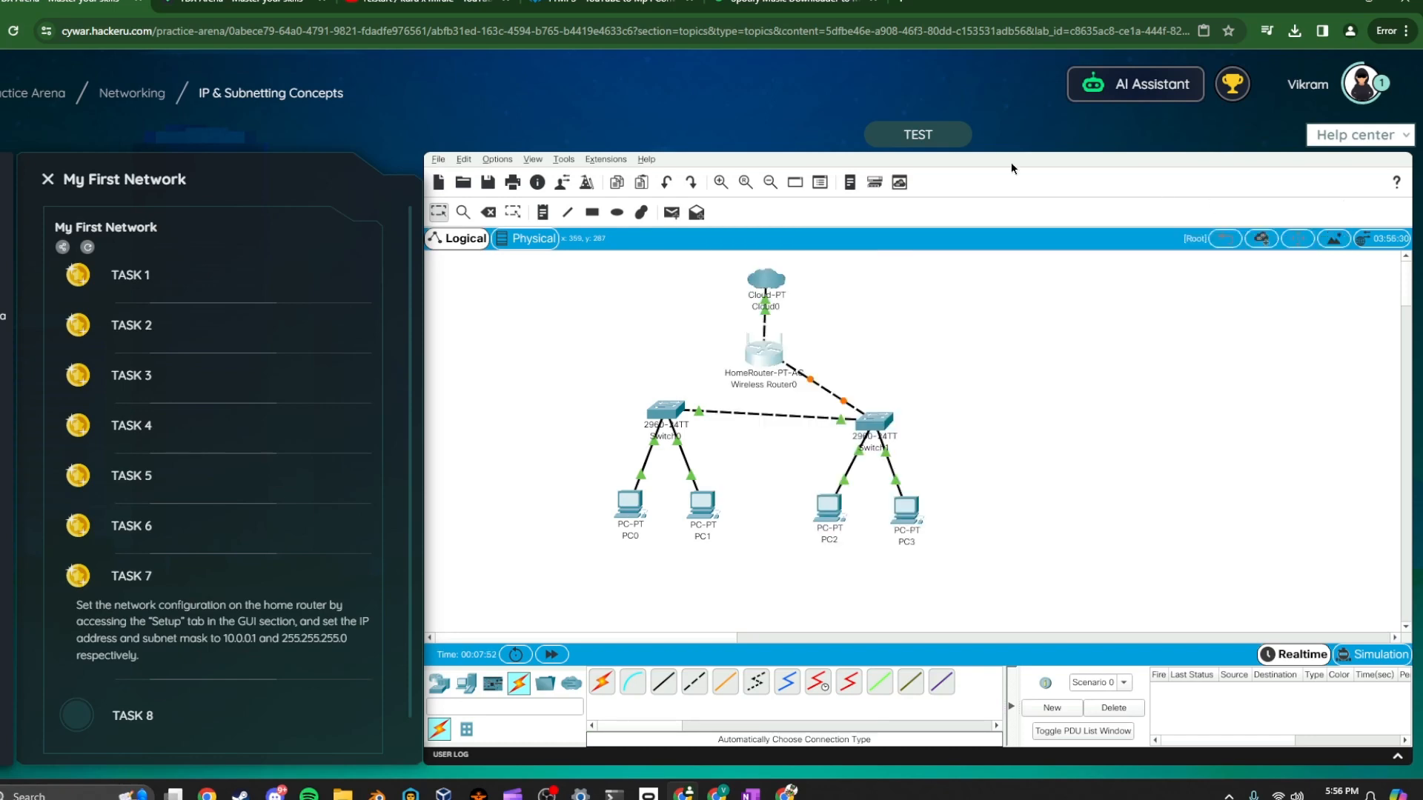
Run the lab test and open Task 8
click(960, 143)
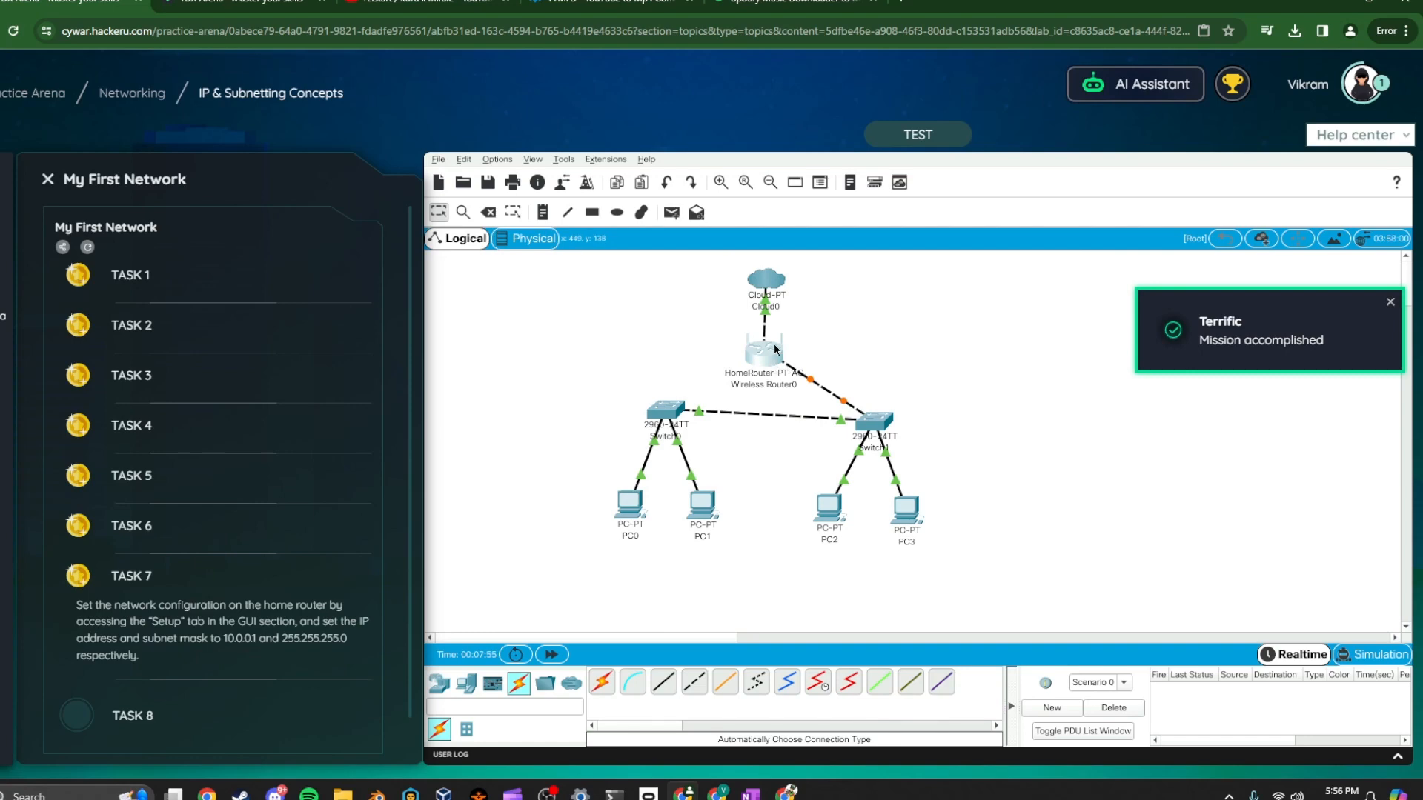
click(302, 589)
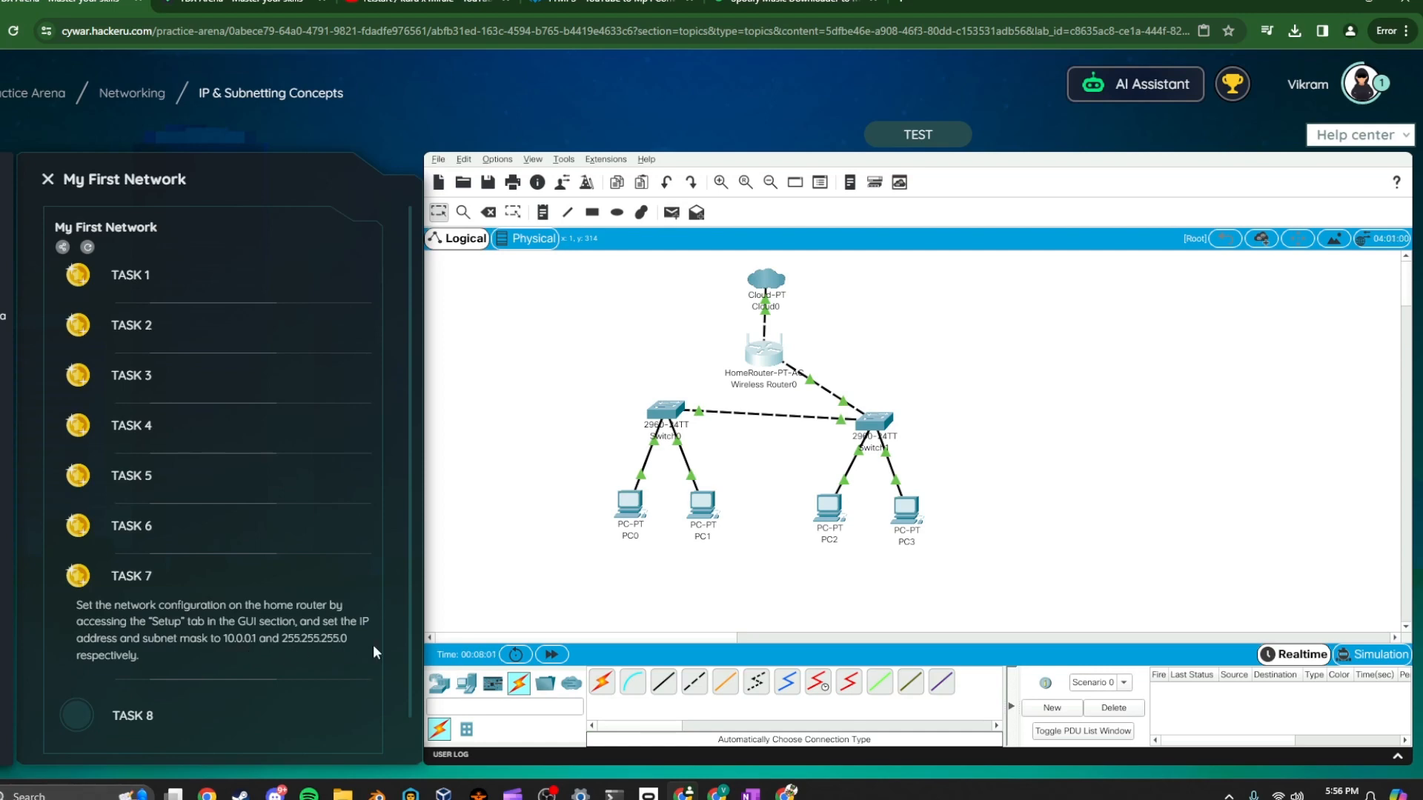
click(333, 701)
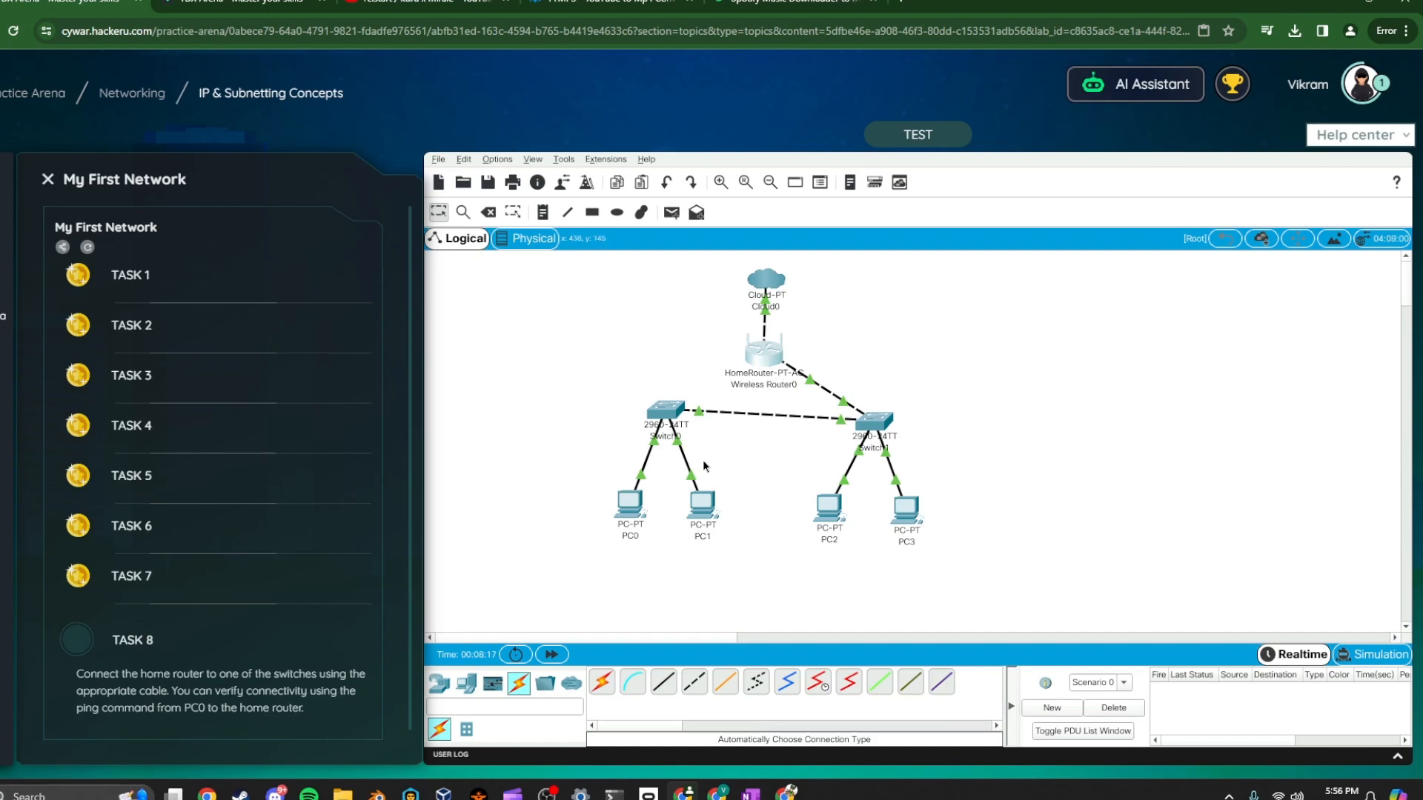
Open PC0's command prompt and ping the home router at 10.0.0.1
click(626, 507)
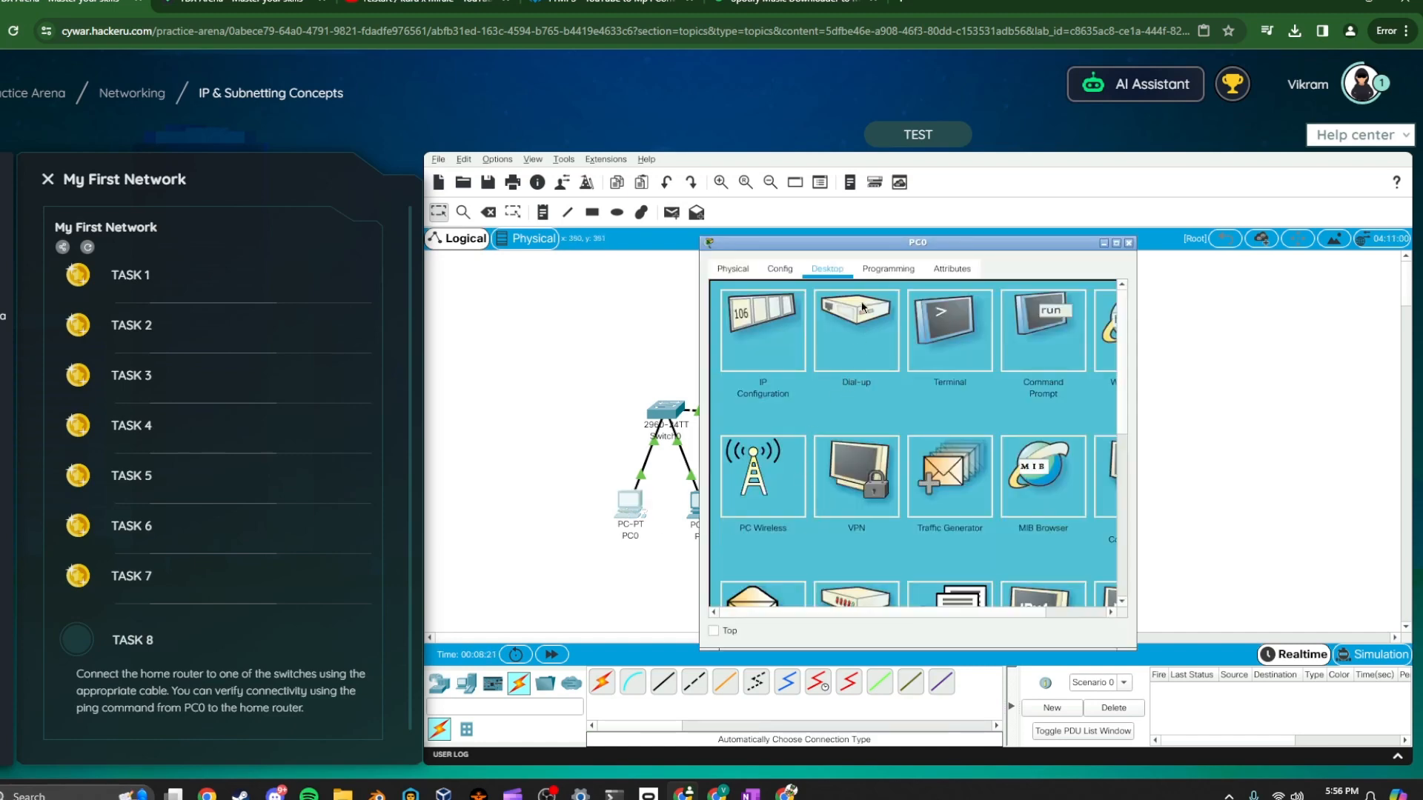
click(1033, 347)
text(ping)
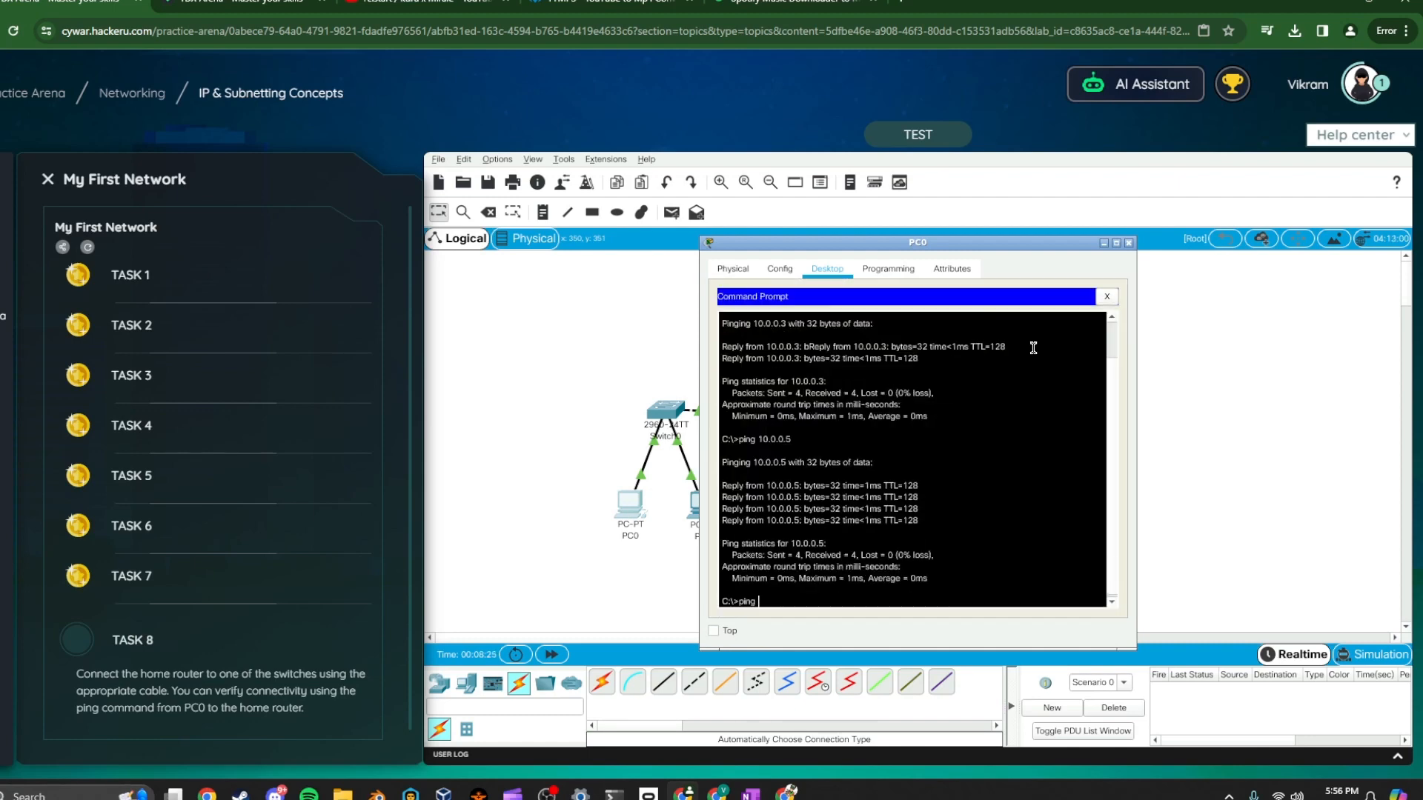
text( 10.0.0.1)
key(Return)
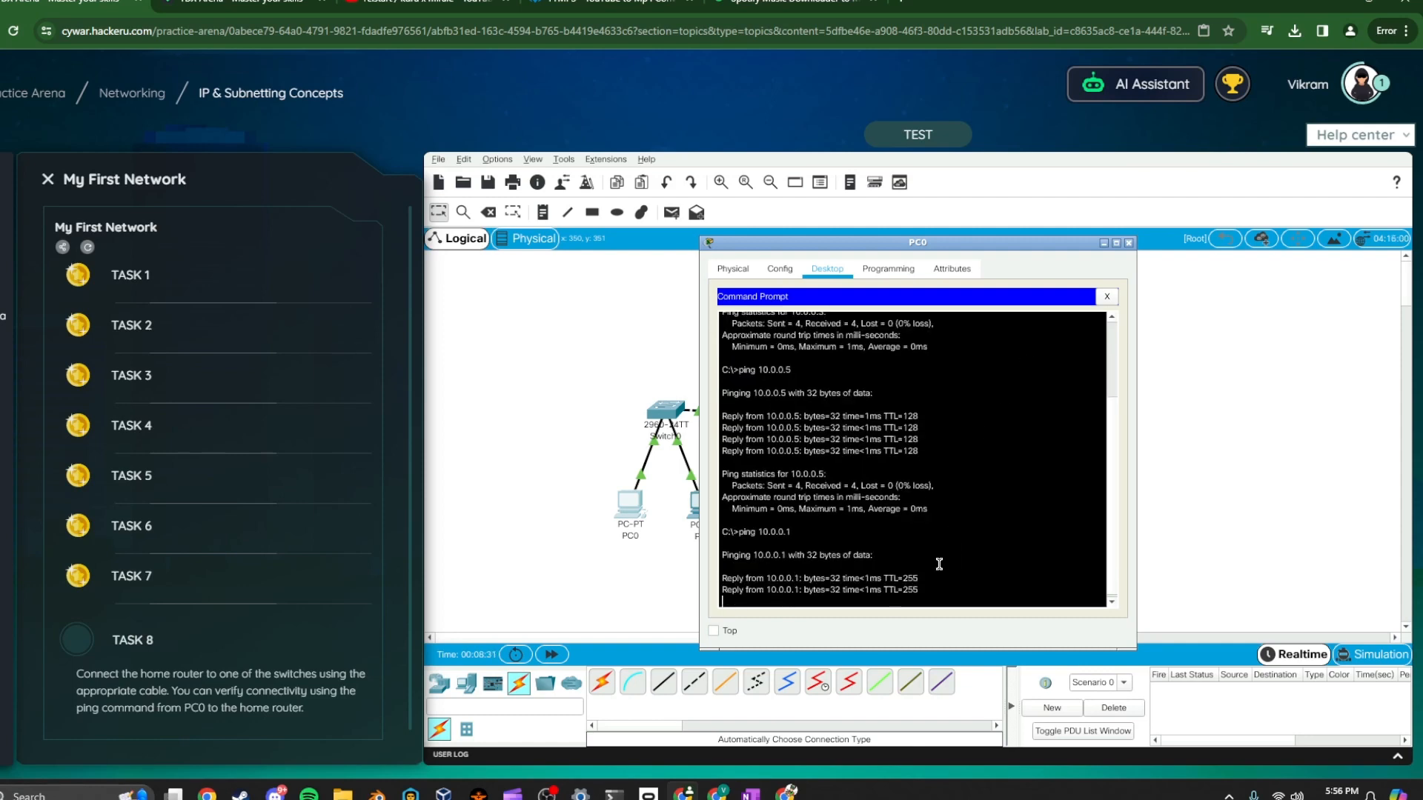
Run the lab test for Task 8, then close the rating dialog, the PC0 window and the result notice
drag(794, 521, 768, 506)
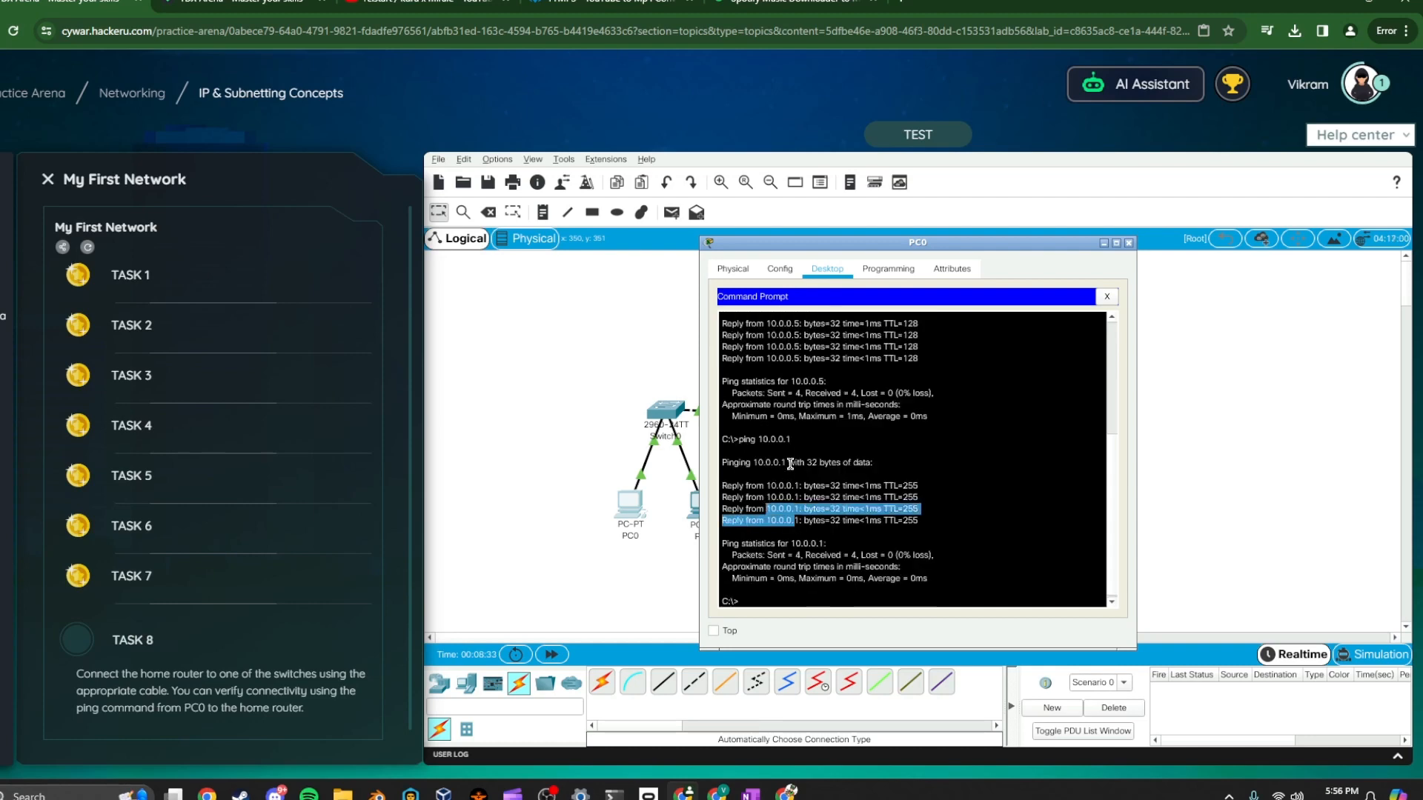
drag(791, 432, 762, 437)
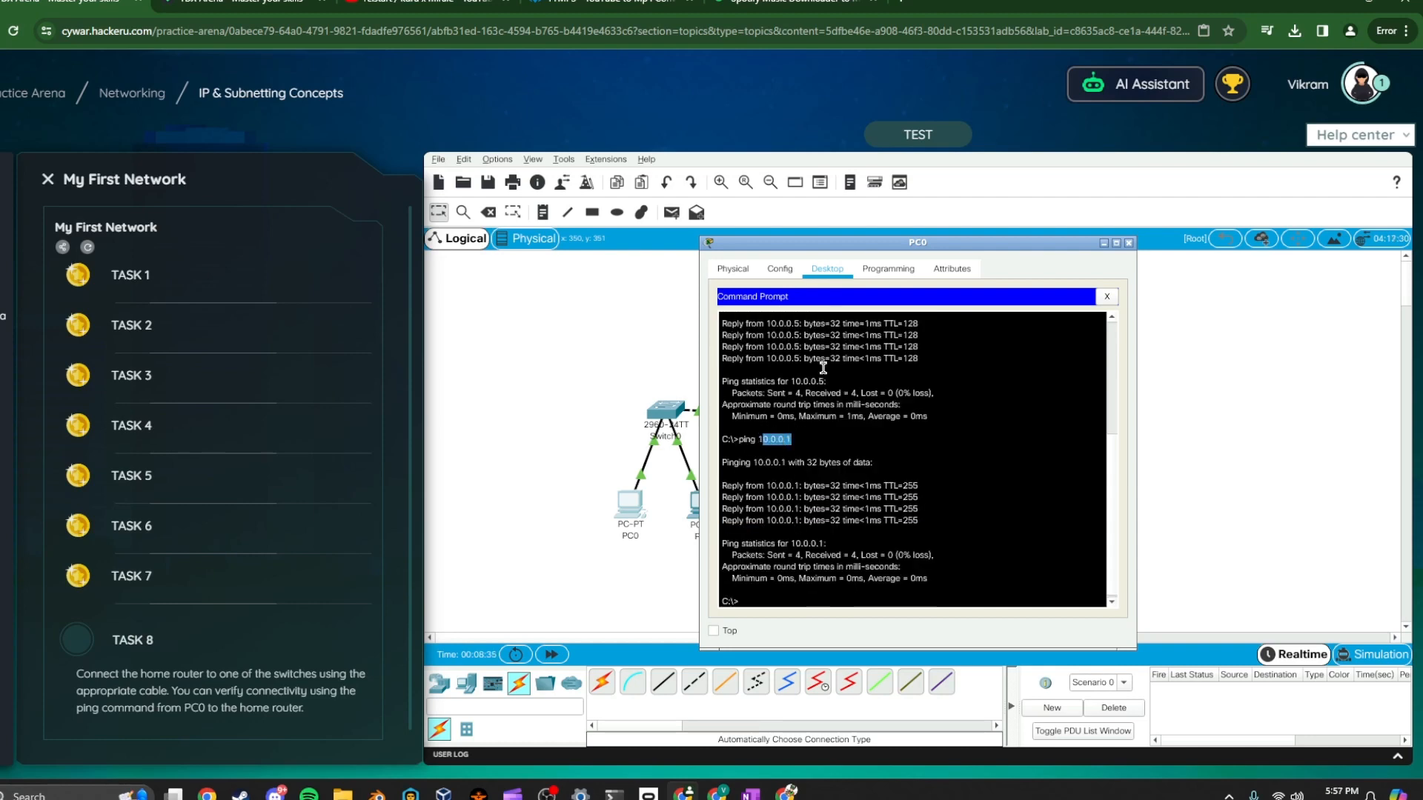
click(926, 146)
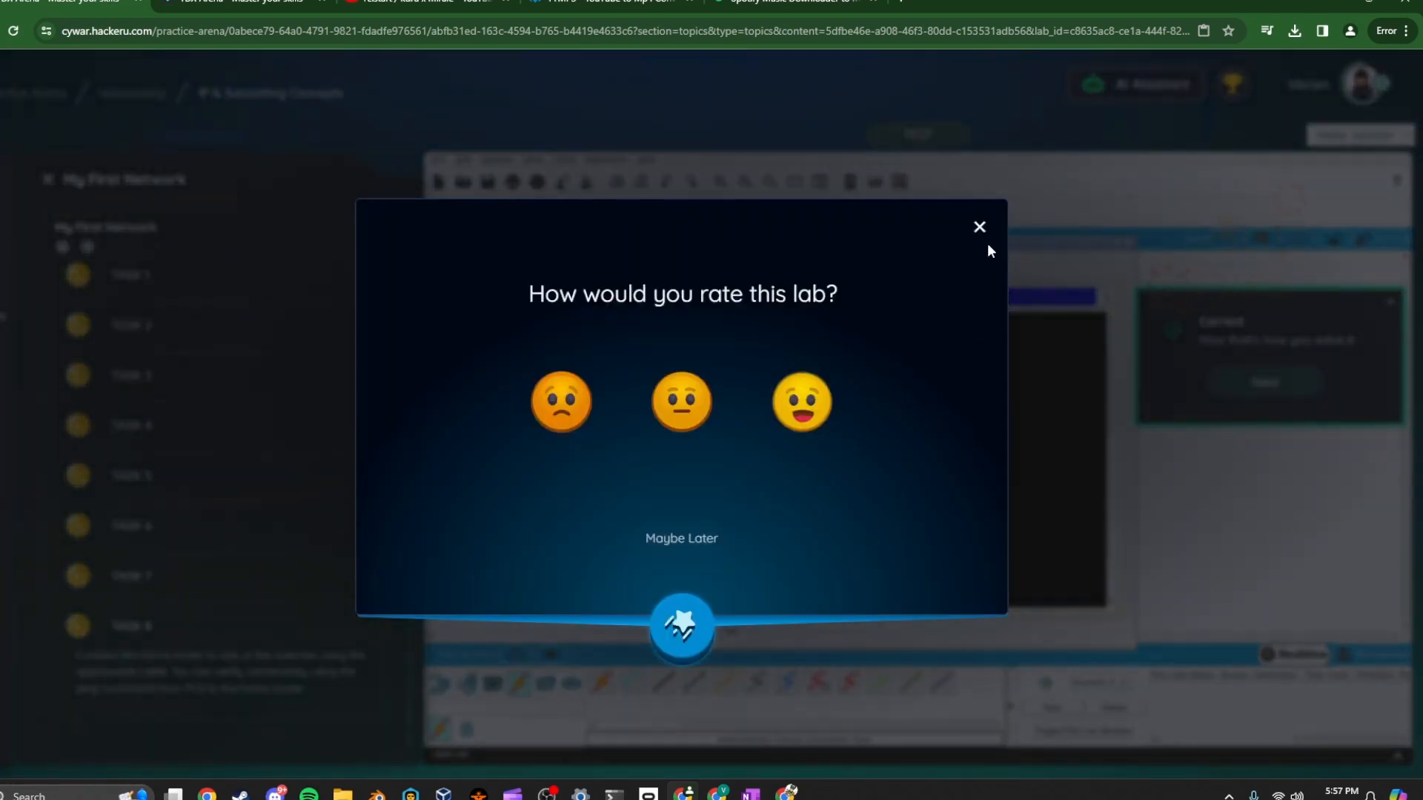
click(980, 228)
click(1128, 244)
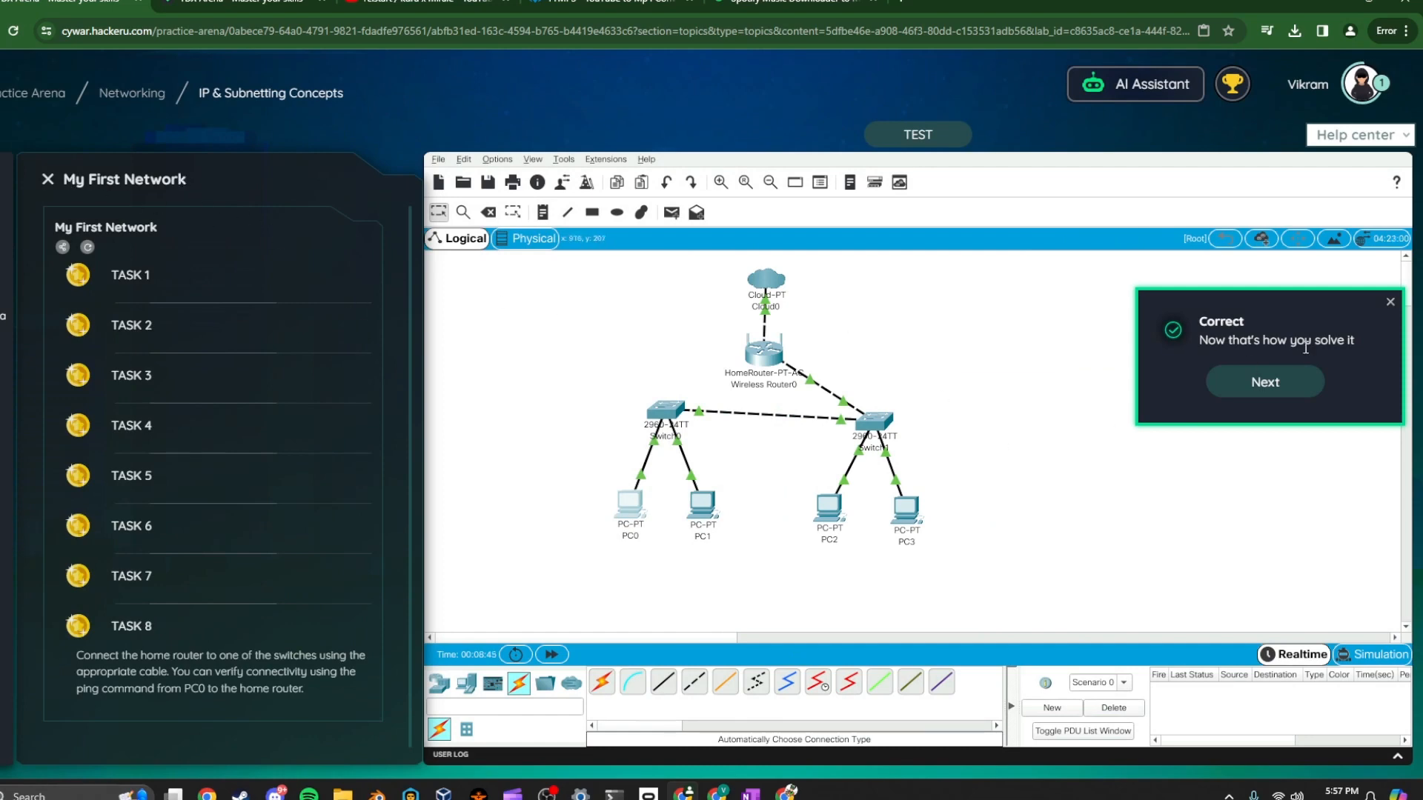
click(1391, 303)
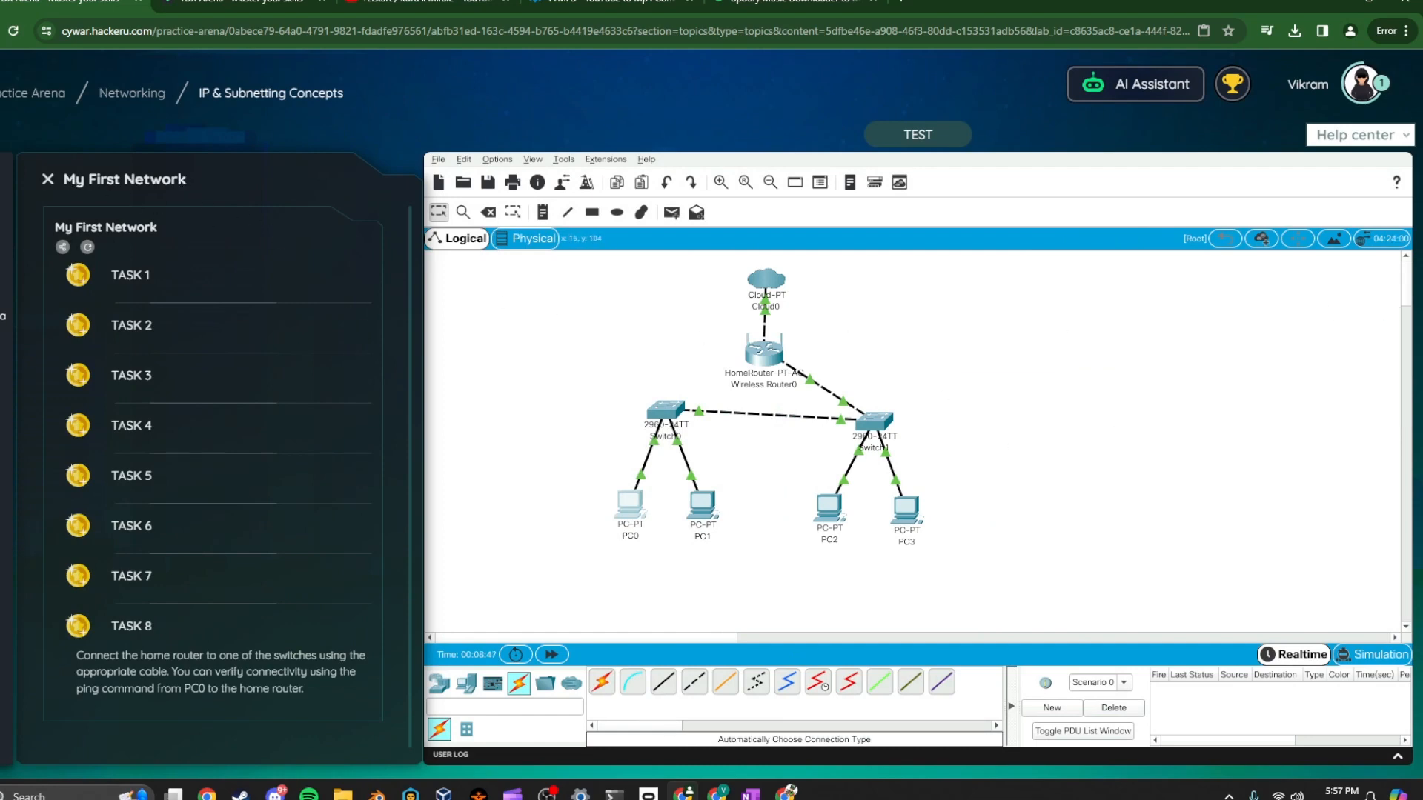